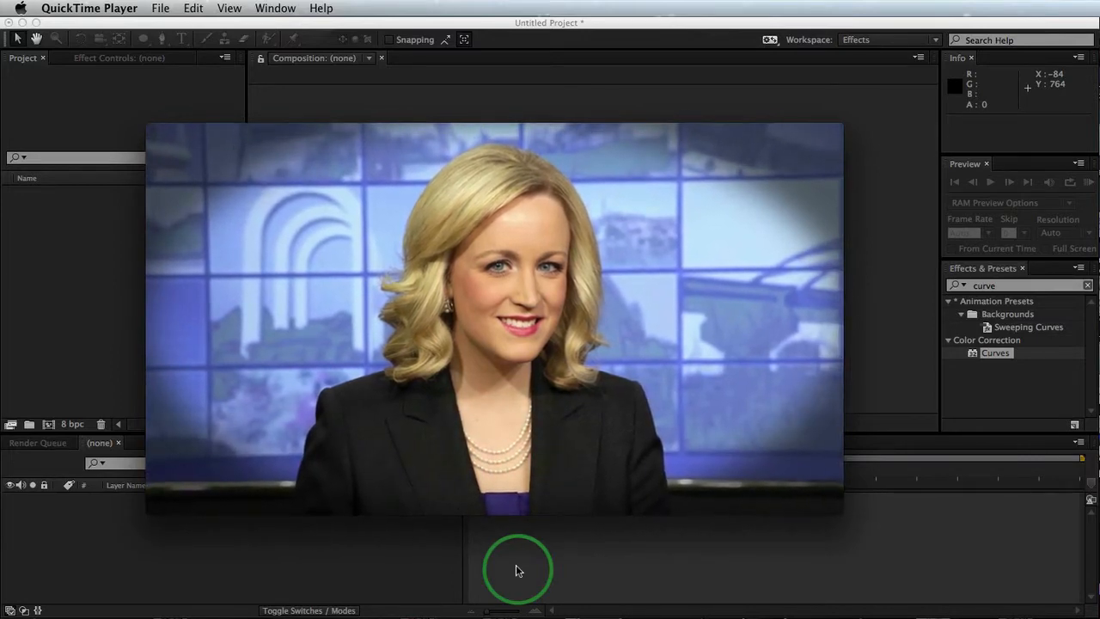
- Quit QuickTime Player and create a 1280 x 720 px composition at 29.97 fps lasting seven seconds in After Effects
mouse_move(508, 461)
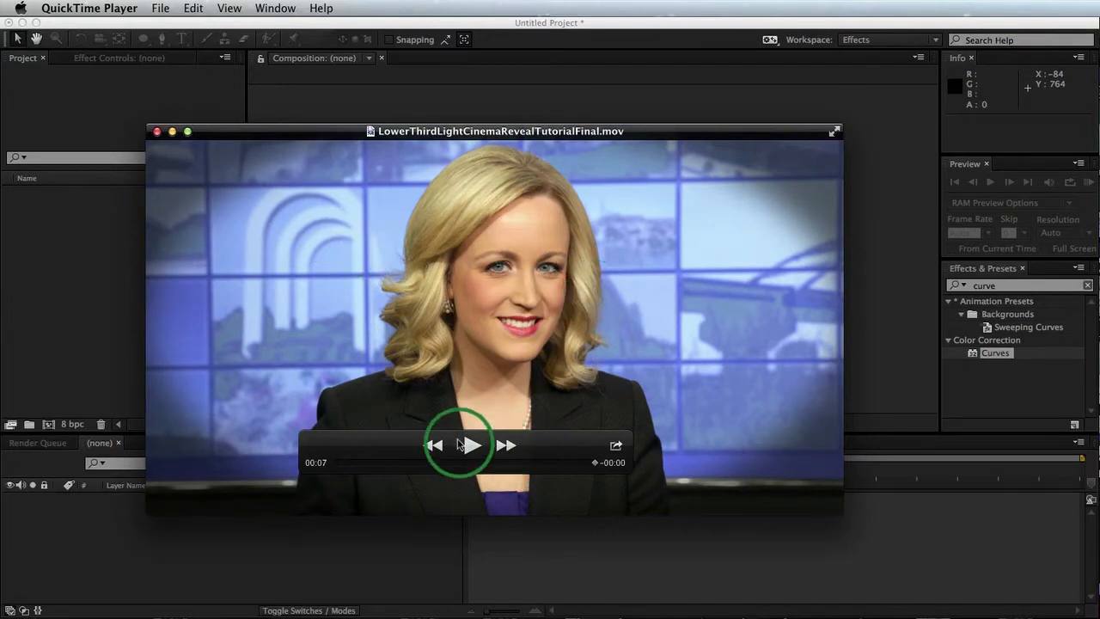
key(super+q)
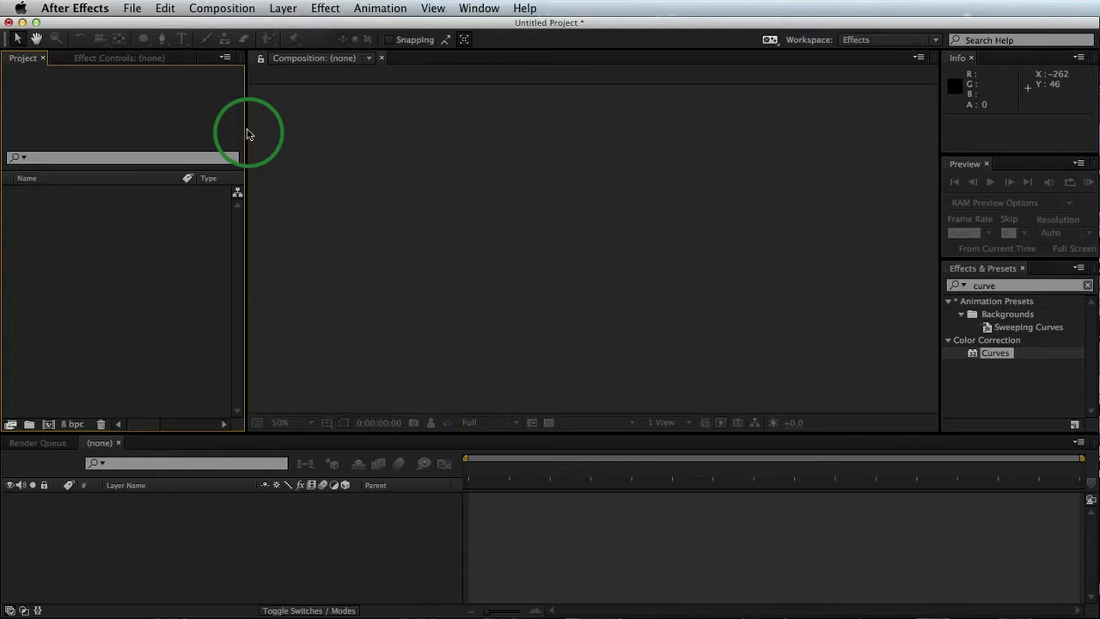
click(229, 10)
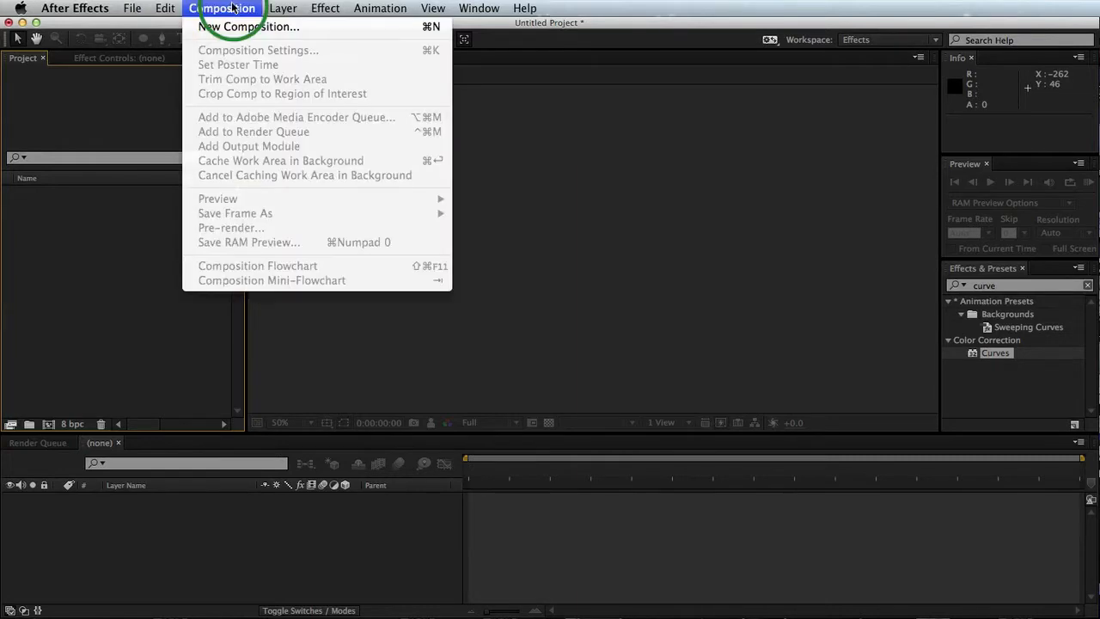
click(236, 26)
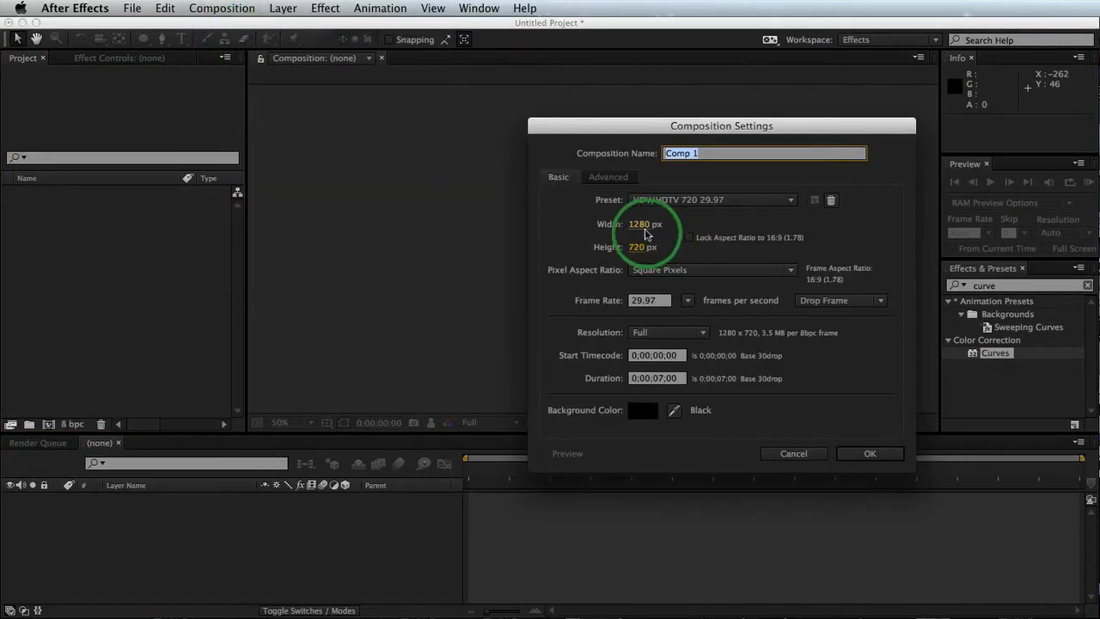
click(870, 454)
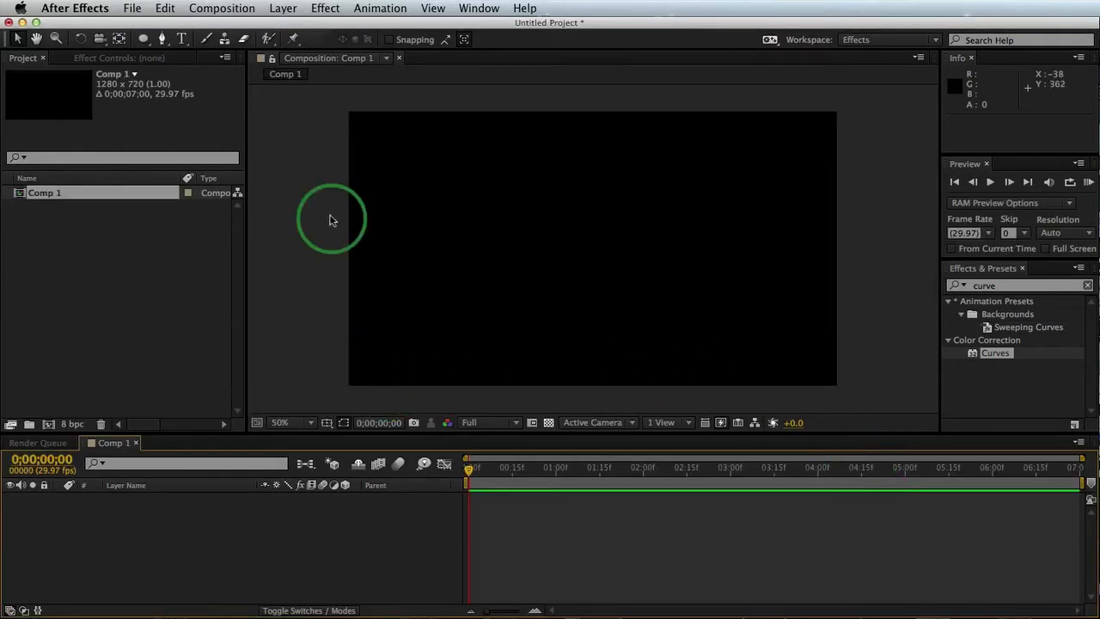
- Add a red solid layer that matches the composition size
click(283, 8)
mouse_move(387, 26)
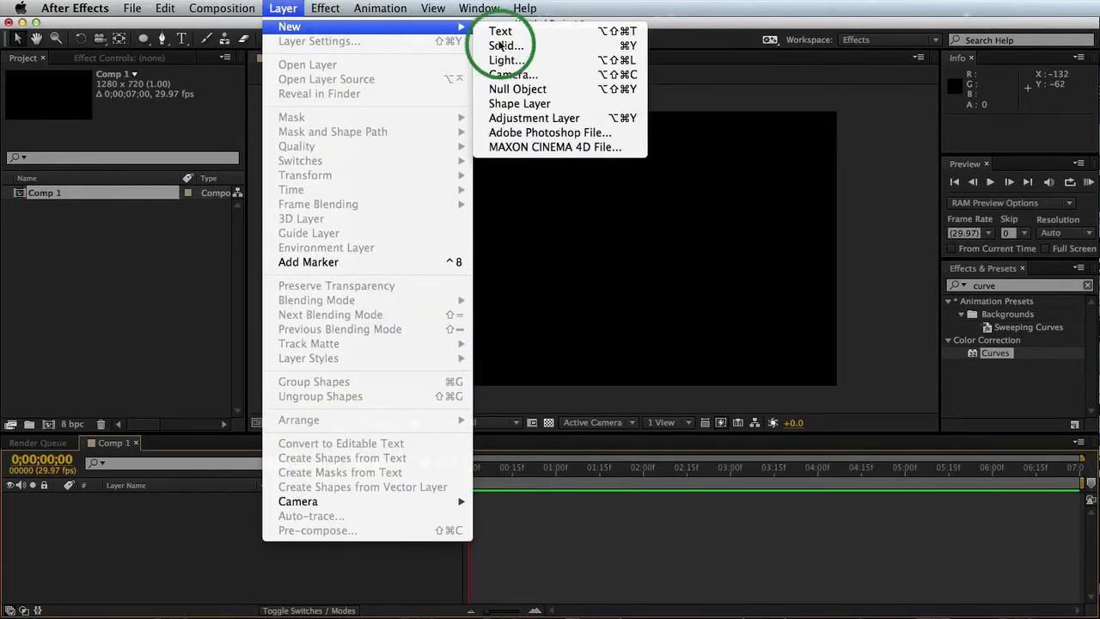
click(550, 49)
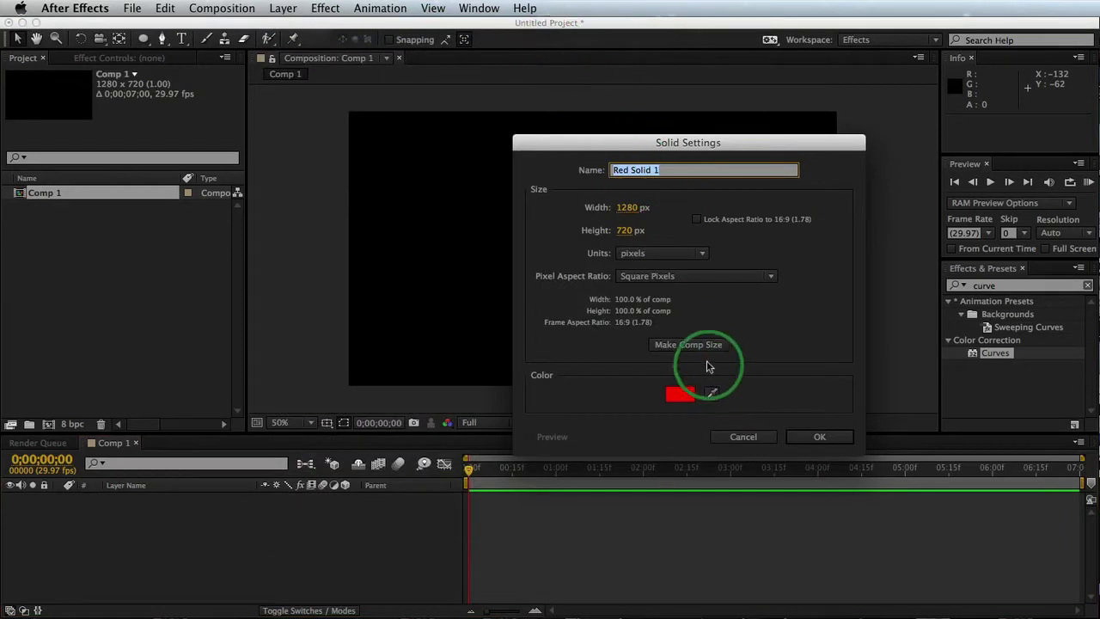
click(701, 348)
click(687, 395)
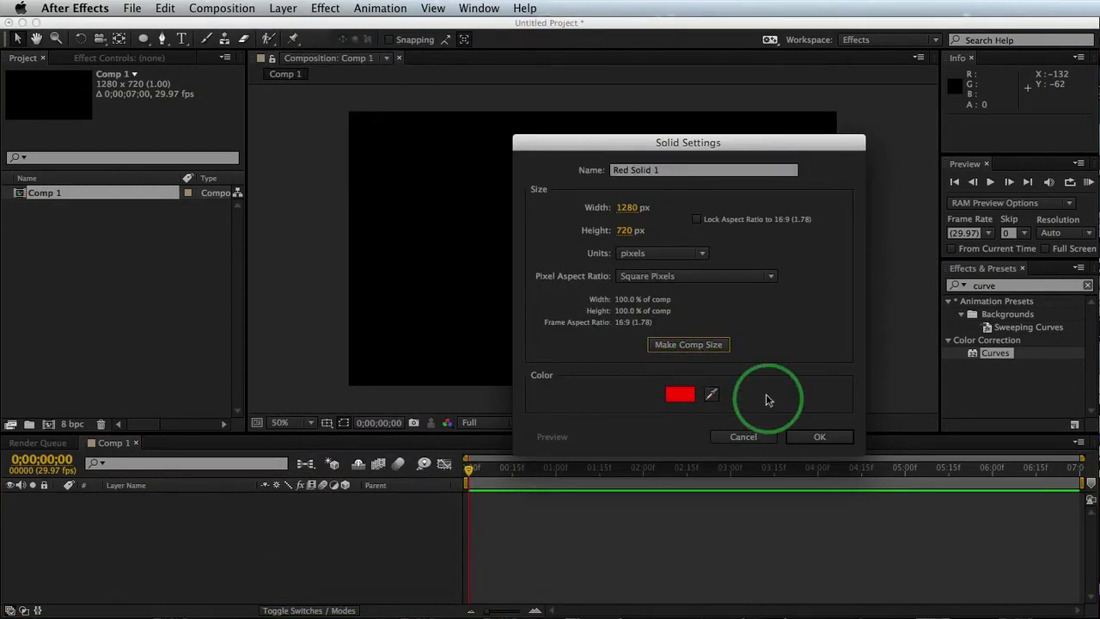
click(815, 439)
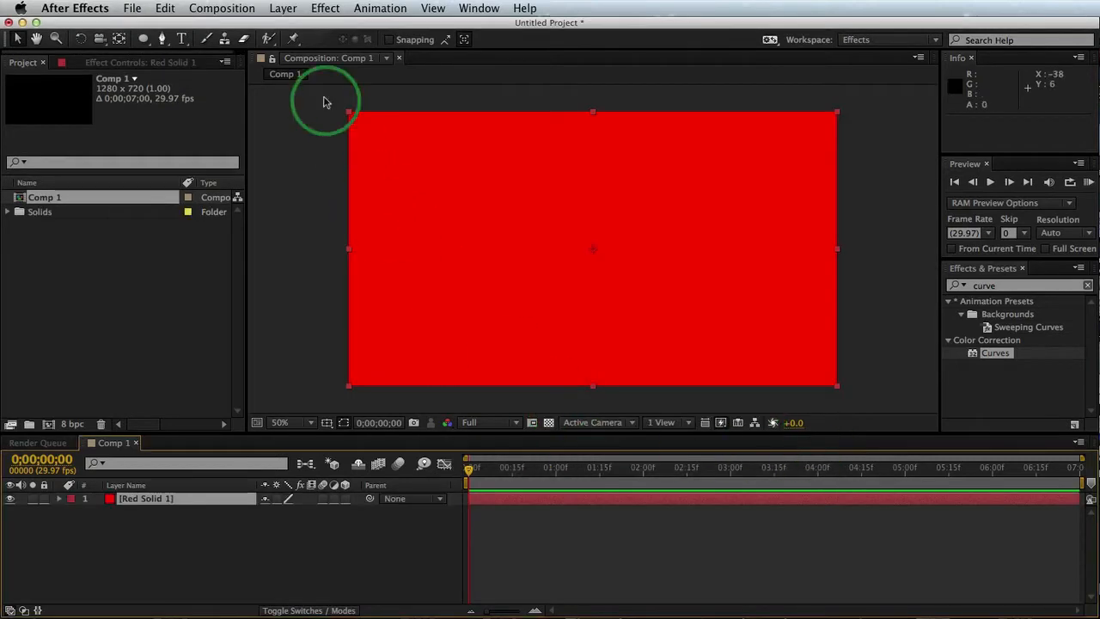
- Find the ProAnimator effect by searching for "proani" and apply it to the red solid layer
click(1012, 289)
drag(1012, 289, 926, 278)
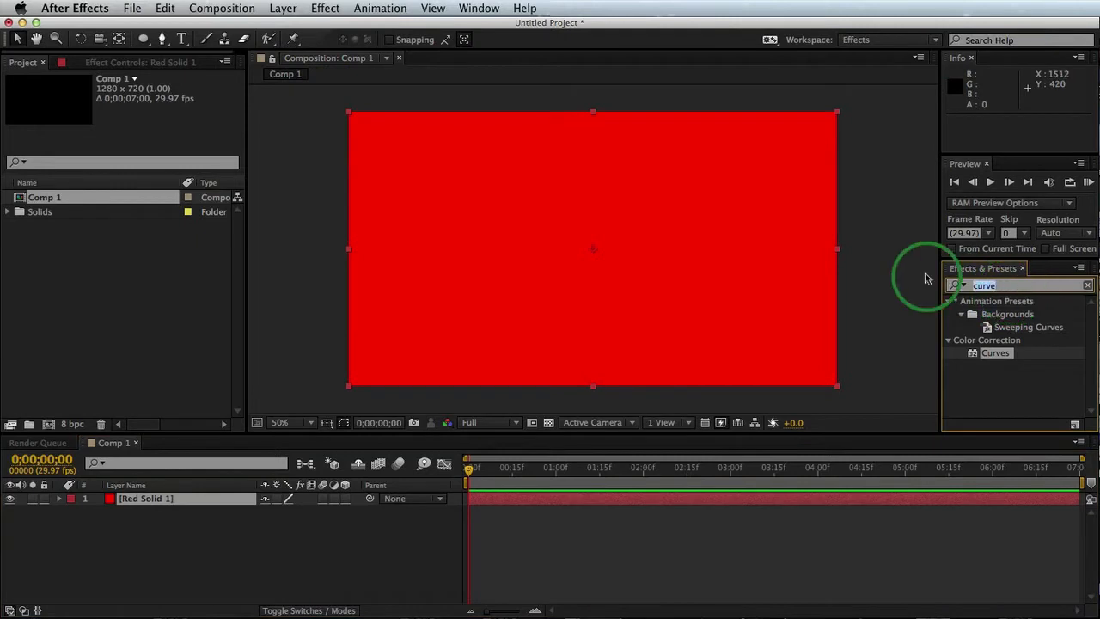
text(proani)
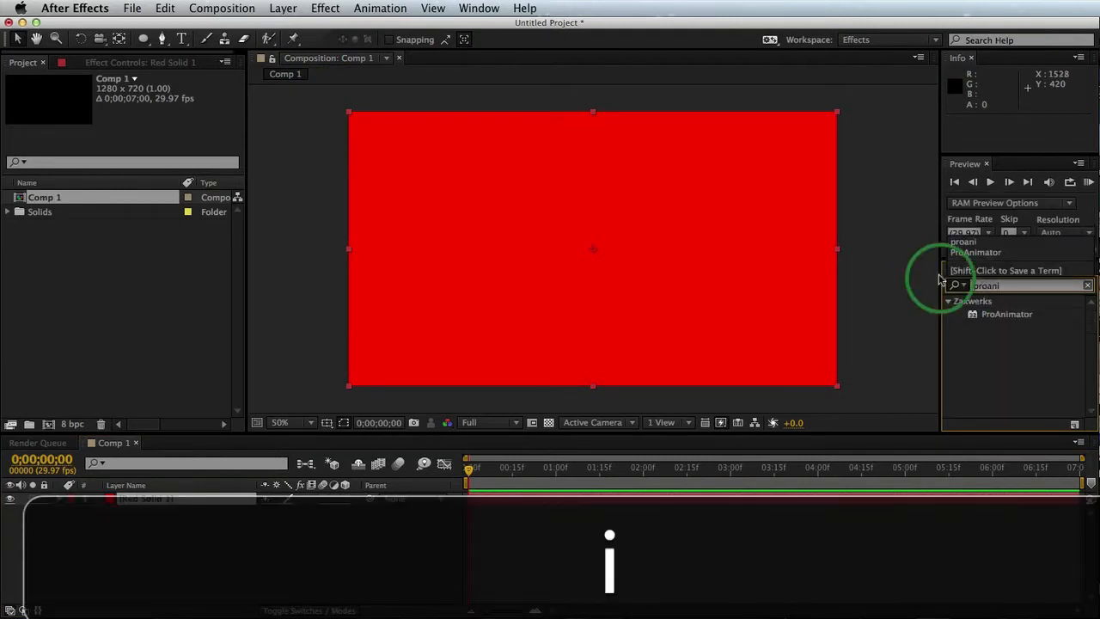
double_click(1004, 314)
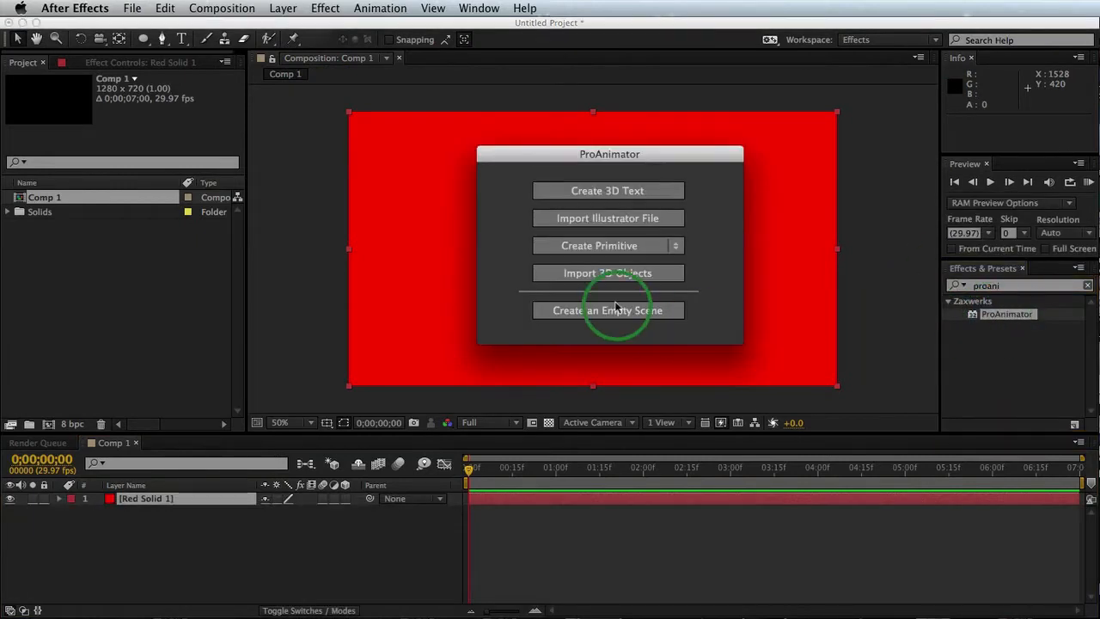
- Create 3D text with the presenter's name on the first line and "Zaxwerks News" on the second
click(591, 194)
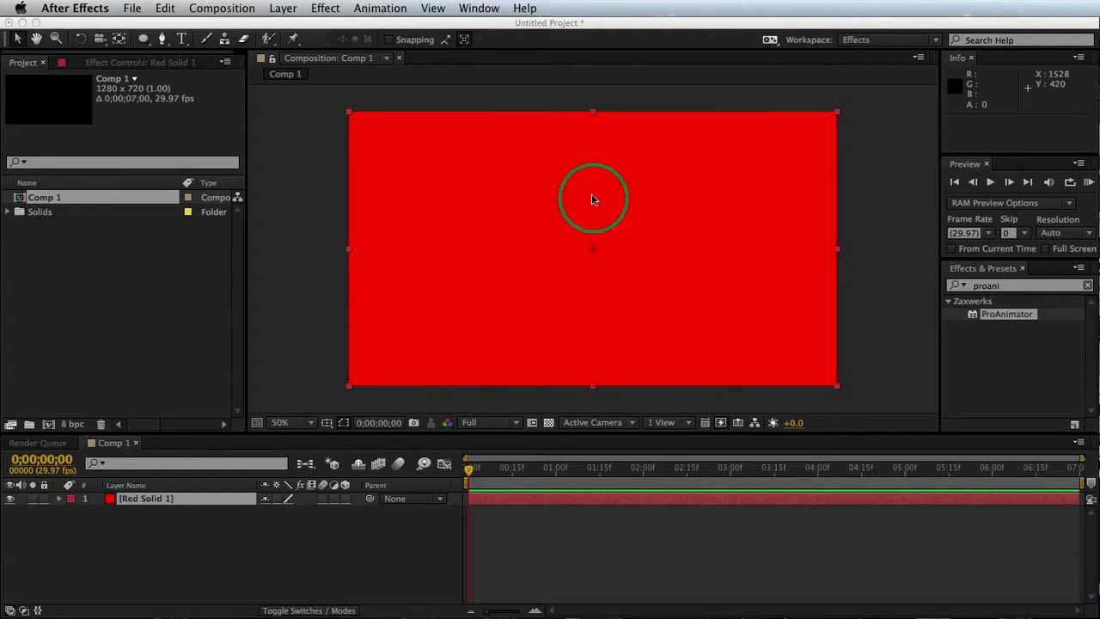
text(Jane Doe)
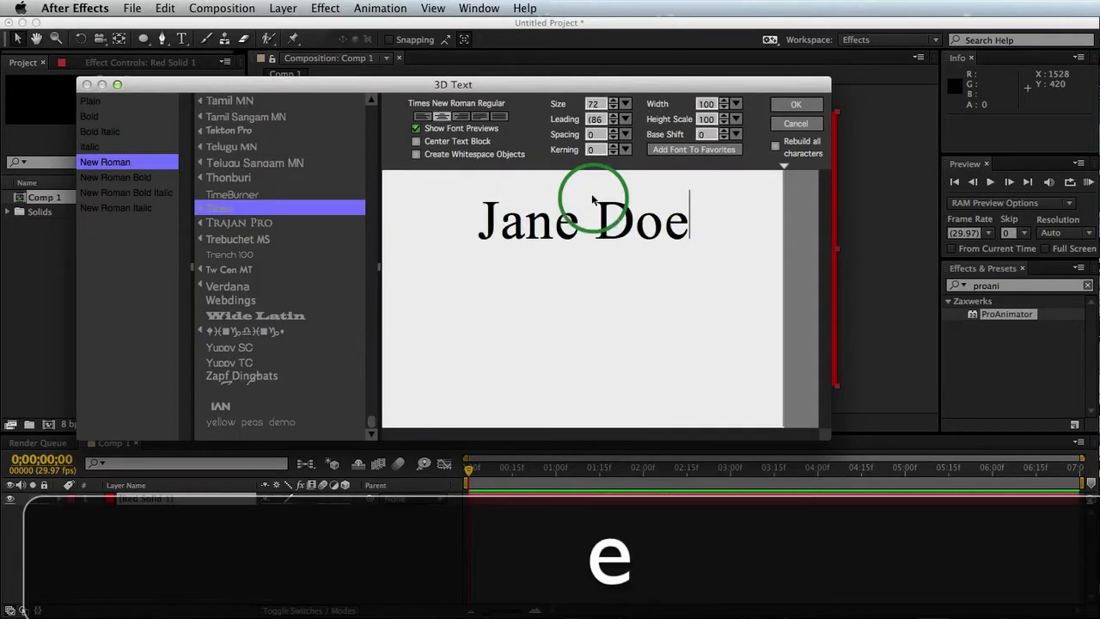
key(Return)
text(Z)
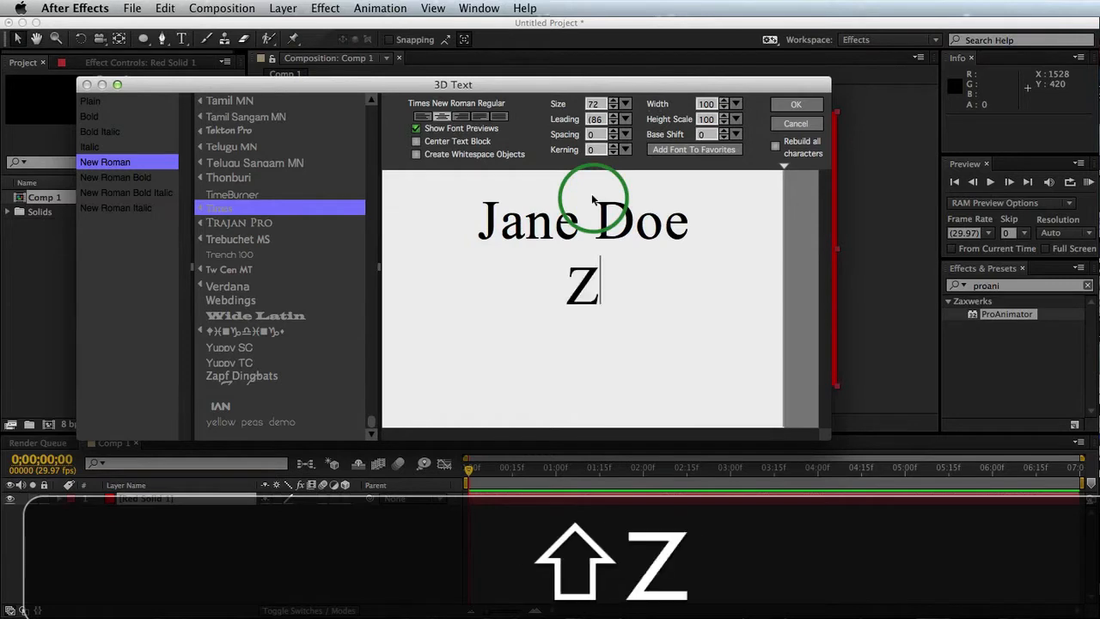
text(axwerks News)
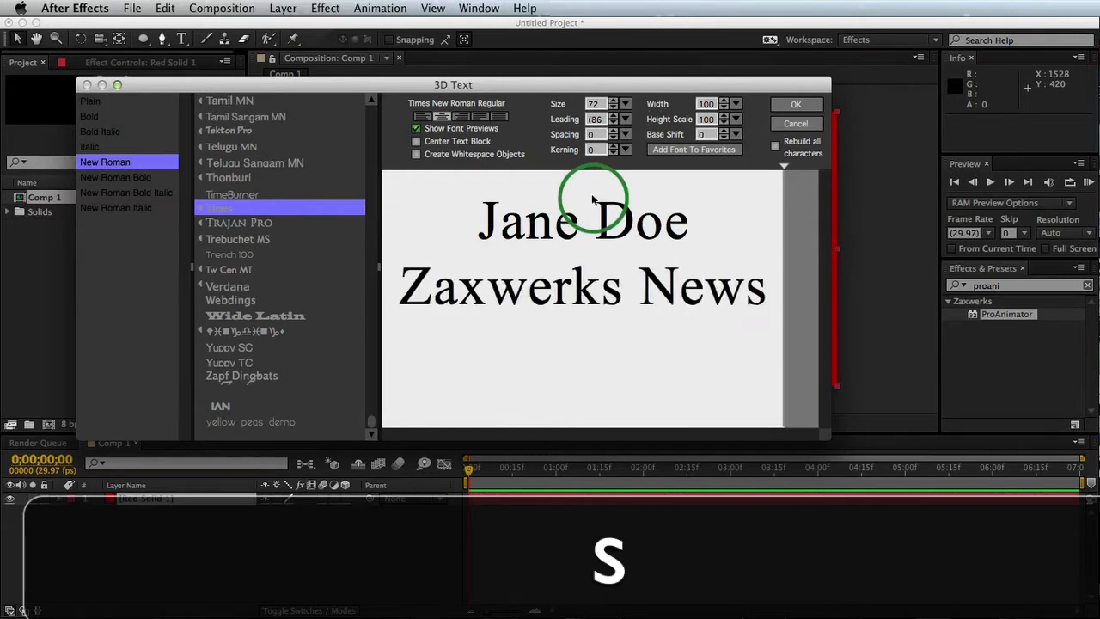
- Set the font size of the "Zaxwerks News" line to 53 and of the name line to 80
drag(401, 289, 764, 296)
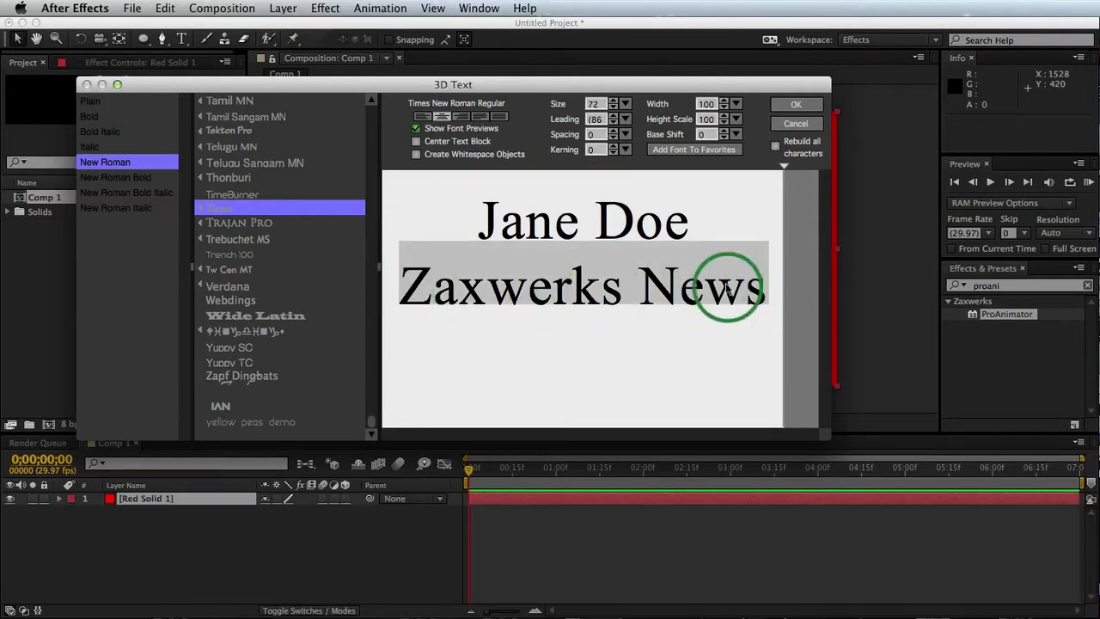
mouse_move(600, 107)
mouse_down()
mouse_move(574, 114)
mouse_move(593, 114)
mouse_up()
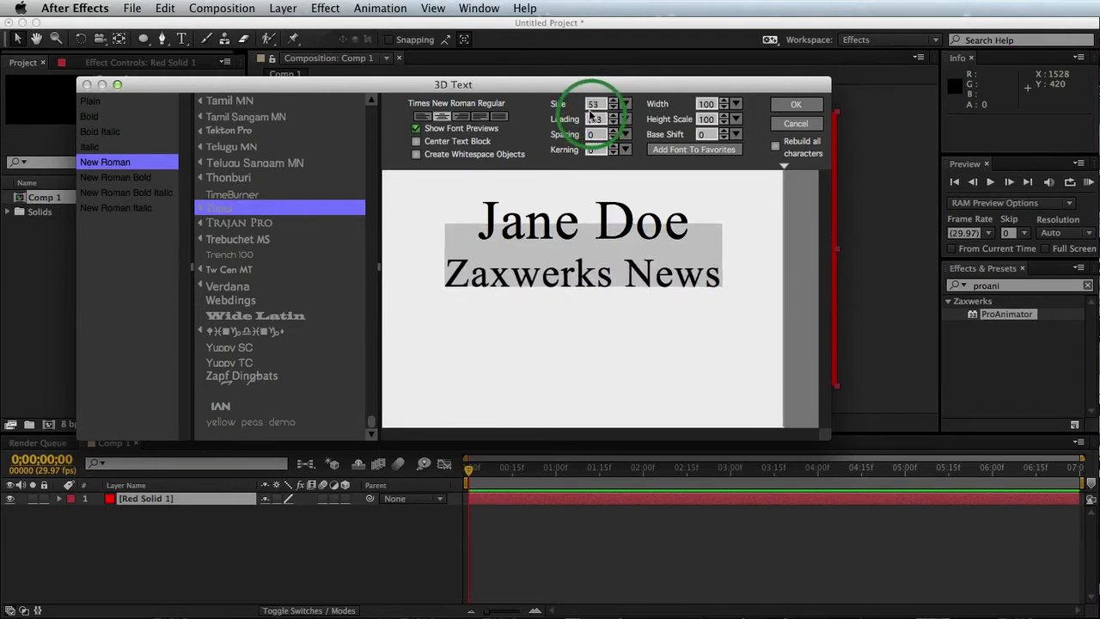
click(485, 228)
drag(485, 228, 707, 235)
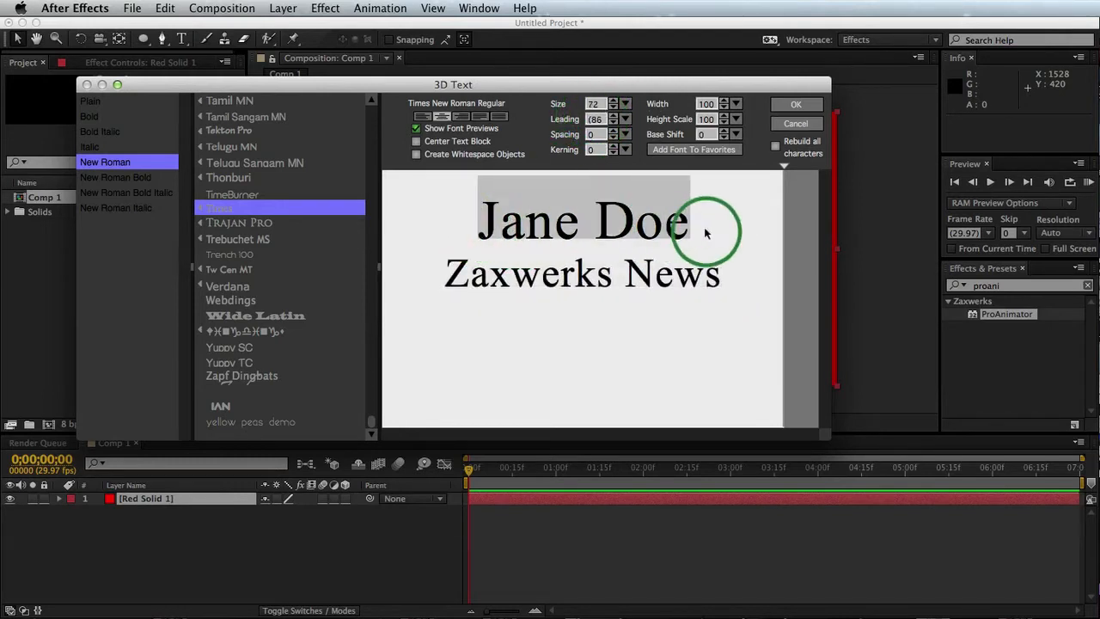
drag(597, 105, 591, 165)
click(551, 246)
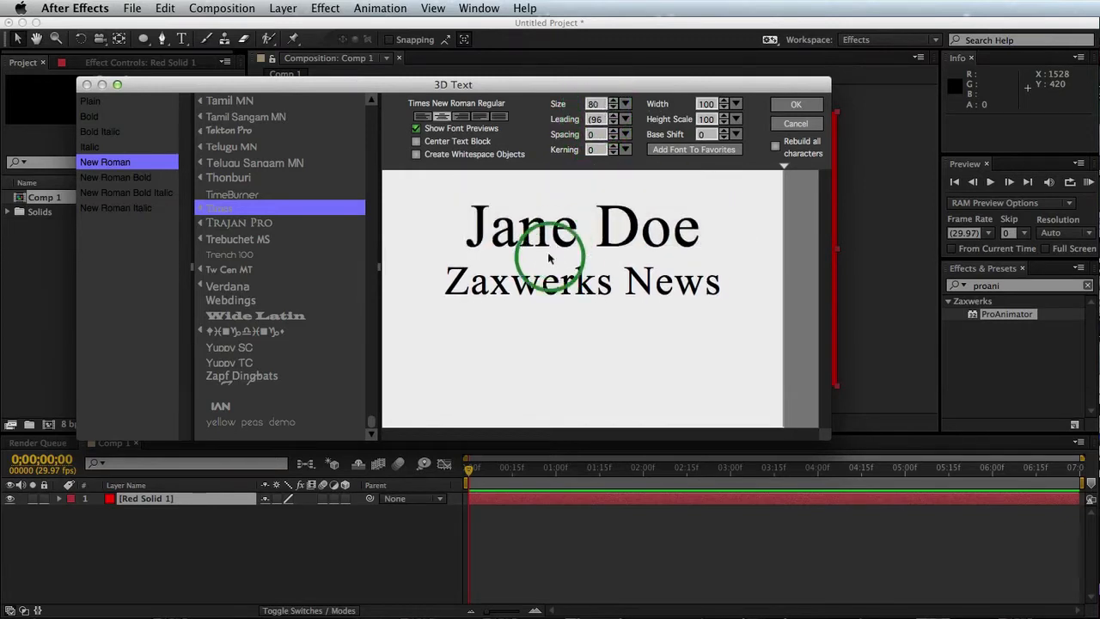
- Reduce the font size of the "Zaxwerks News" line further until it is about as wide as the name line
drag(466, 285, 704, 284)
drag(597, 96, 581, 110)
click(541, 249)
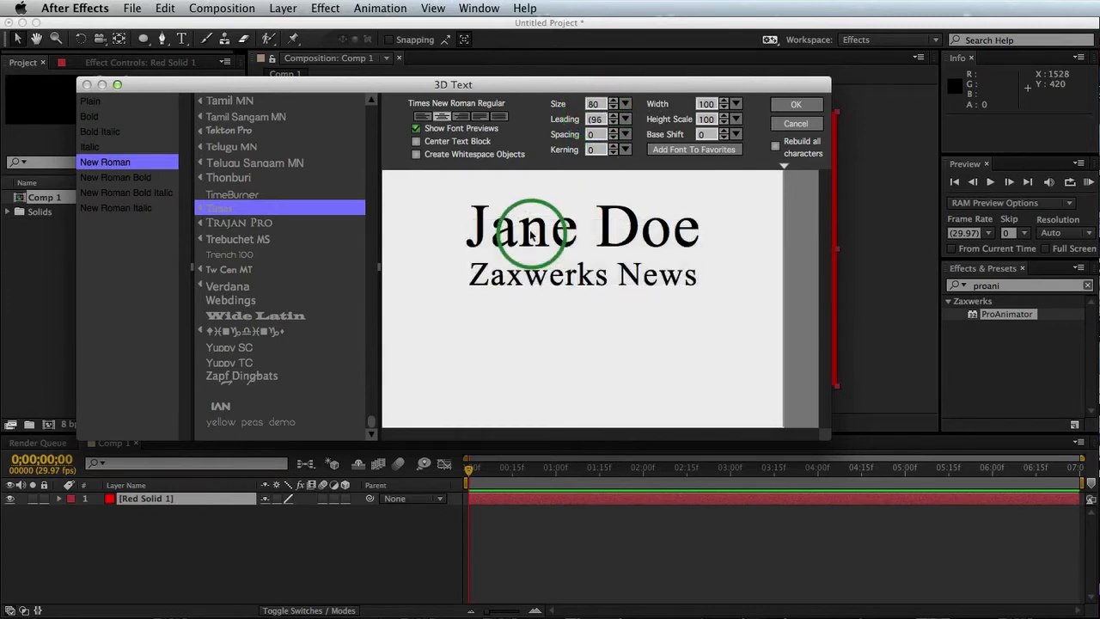
- Set the leading of both text lines to 48 and accept the 3D text
drag(437, 233, 715, 294)
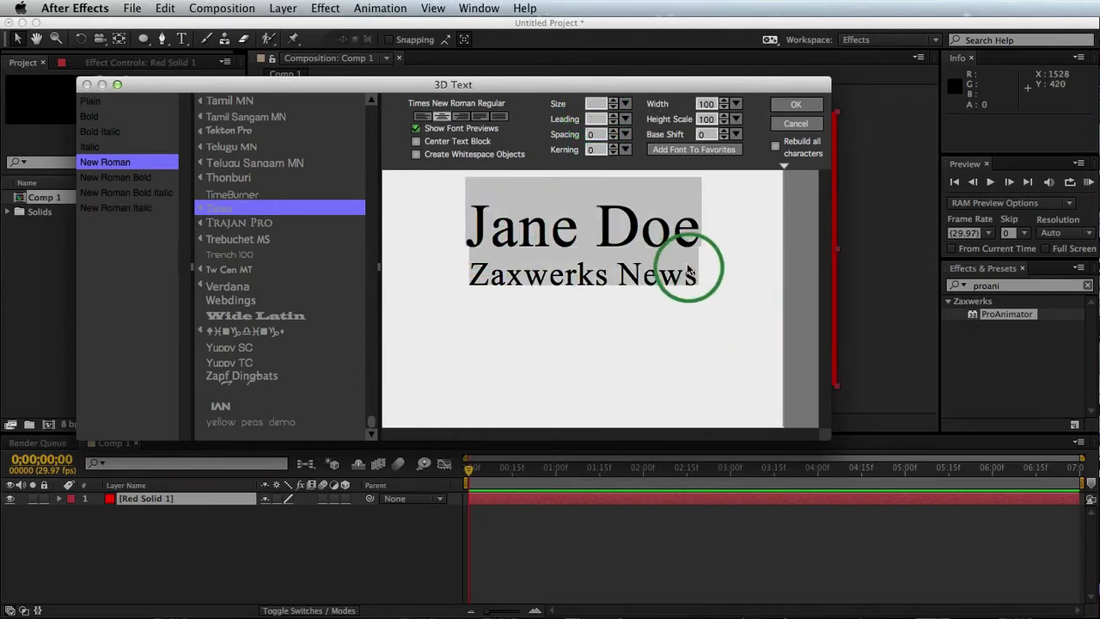
drag(599, 135, 636, 129)
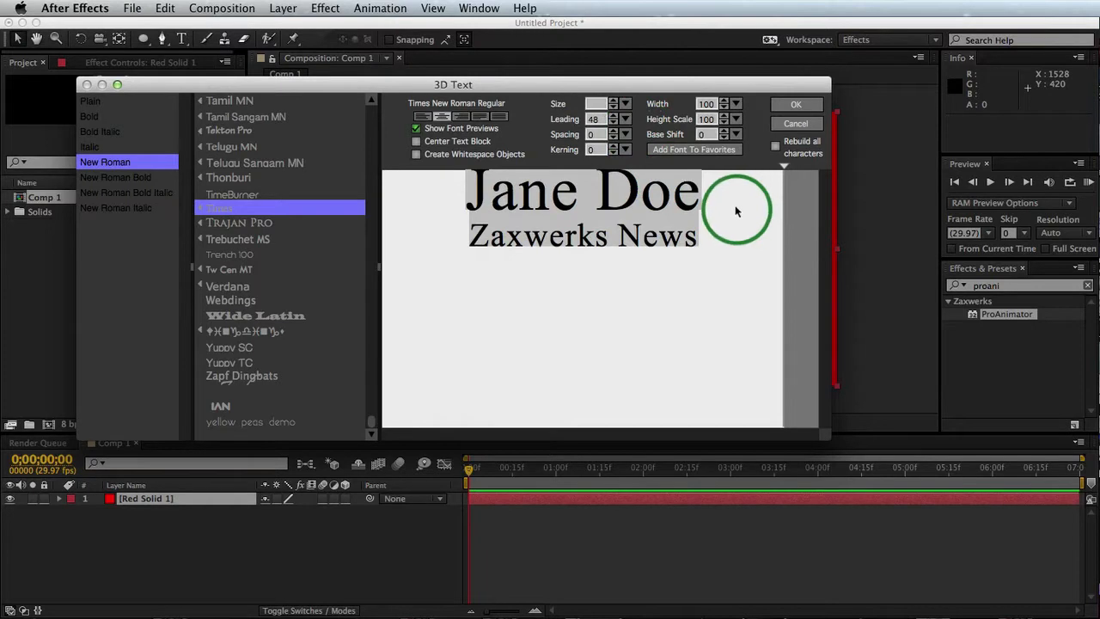
click(794, 105)
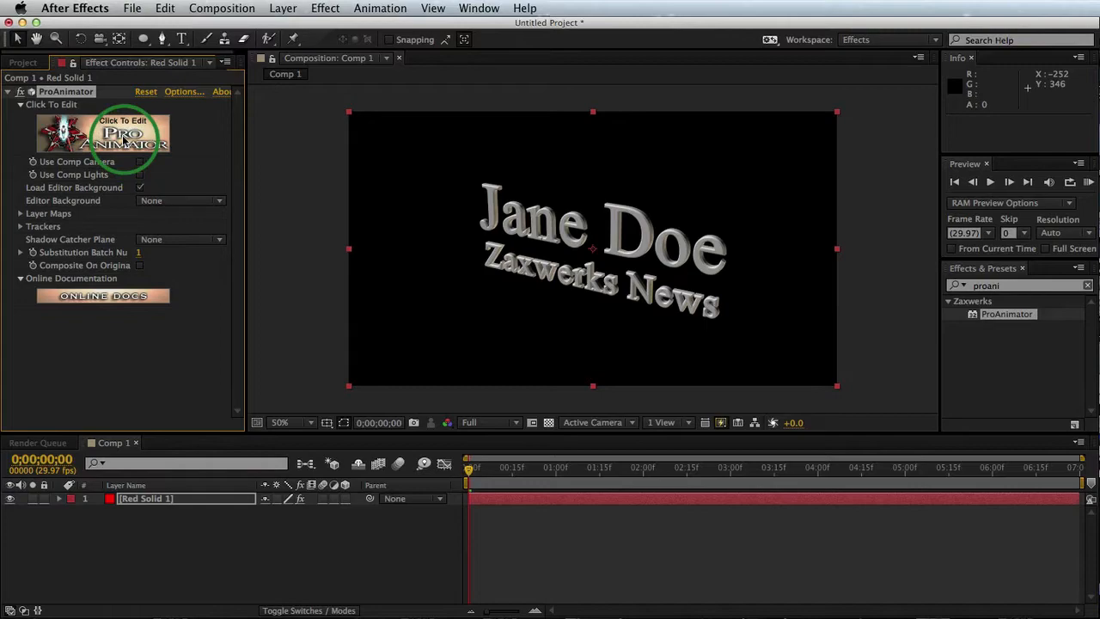
- Open the ProAnimator set-up window for the effect, fitted to the screen and in the Animation workspace
click(125, 140)
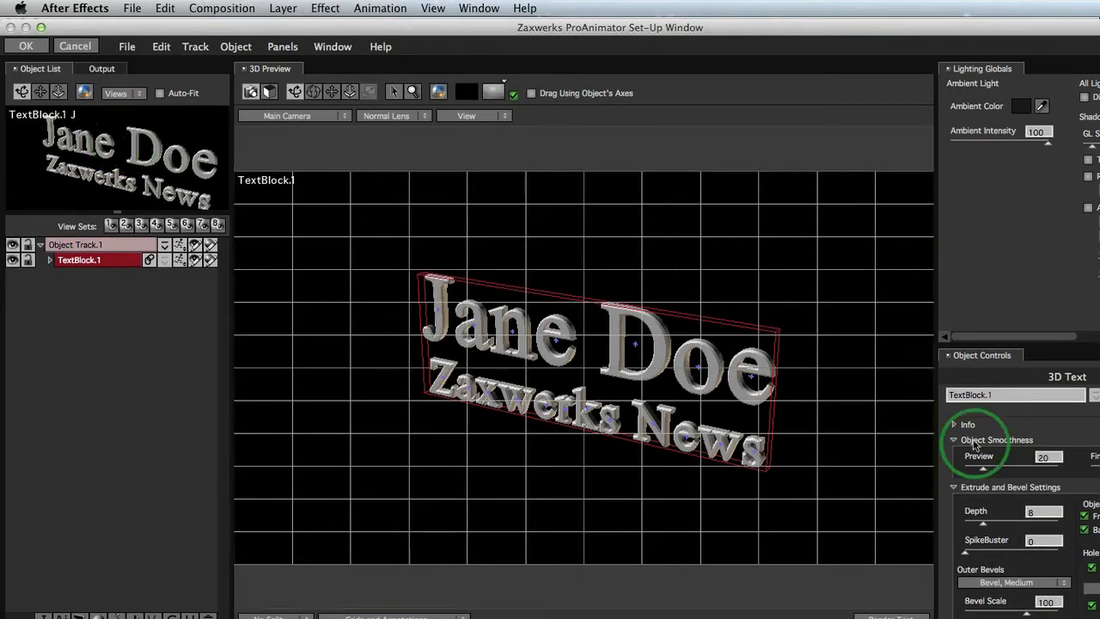
mouse_move(1099, 618)
mouse_down()
mouse_move(997, 564)
mouse_move(1099, 618)
mouse_up()
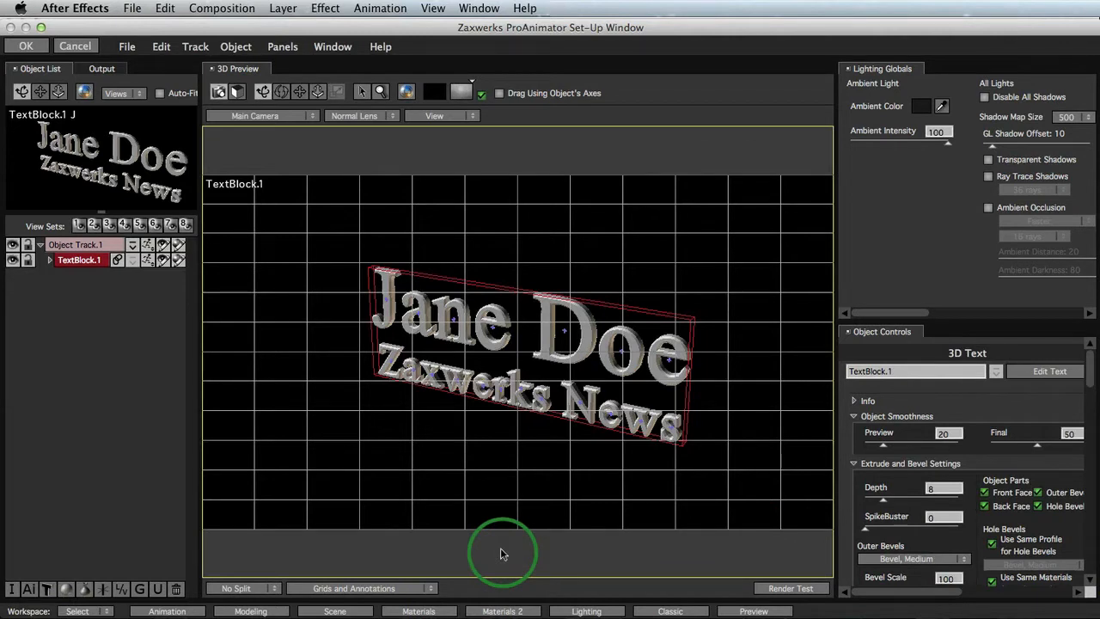
click(371, 588)
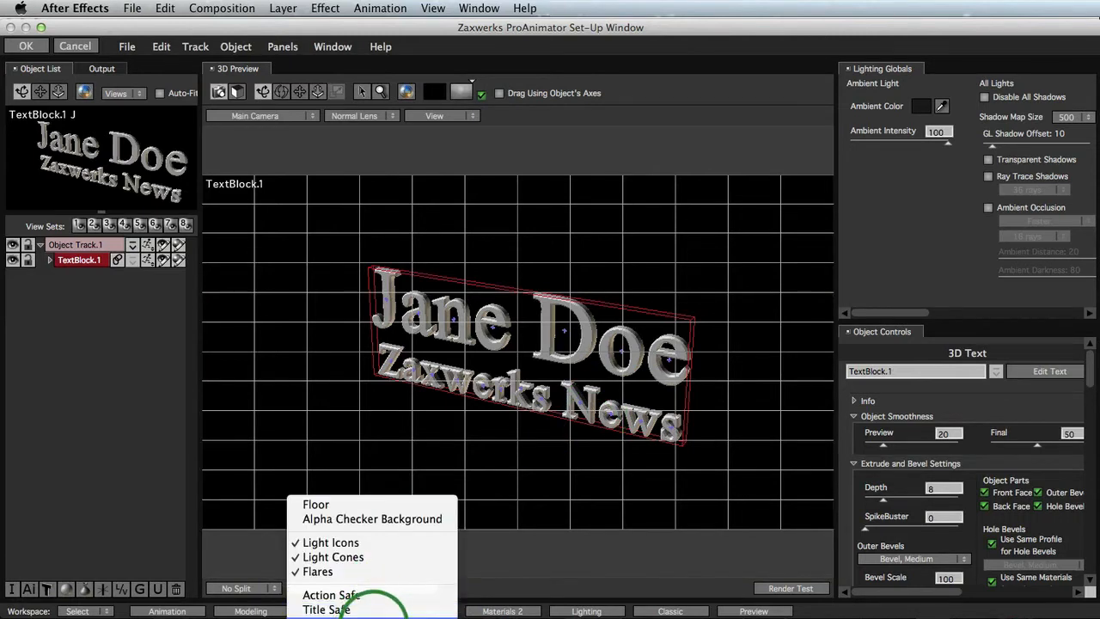
click(376, 609)
click(157, 612)
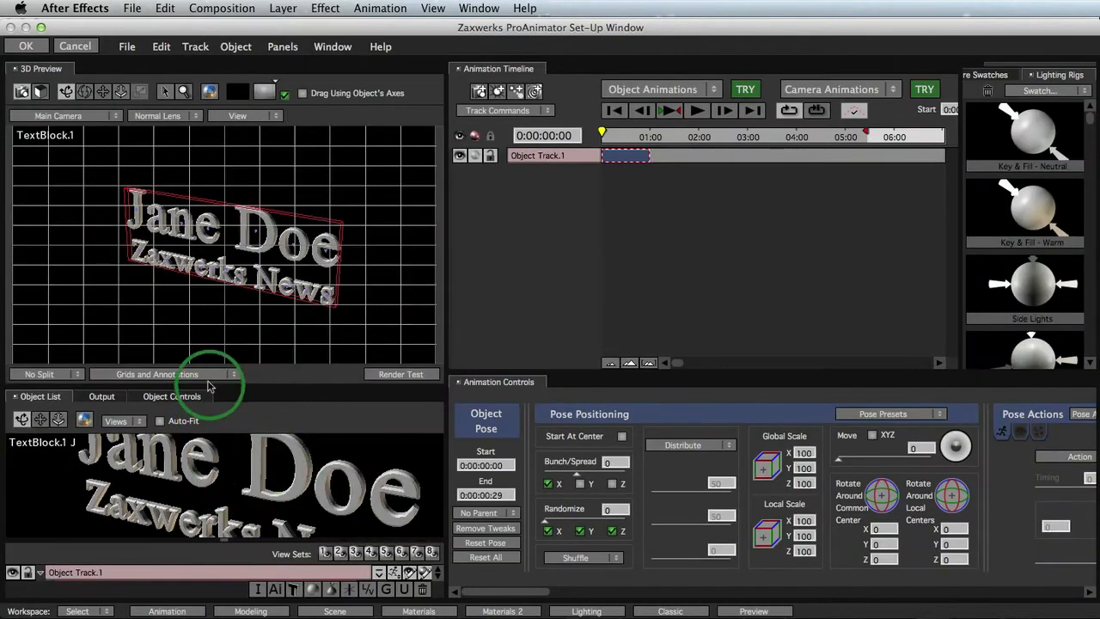
- Hide the 12 Field Grid in the 3D Preview and show the Lower Third guide instead
click(210, 376)
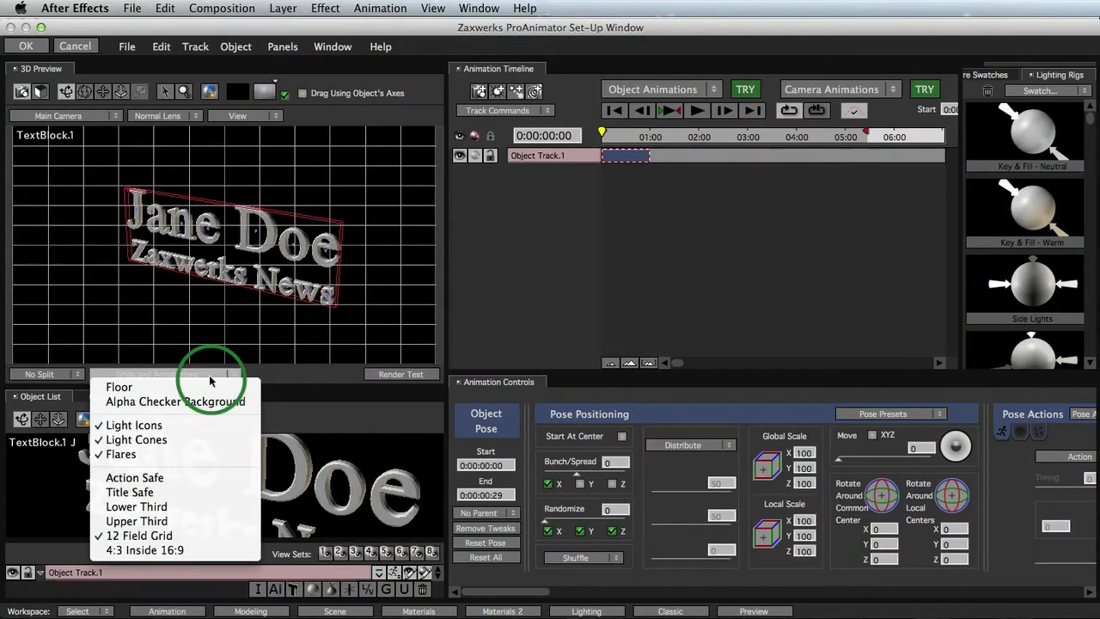
click(197, 537)
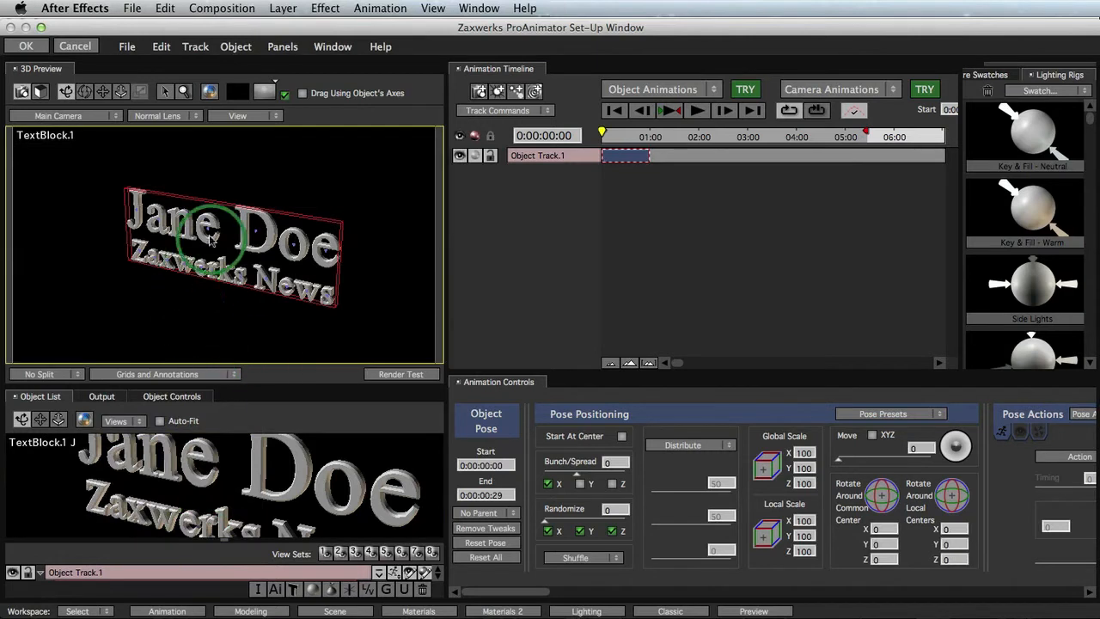
click(227, 375)
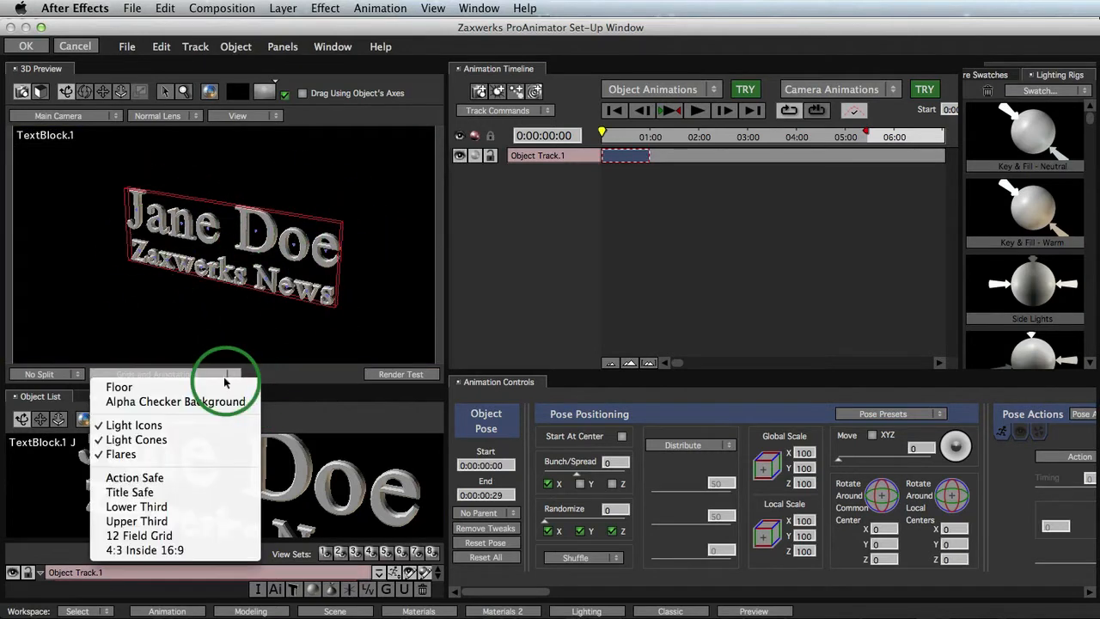
click(215, 511)
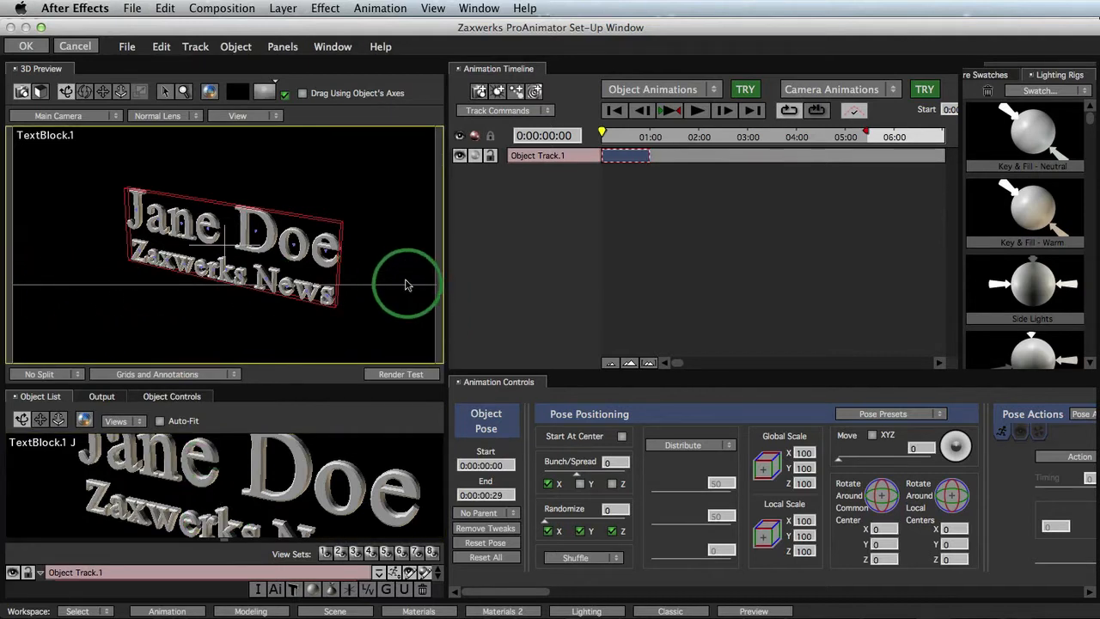
- Turn the main camera view to face the text block straight on so the text nearly fills the preview width
click(394, 375)
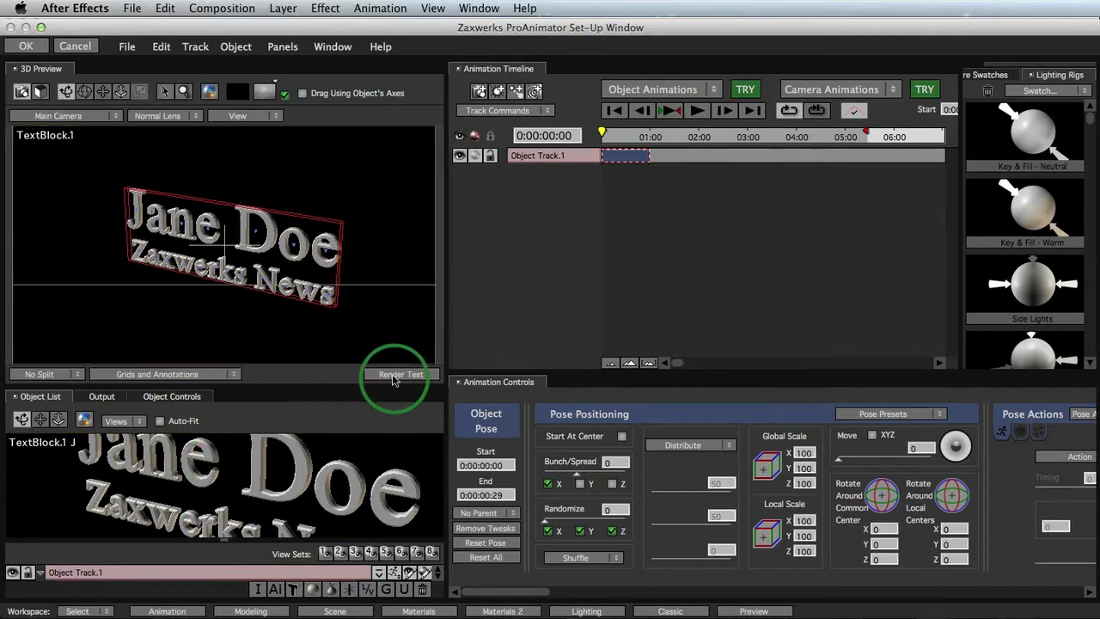
click(347, 327)
drag(305, 304, 238, 123)
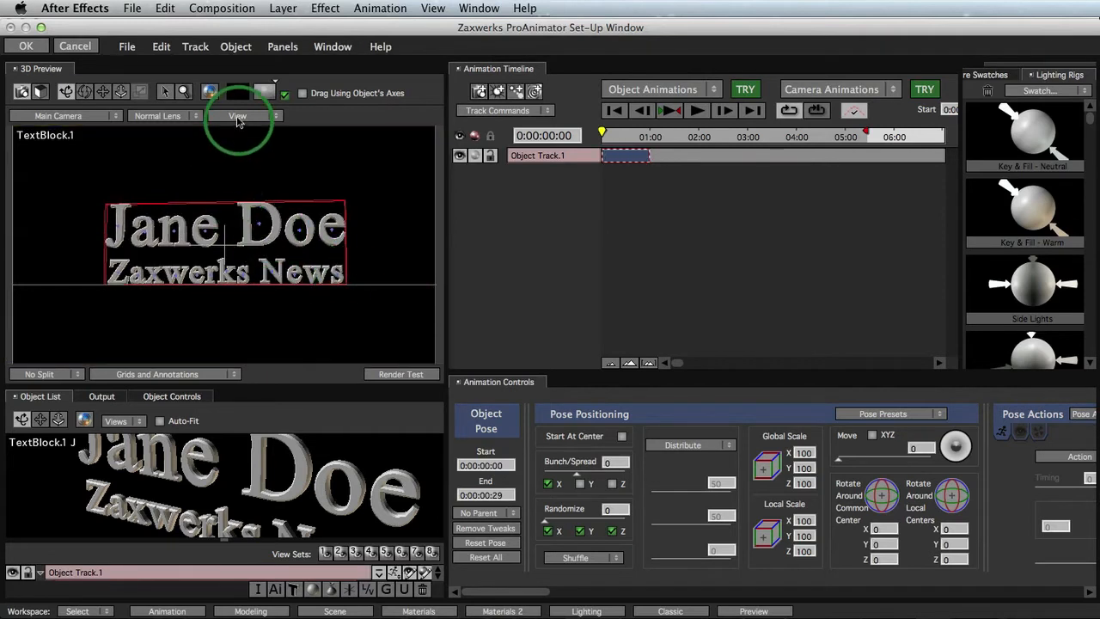
click(238, 119)
click(239, 131)
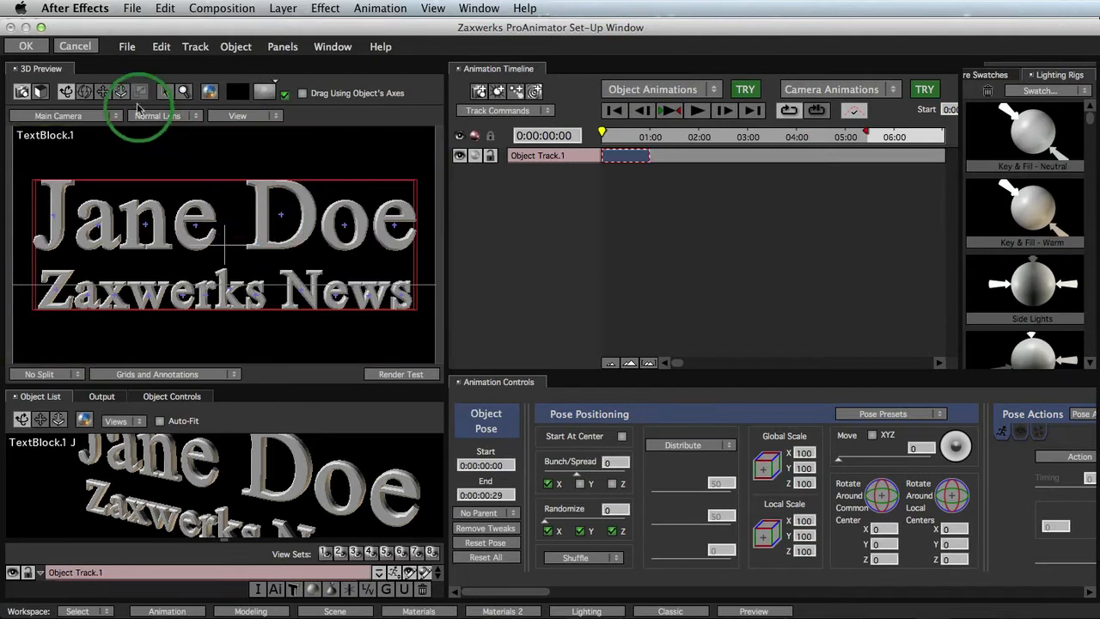
- Shrink the text block to about a third of the frame width and place it in the lower-right area below the lower-third guide
click(123, 92)
drag(304, 226, 310, 320)
click(102, 92)
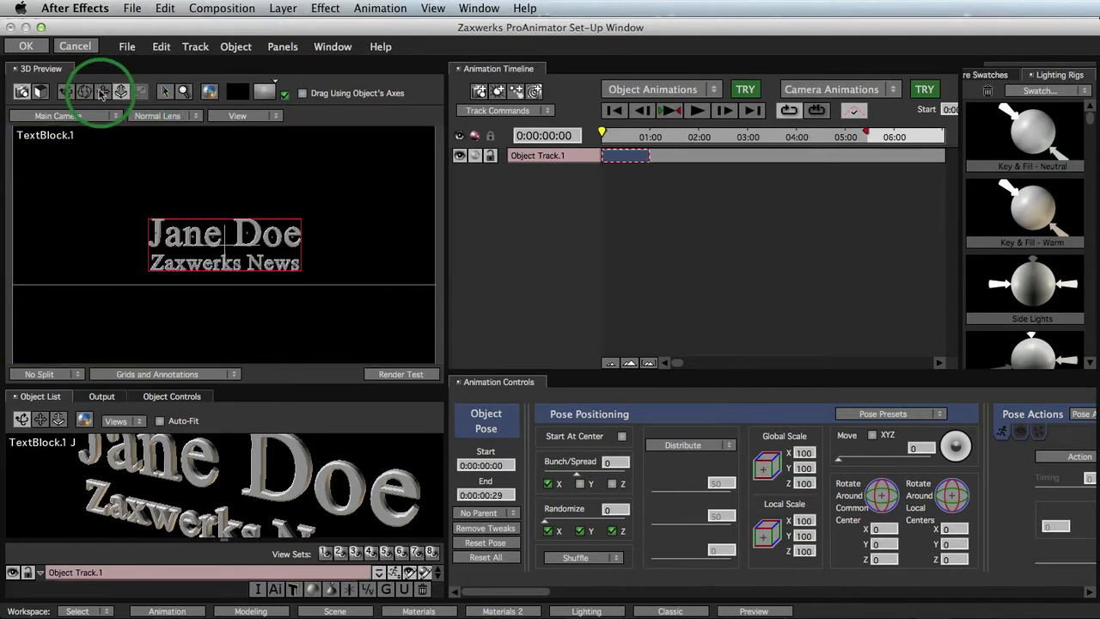
click(272, 244)
drag(196, 226, 320, 307)
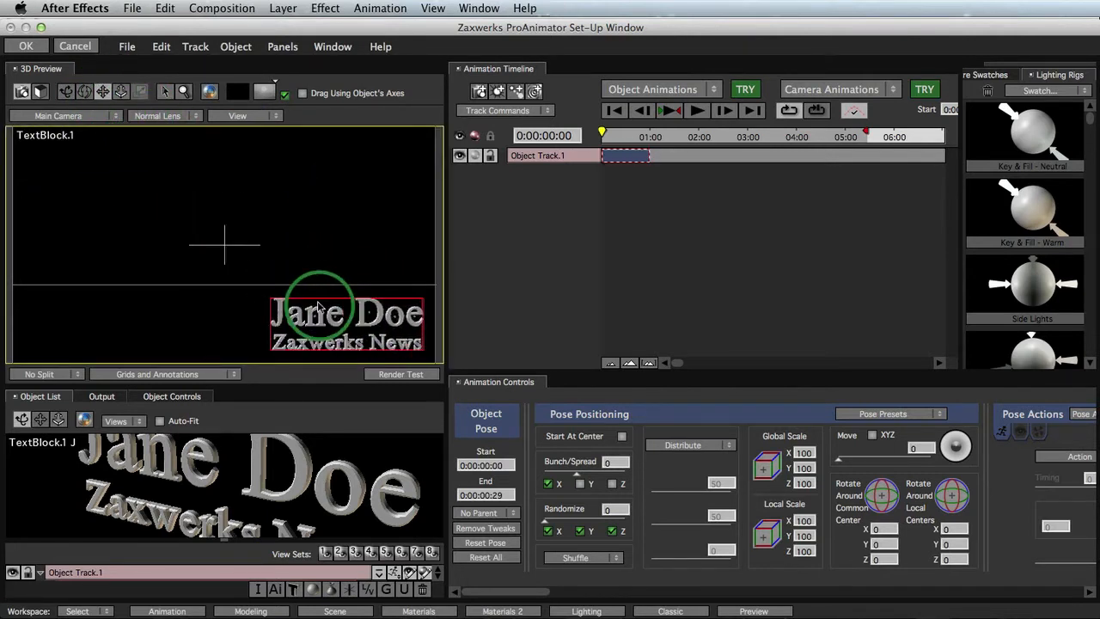
click(121, 92)
drag(273, 215, 490, 129)
click(103, 92)
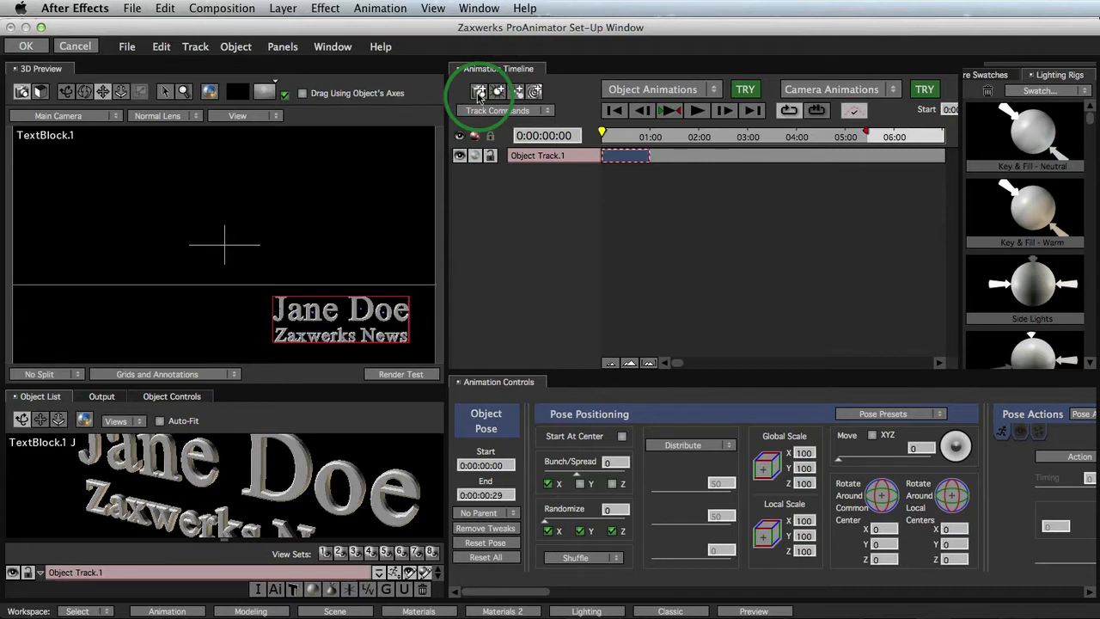
- Add a camera track to the animation timeline
click(479, 92)
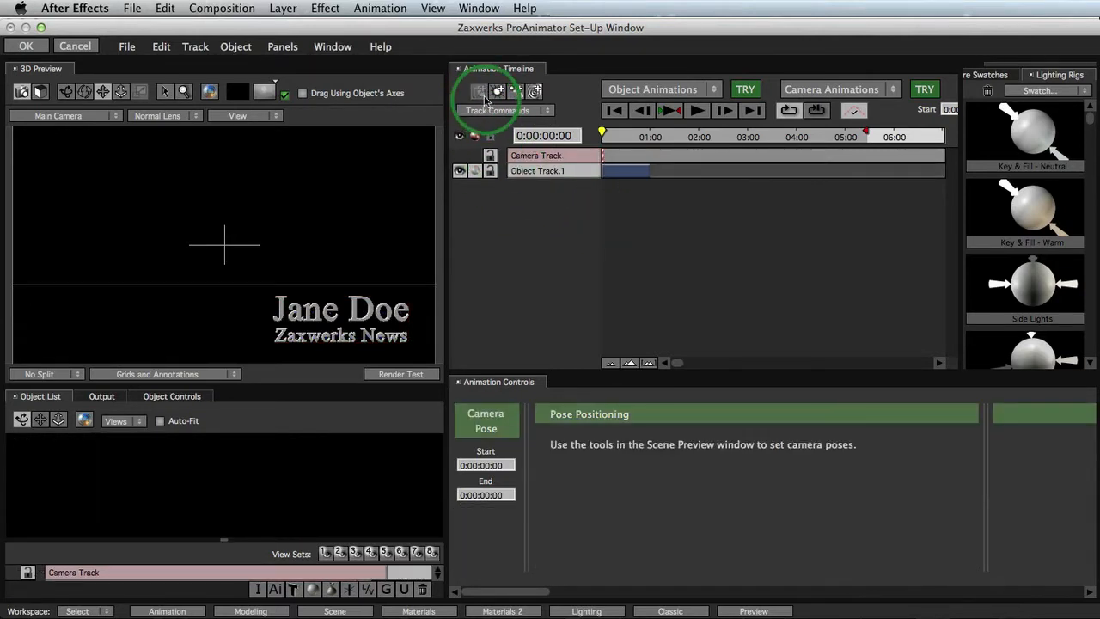
click(196, 48)
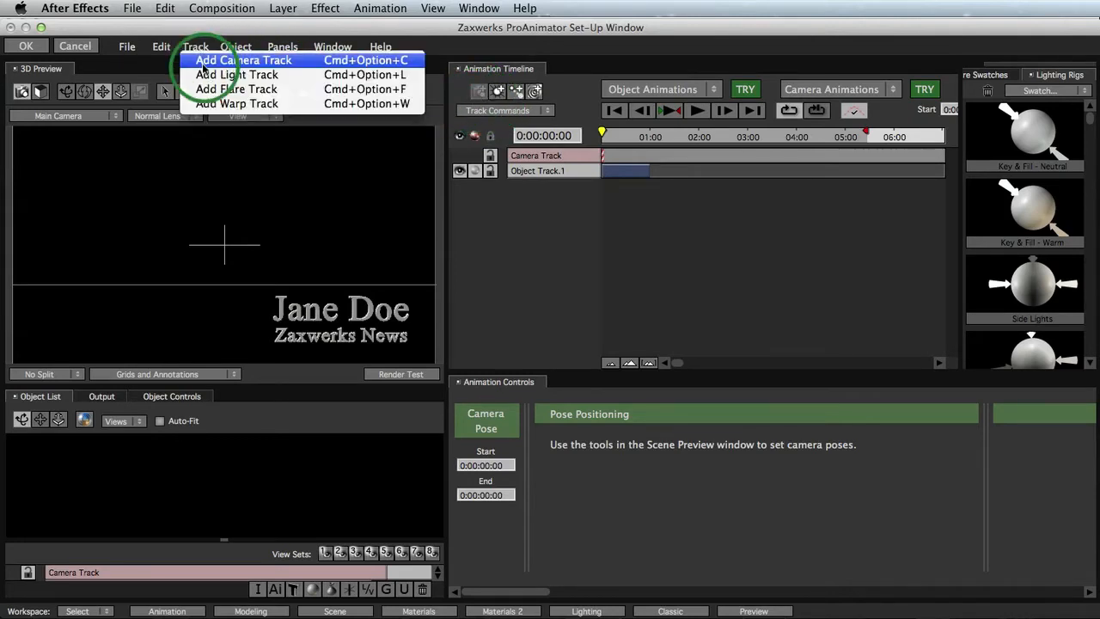
click(572, 235)
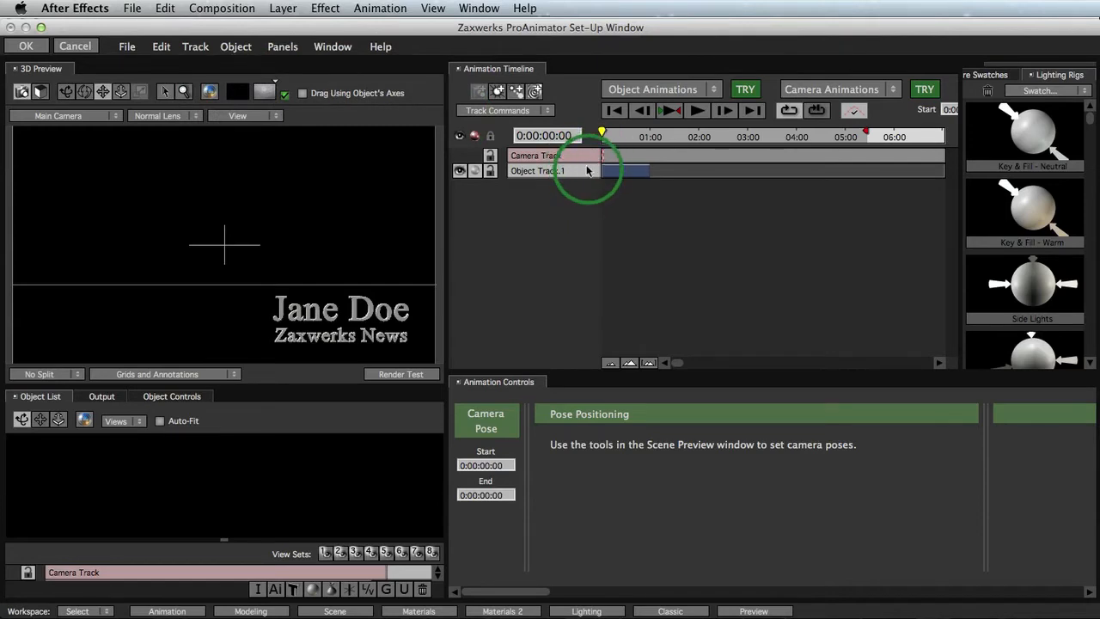
- Try to apply the Blown preset from the Centered object animations while the camera track is selected
click(640, 91)
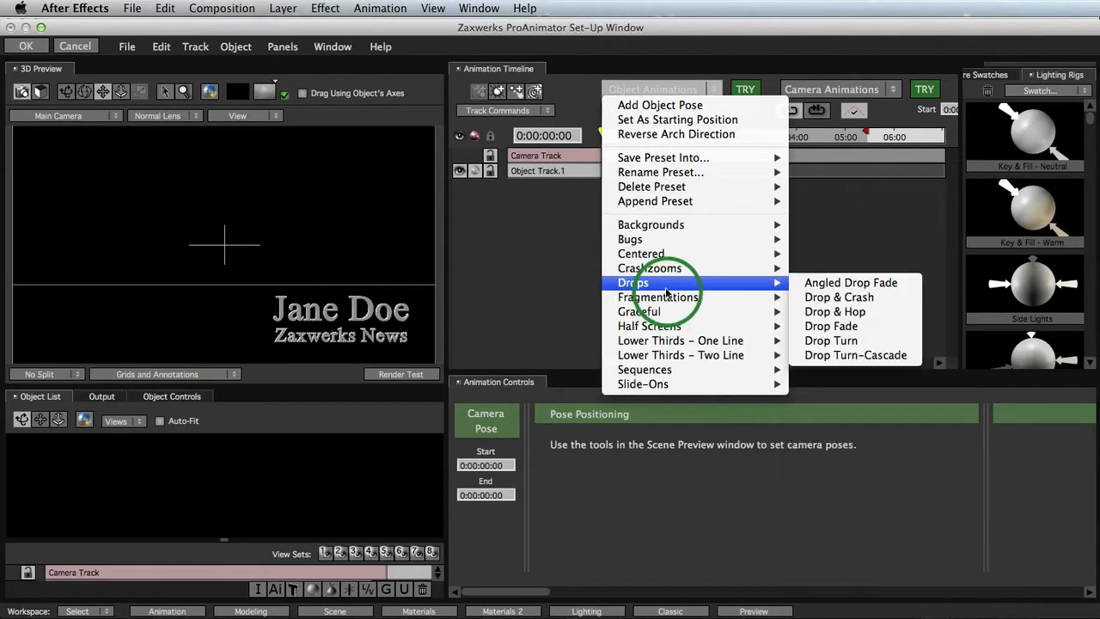
mouse_move(669, 271)
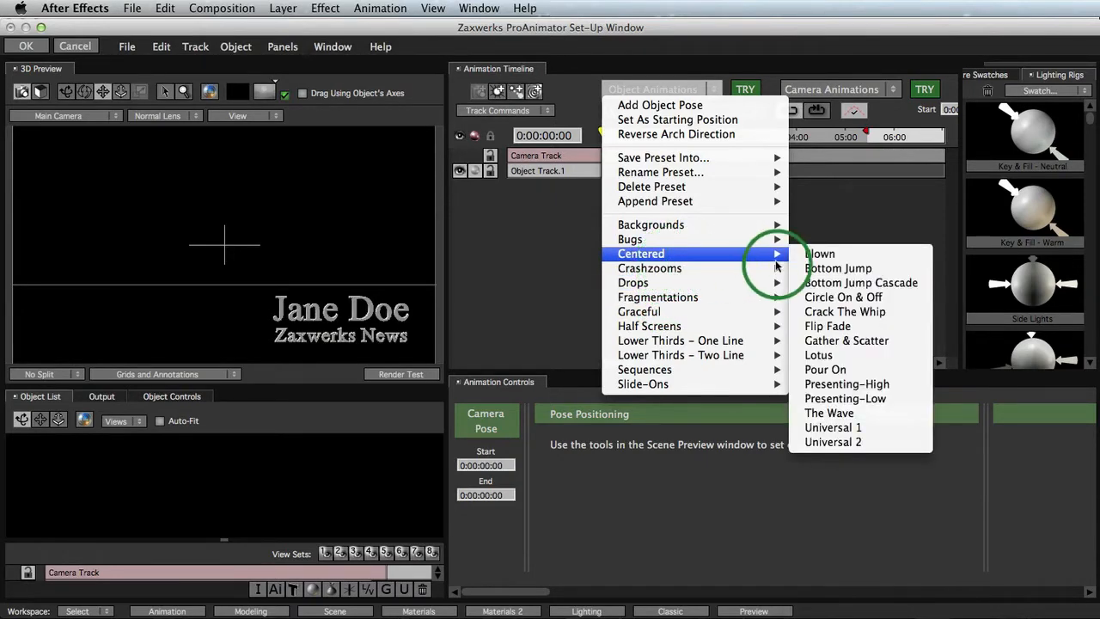
click(819, 255)
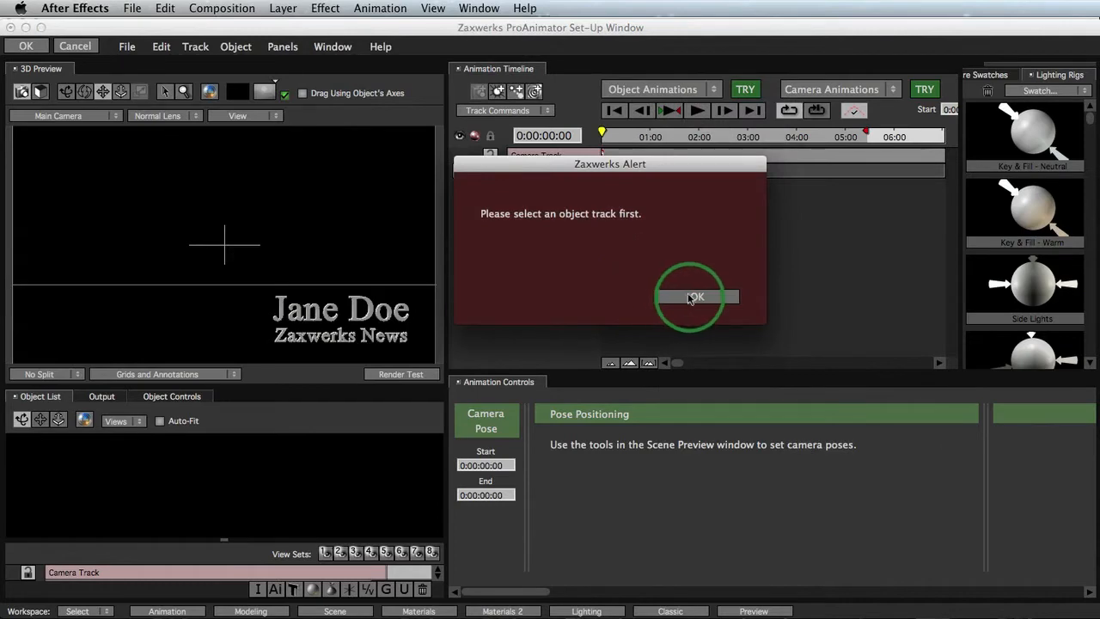
click(656, 295)
- Apply the Centered animation preset Blown to Object Track.1 and stop its preview playback
click(590, 172)
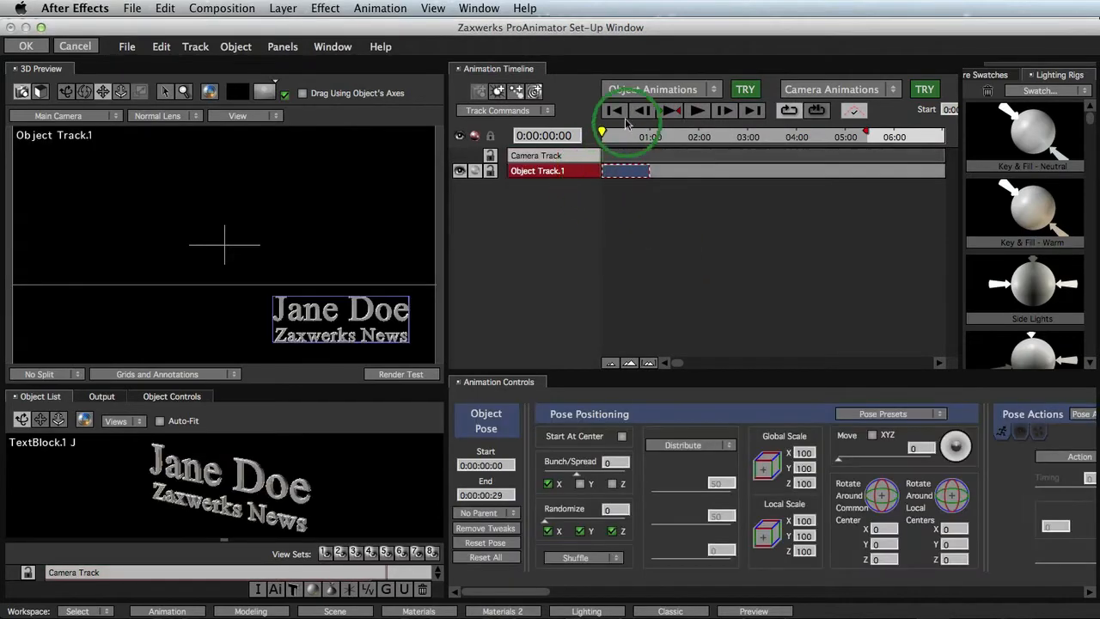
click(636, 88)
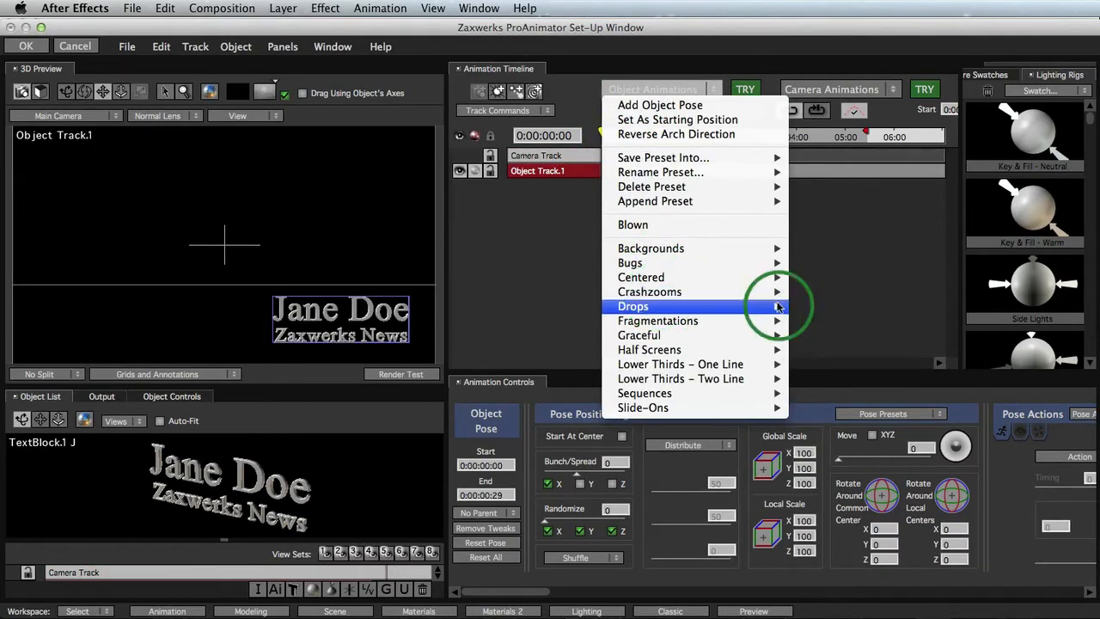
mouse_move(695, 277)
click(821, 278)
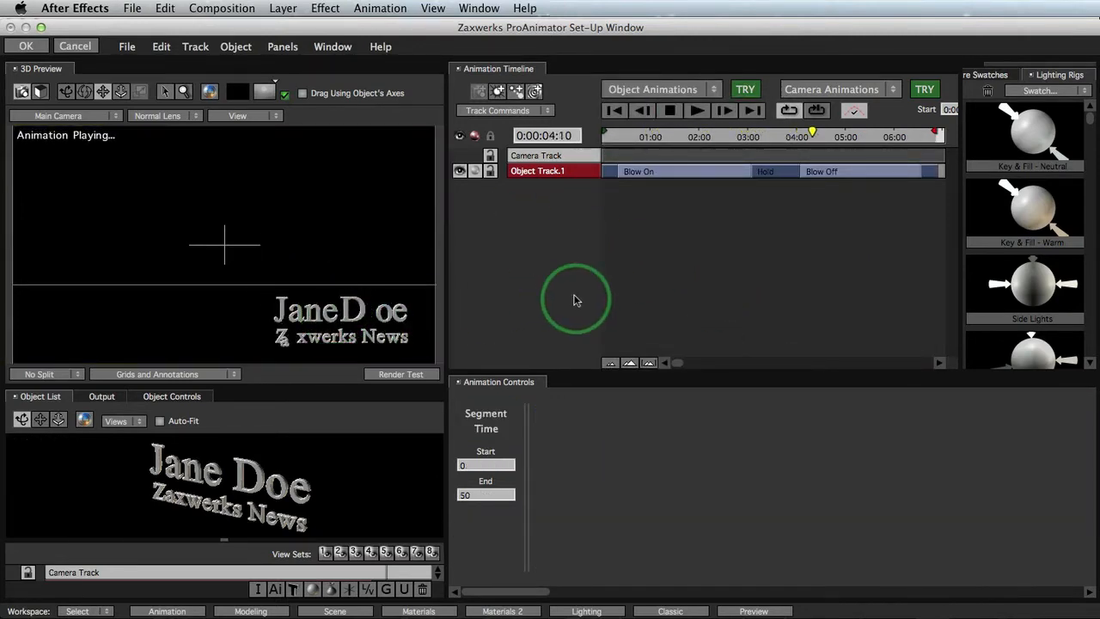
click(671, 115)
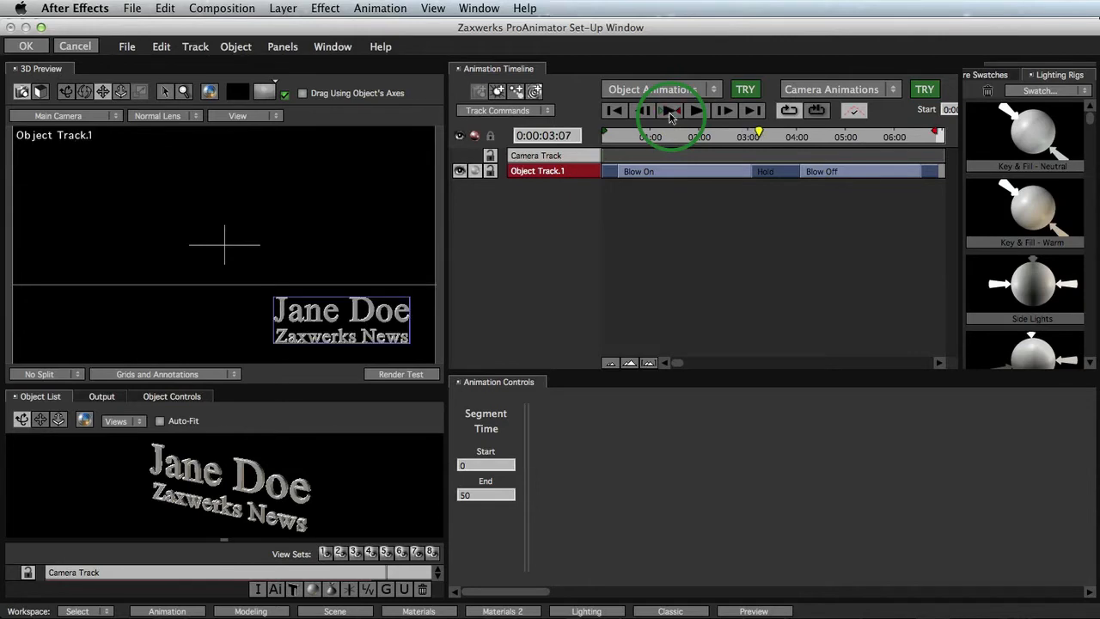
- Lengthen the Hold pose to end at 0:00:04:07 and set its Y move value to 238
click(778, 174)
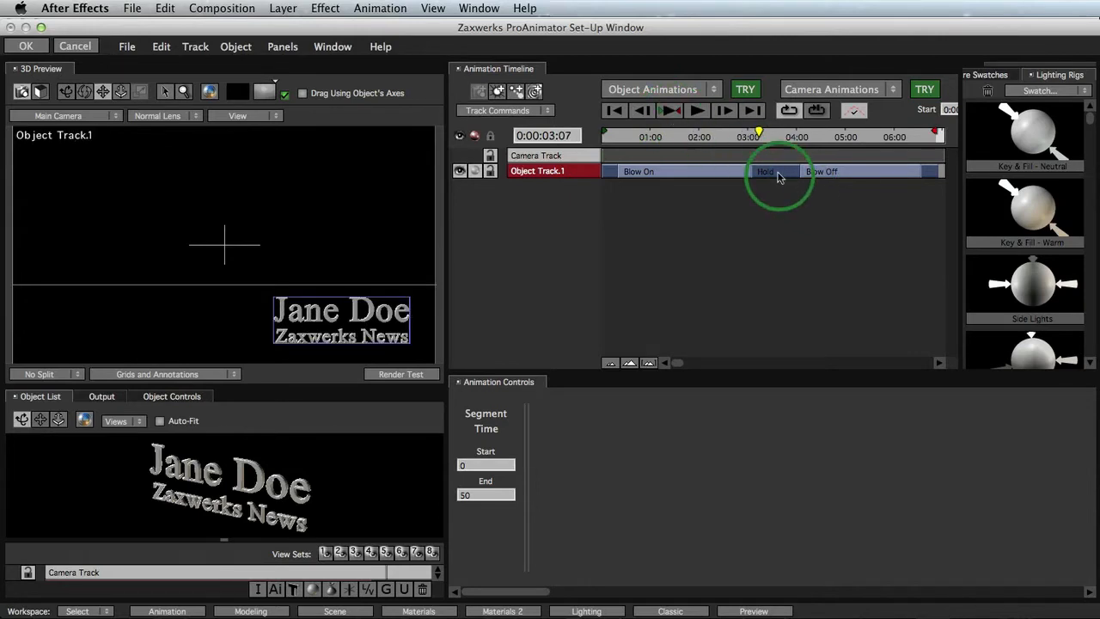
drag(778, 178, 810, 174)
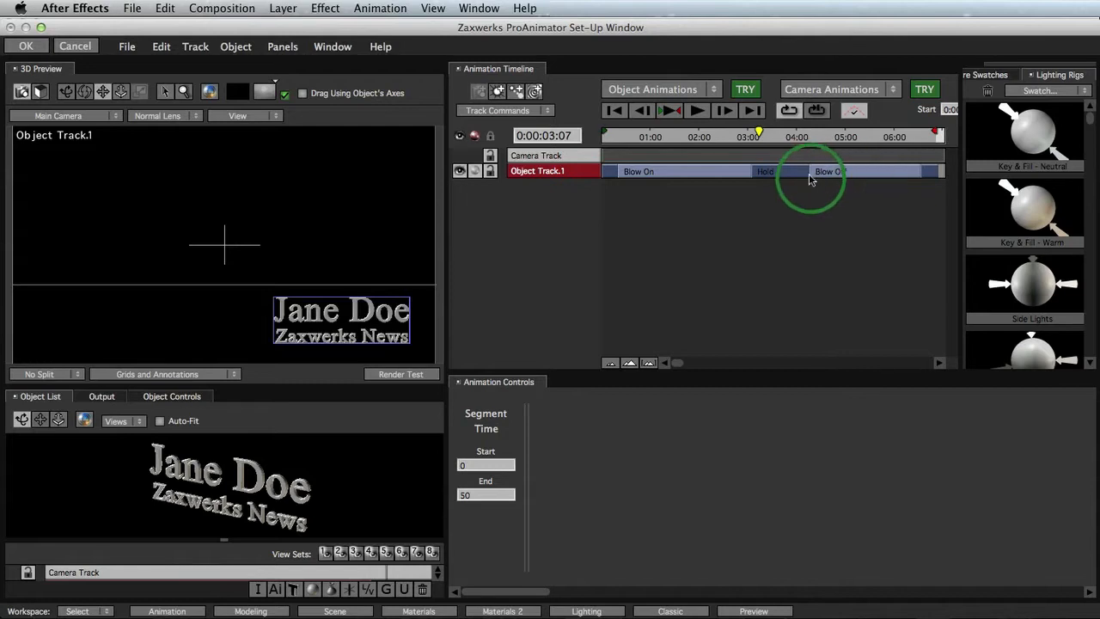
click(770, 174)
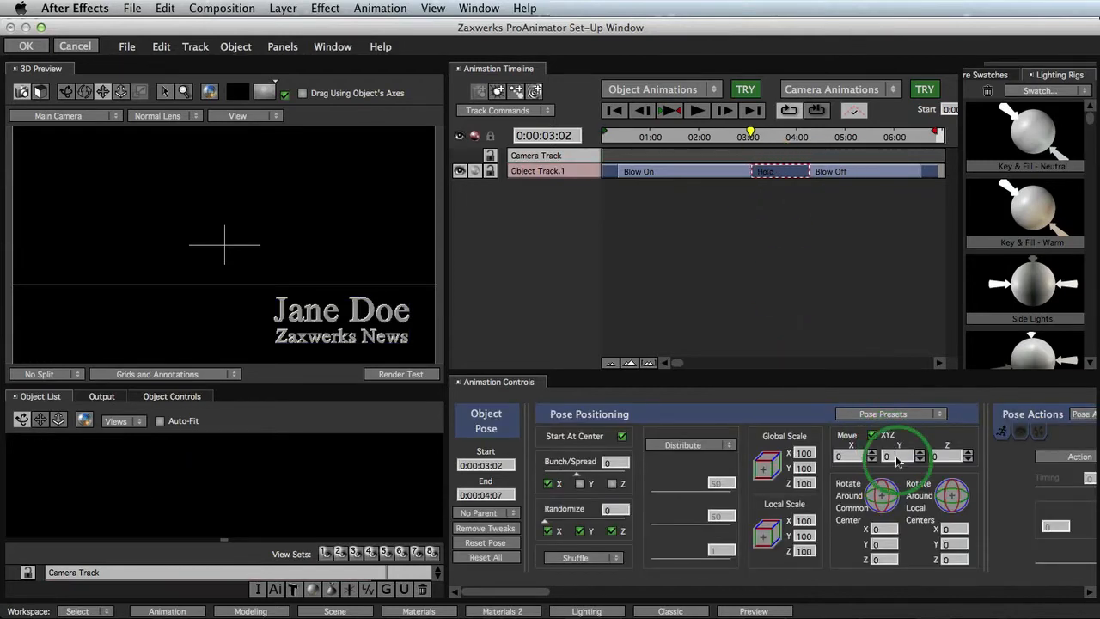
drag(899, 458, 1060, 440)
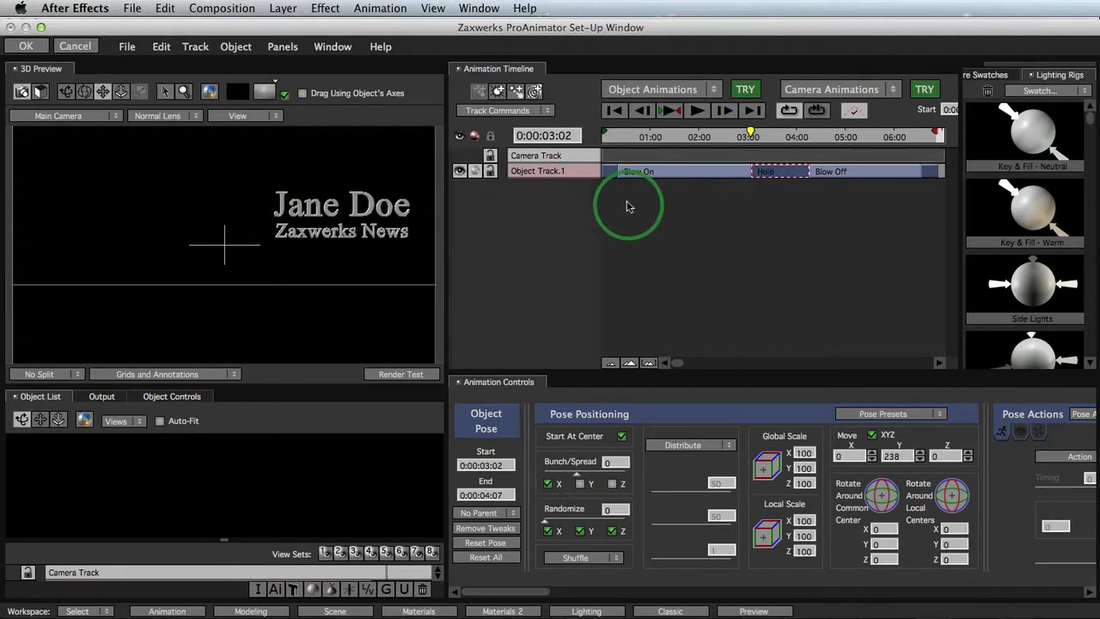
- Apply the two-line lower-third preset Lower 3rd 2-Contracting to Object Track.1 and stop its preview playback
click(559, 173)
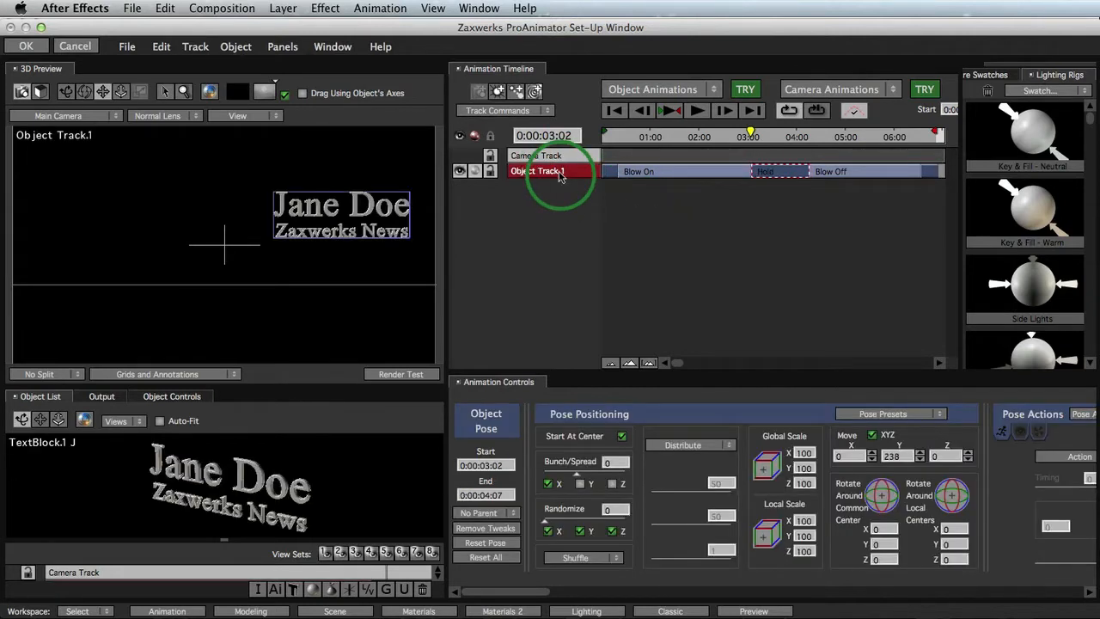
click(671, 89)
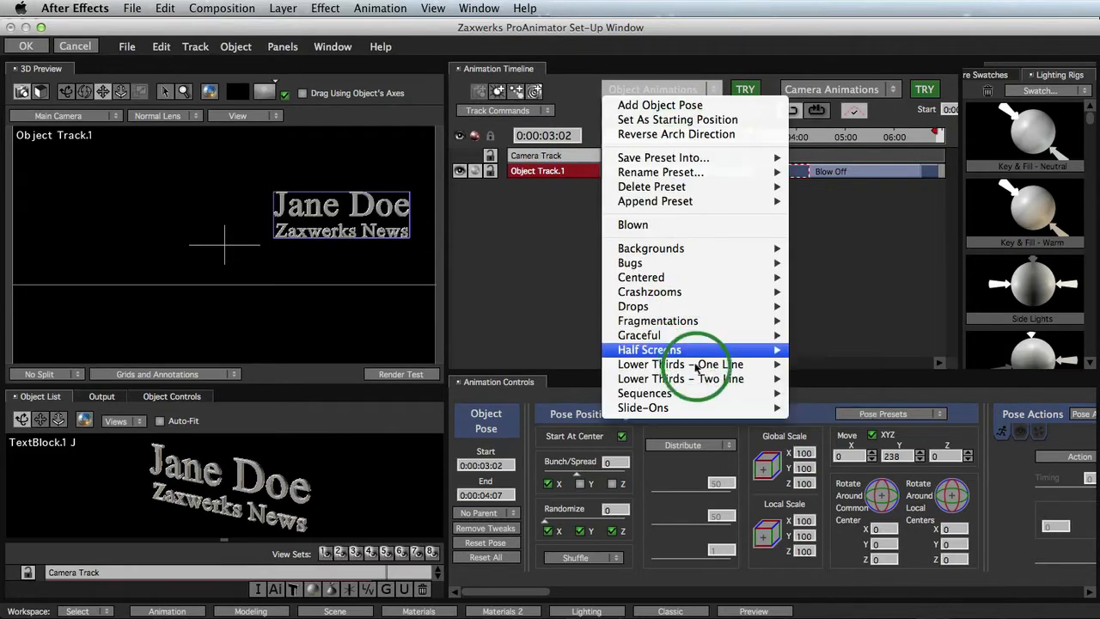
mouse_move(700, 368)
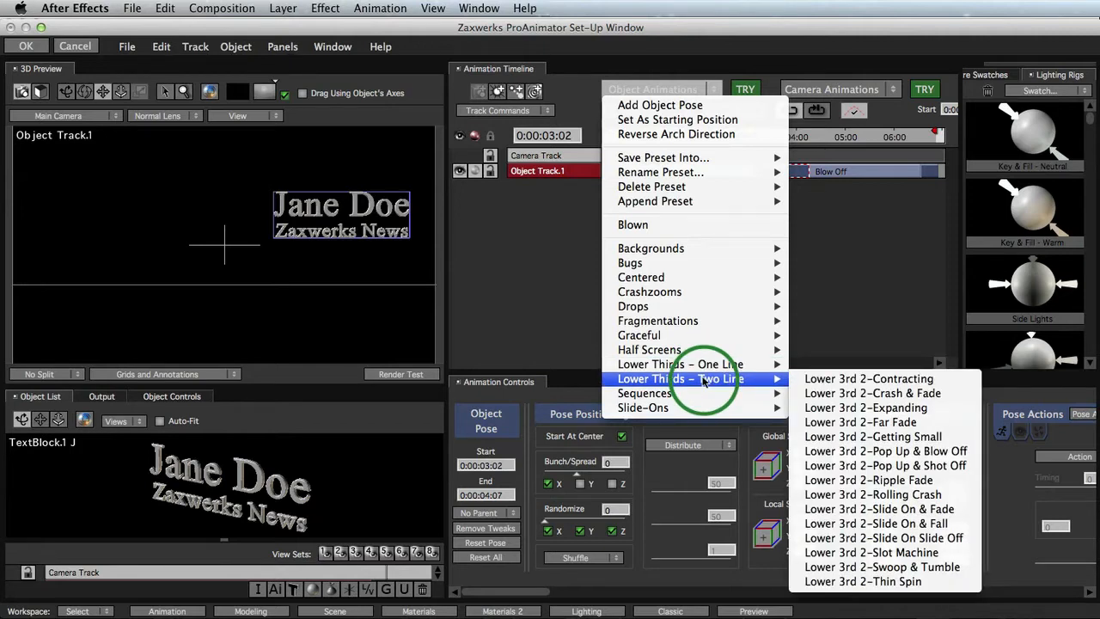
click(835, 379)
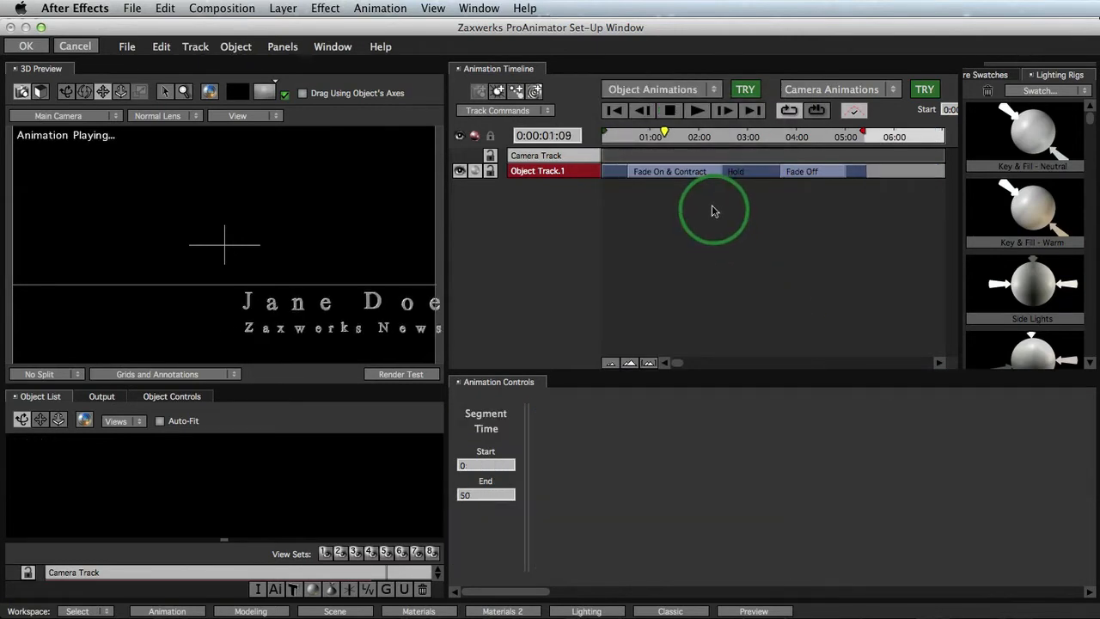
click(669, 114)
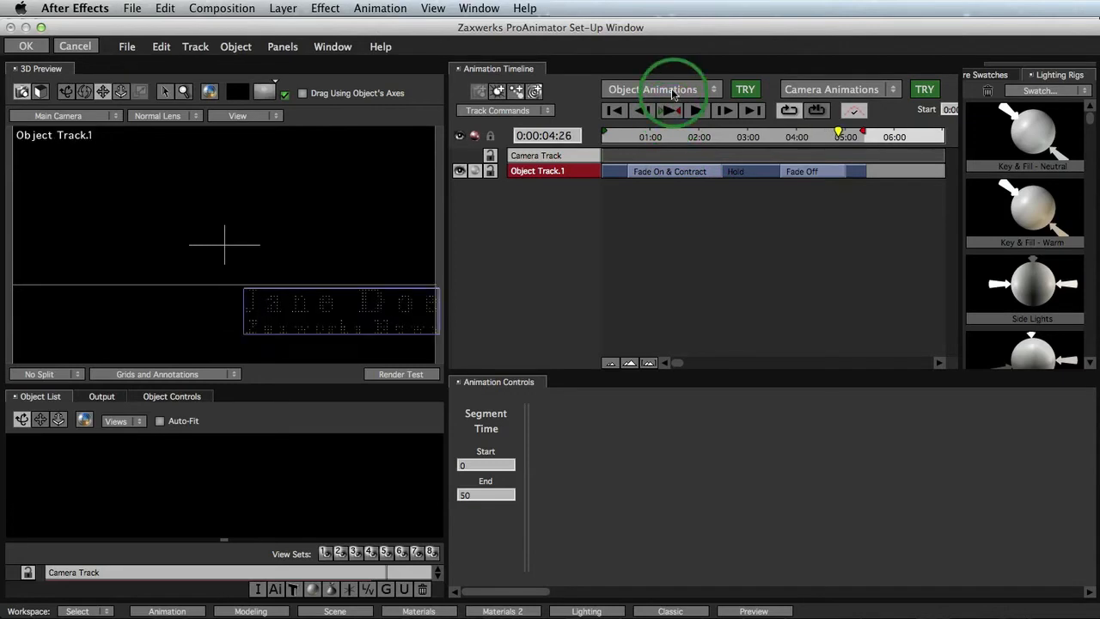
- Replace the track's animation with the two-line preset Lower 3rd 2-Rolling Crash and stop its preview playback
click(674, 93)
mouse_move(731, 389)
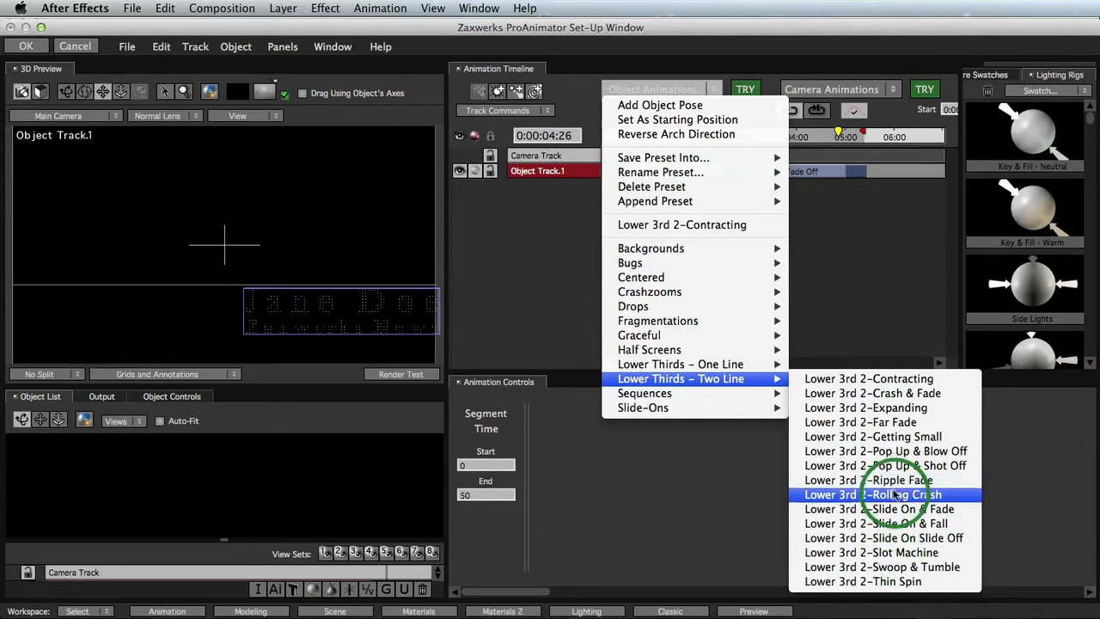
click(896, 495)
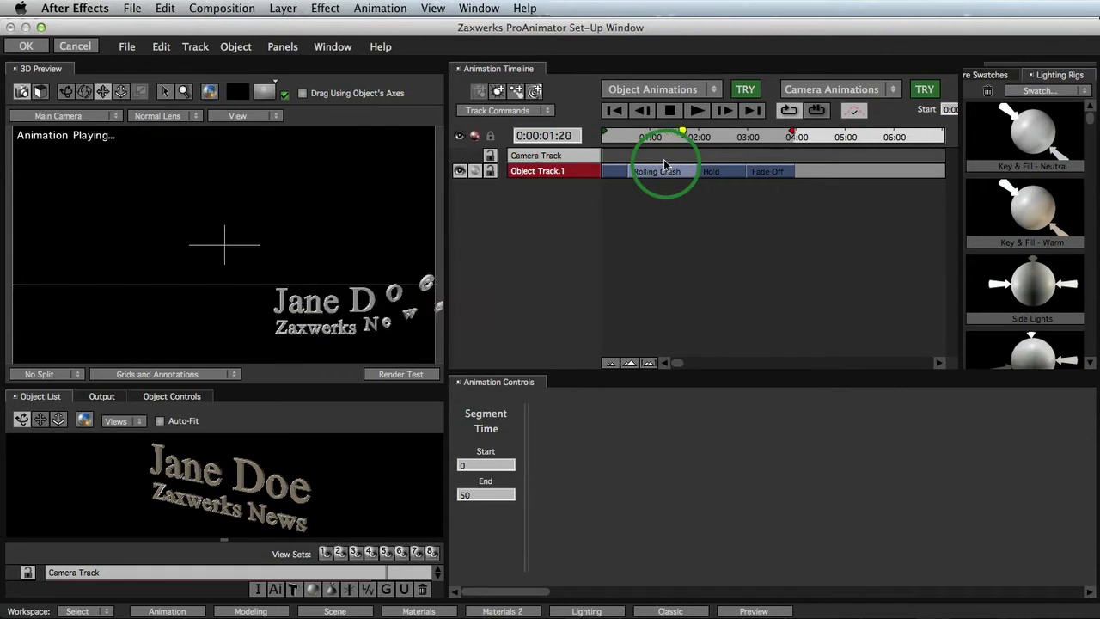
click(670, 111)
- Separate the Fade Off pose from the Hold pose so a transition runs between them from 0:00:02:19 to 0:00:03:13
drag(628, 139, 754, 151)
click(754, 152)
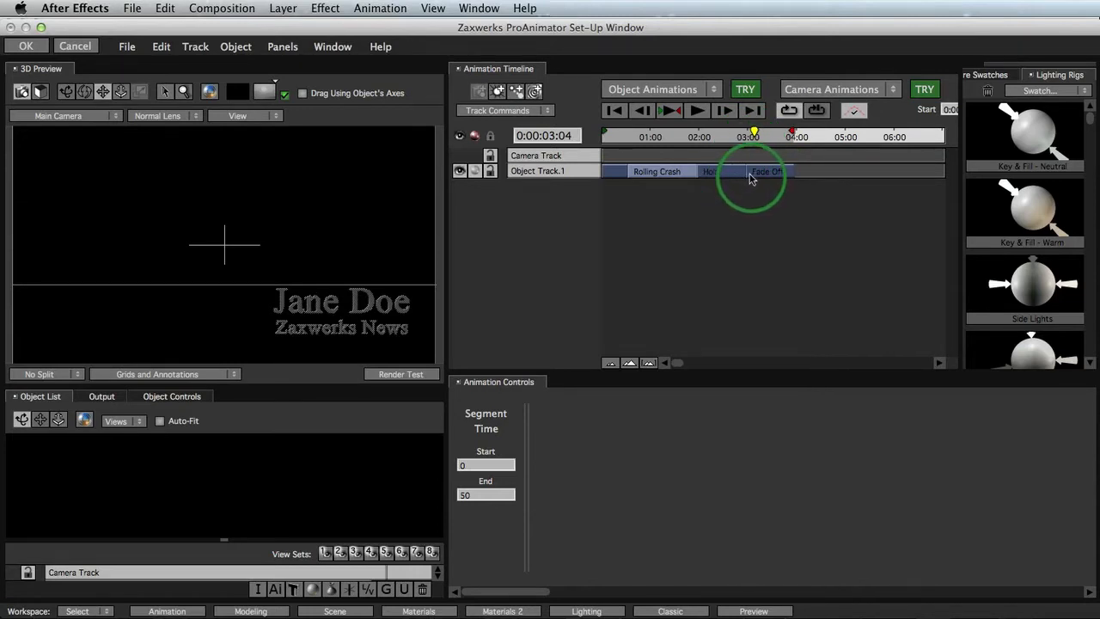
mouse_move(750, 177)
mouse_down()
mouse_move(776, 175)
mouse_move(767, 180)
mouse_up()
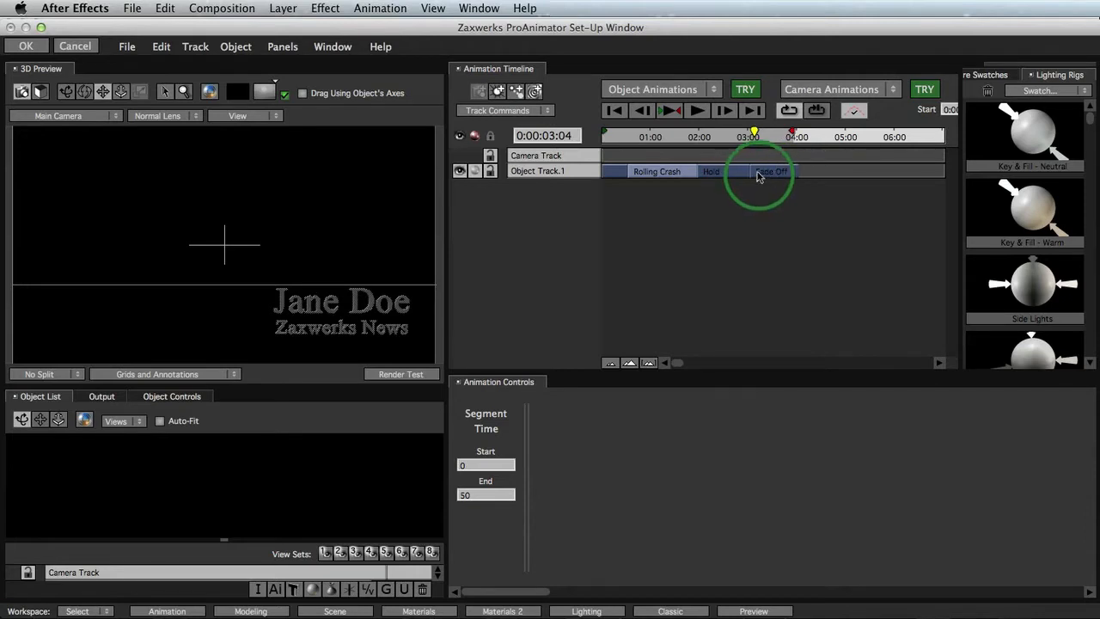
drag(765, 174, 754, 173)
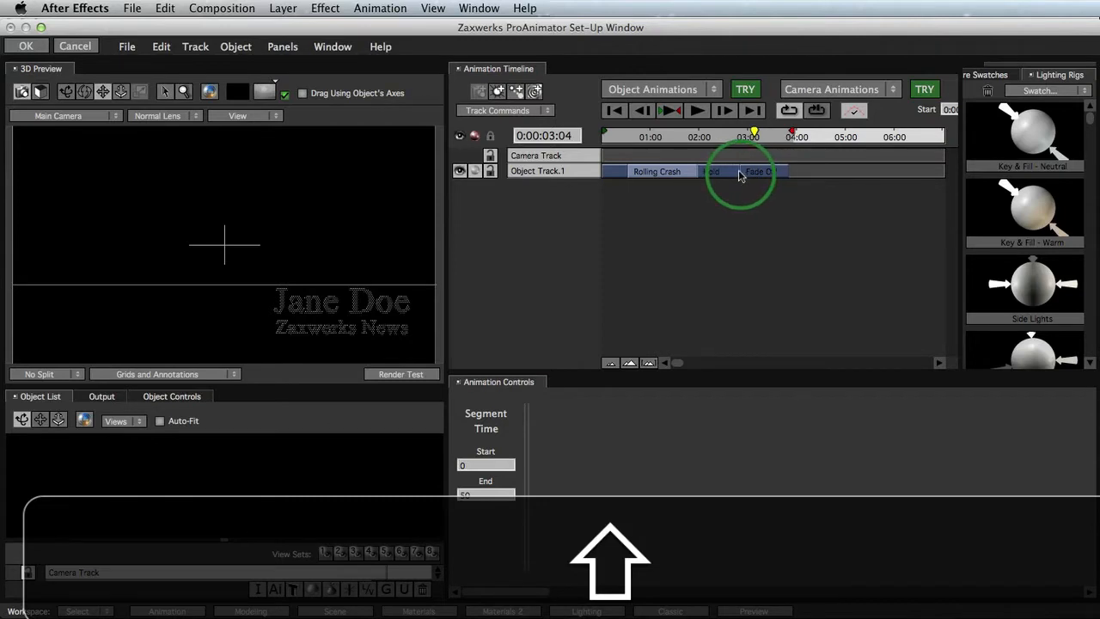
drag(738, 172, 785, 179)
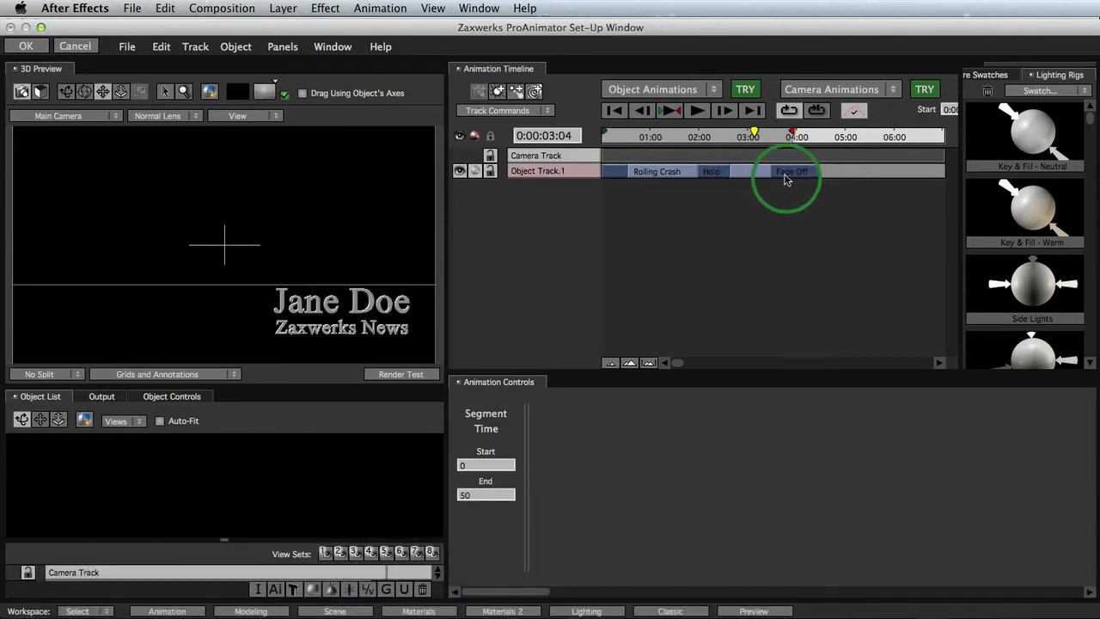
click(752, 176)
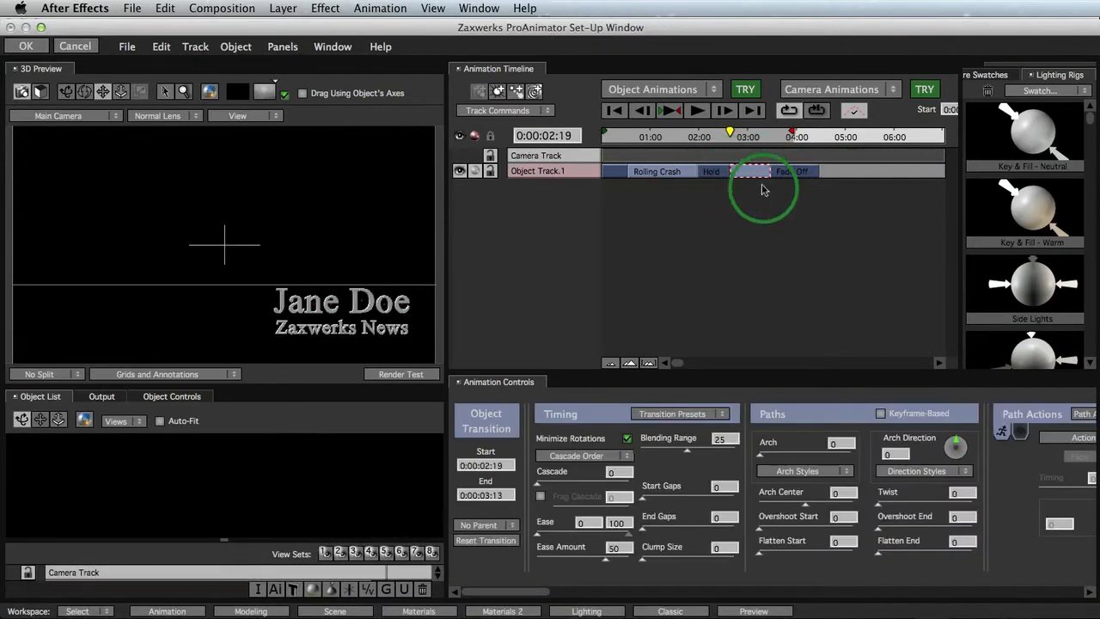
drag(769, 176, 778, 173)
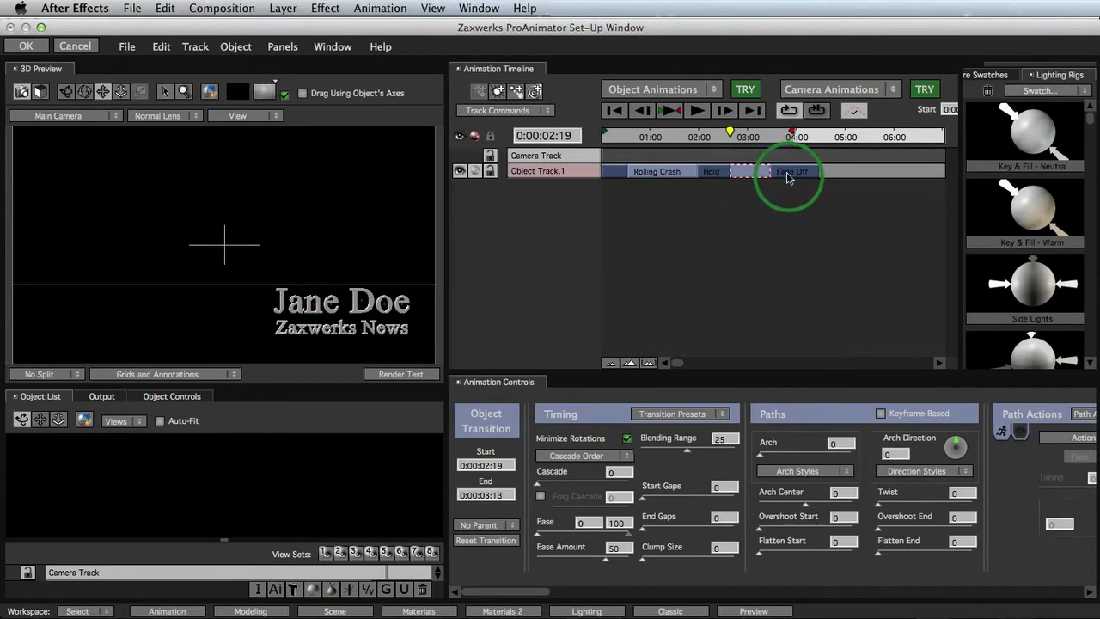
- Delete the Fade Off pose and add a plain pose in its place from 0:00:03:14 to 0:00:04:13
click(788, 177)
key(BackSpace)
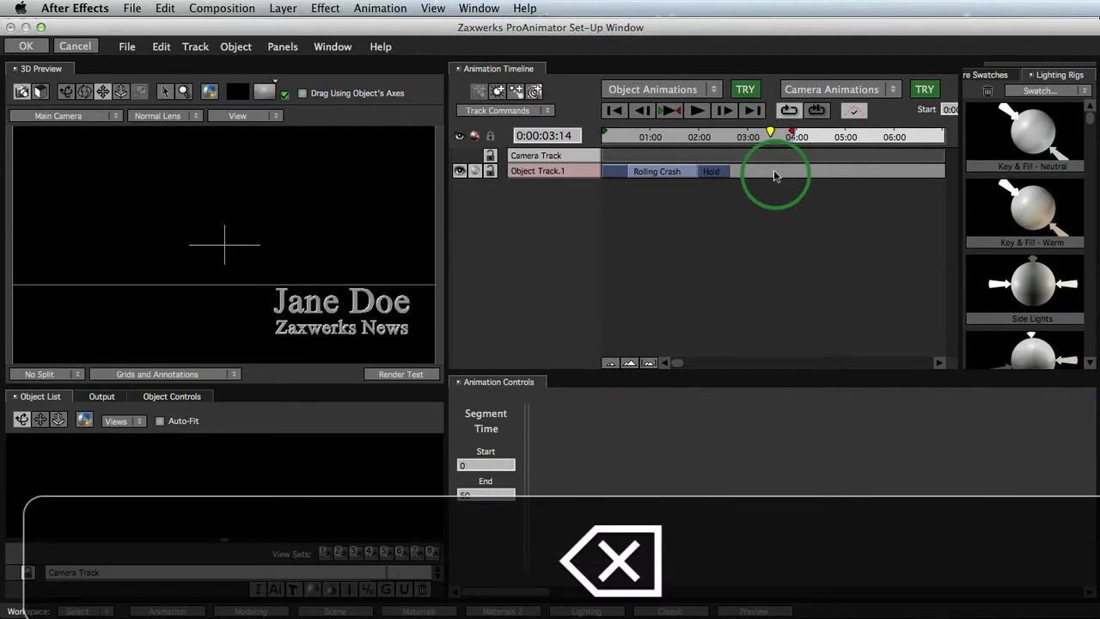
click(776, 176)
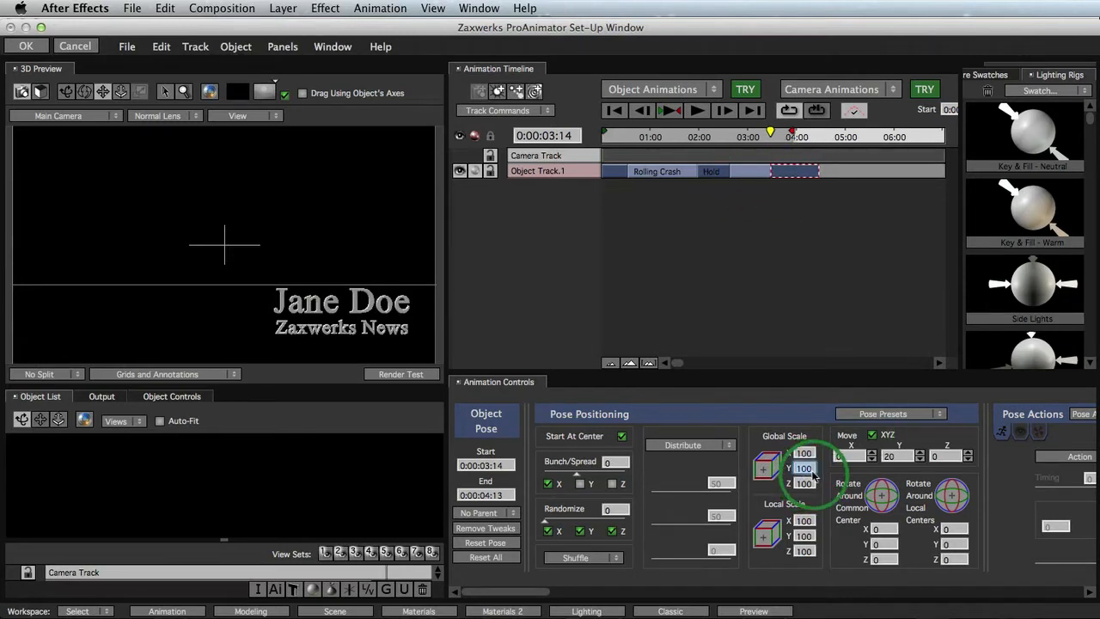
- Set the final pose's Global Scale Y to 0 and scrub through the transition to check the flattening
text(0)
key(Return)
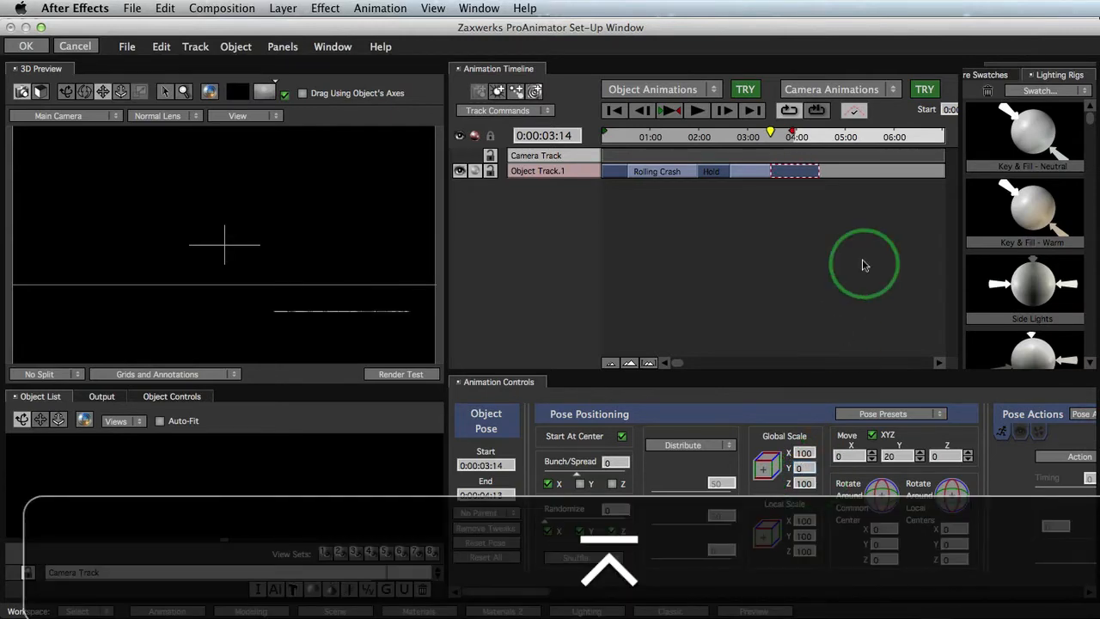
click(722, 140)
drag(722, 140, 779, 135)
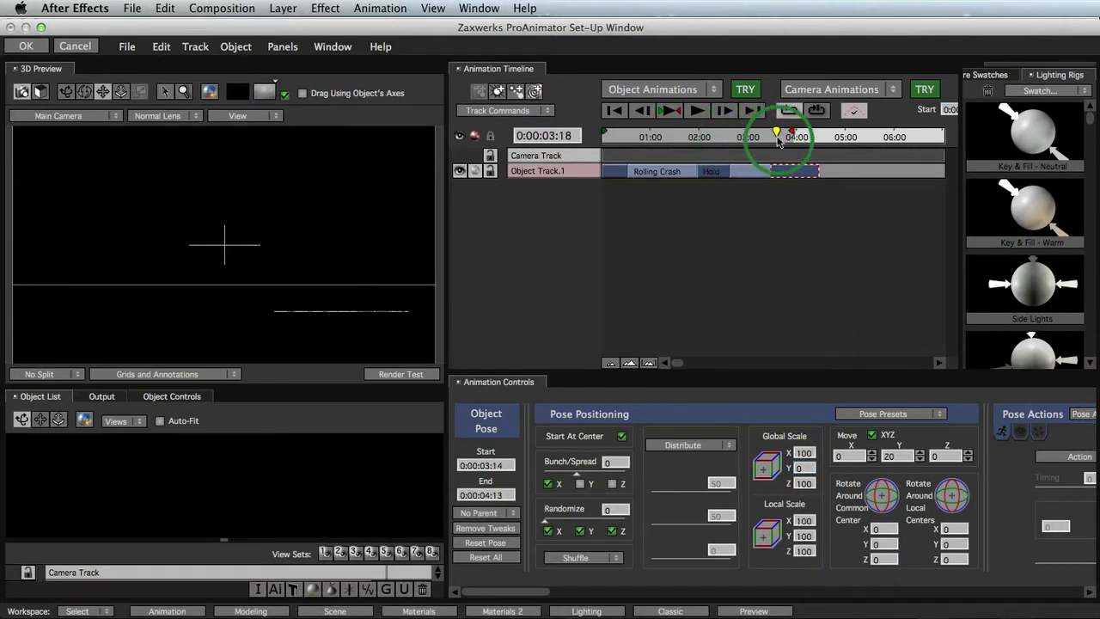
- Set the final pose's visibility action to Invisible and scrub into the pose to check it
click(1022, 434)
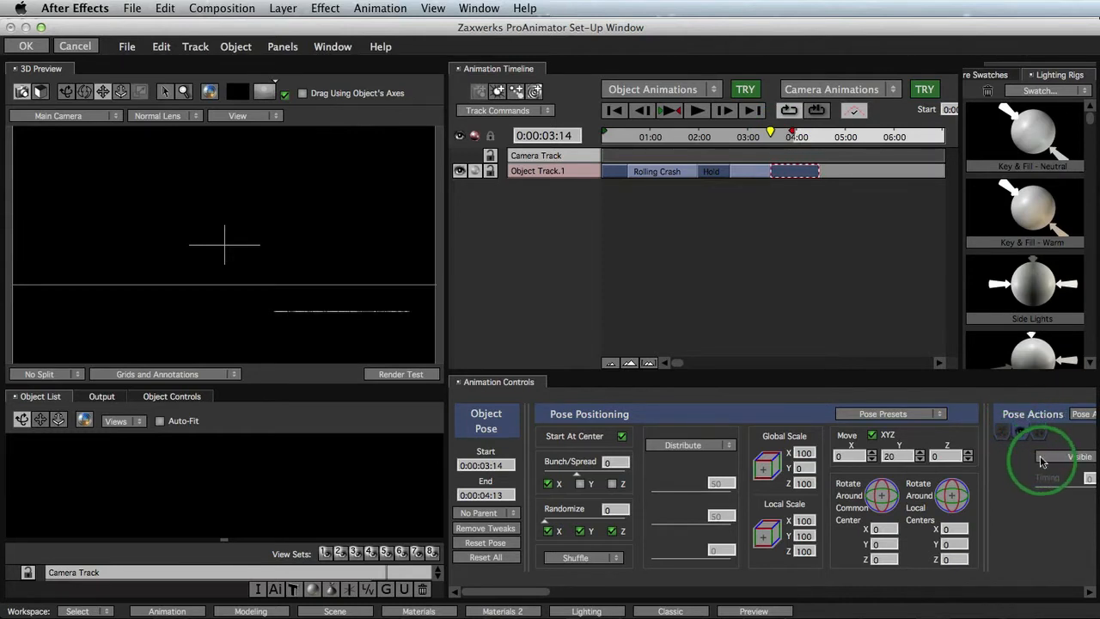
click(1051, 471)
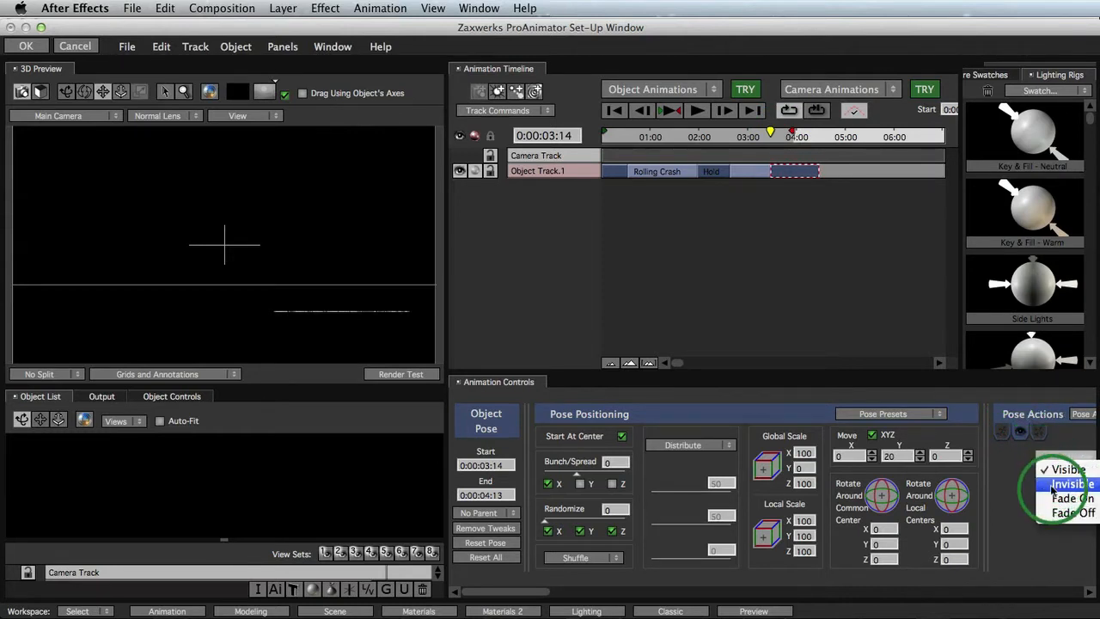
click(1054, 484)
mouse_move(770, 136)
mouse_down()
mouse_move(742, 137)
mouse_move(774, 136)
mouse_up()
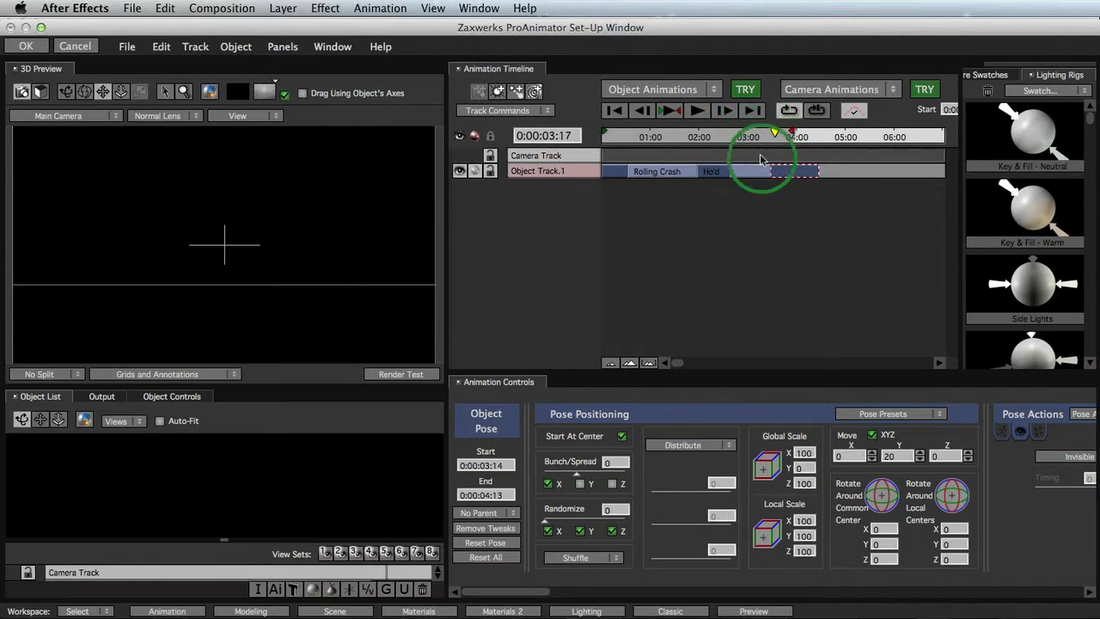
- Give the transition between the Hold pose and the final pose a Fade Off path action
click(754, 170)
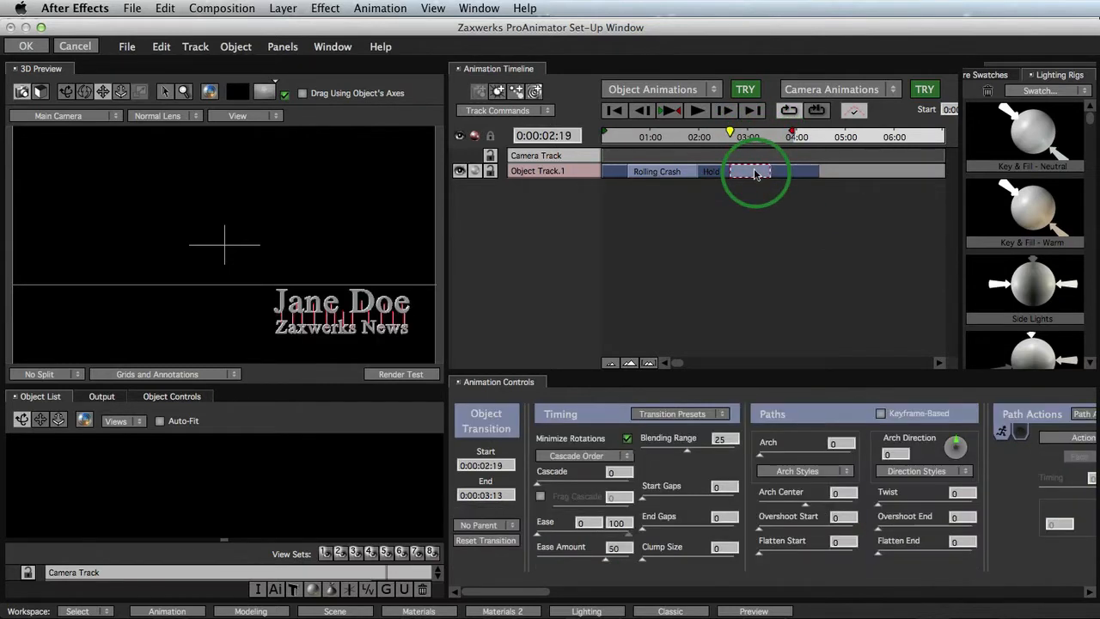
click(1051, 444)
click(1025, 443)
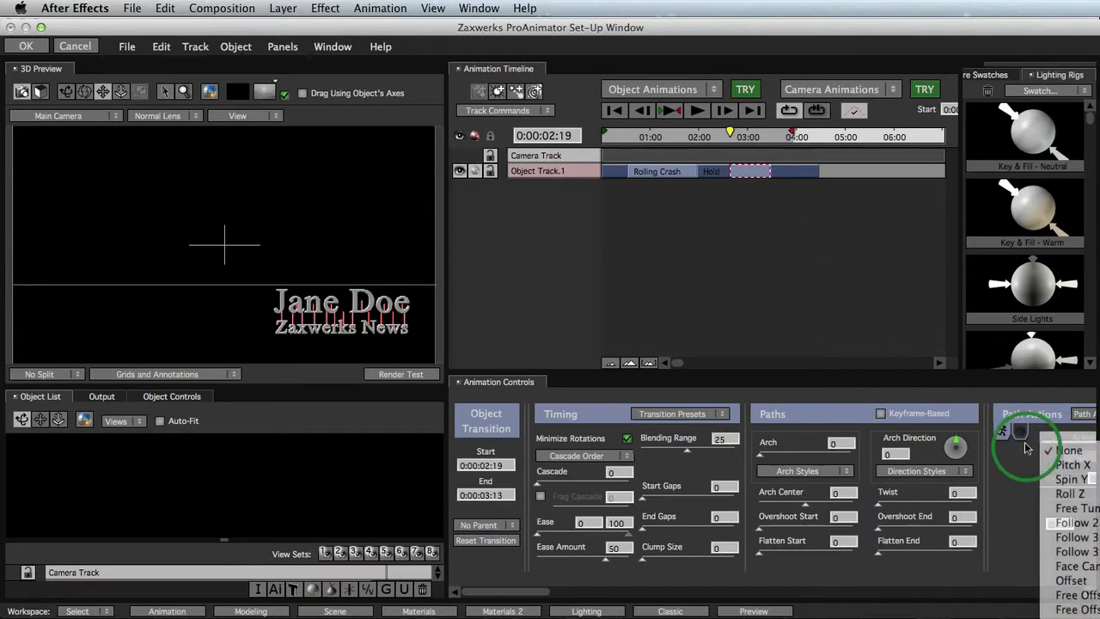
click(1018, 435)
click(1045, 458)
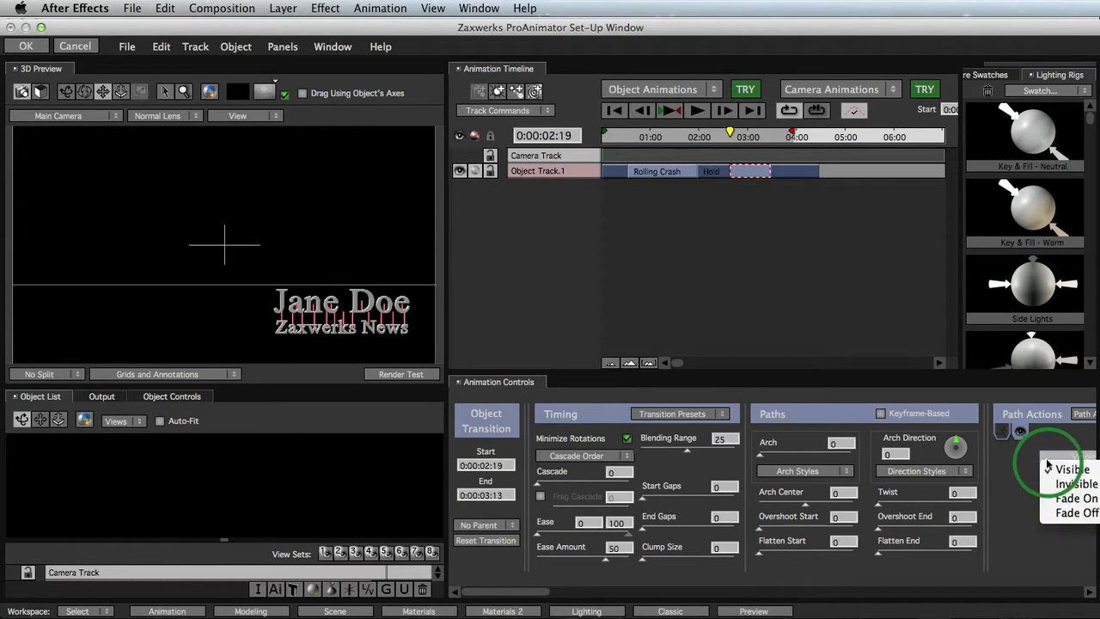
click(1056, 513)
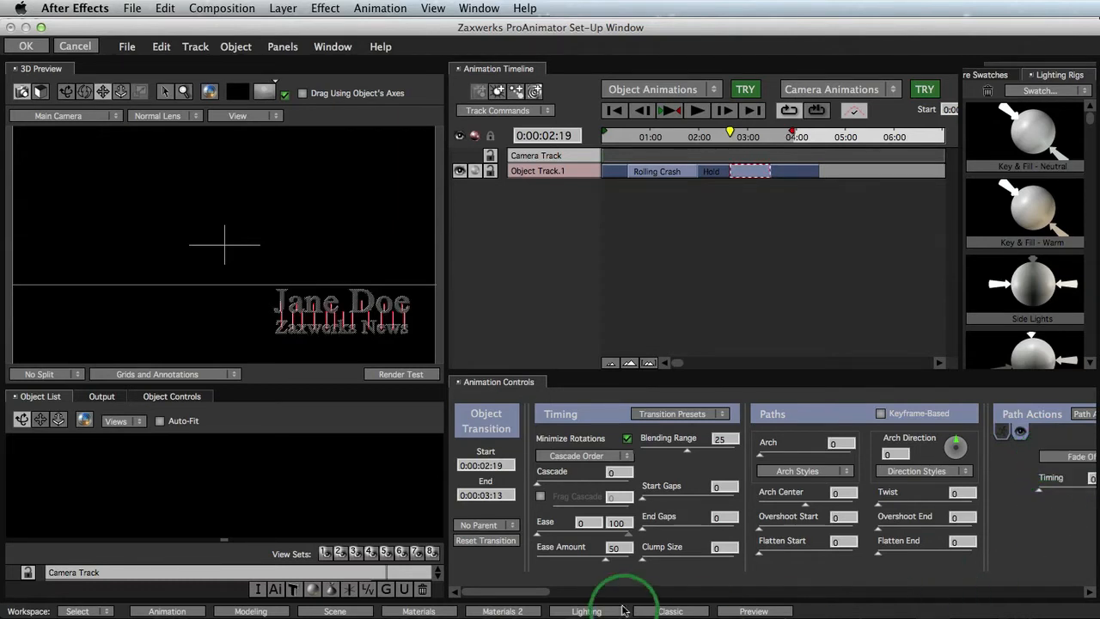
- Set the Fade Off timing to run from 74 to 100 and scrub back through the entrance animation
drag(528, 593, 940, 591)
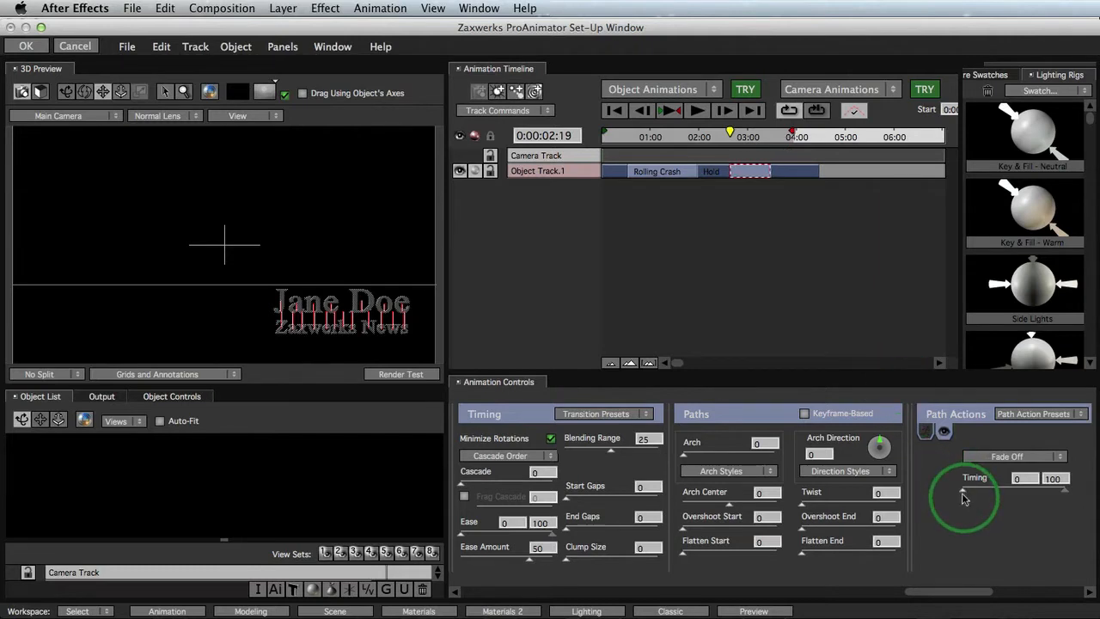
drag(963, 497, 1039, 489)
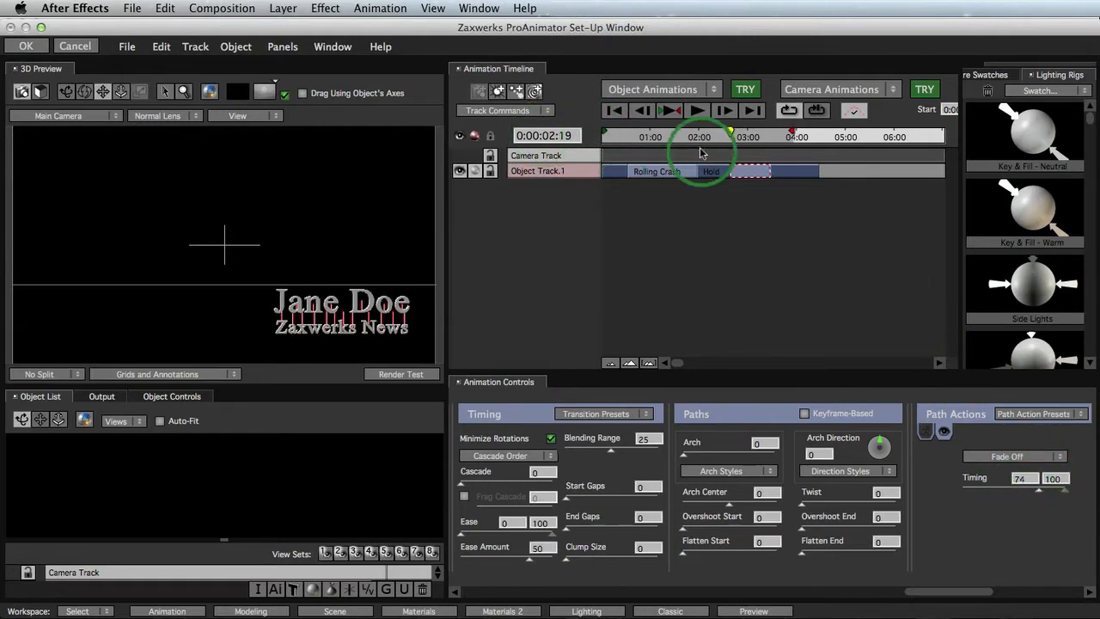
drag(730, 132, 671, 142)
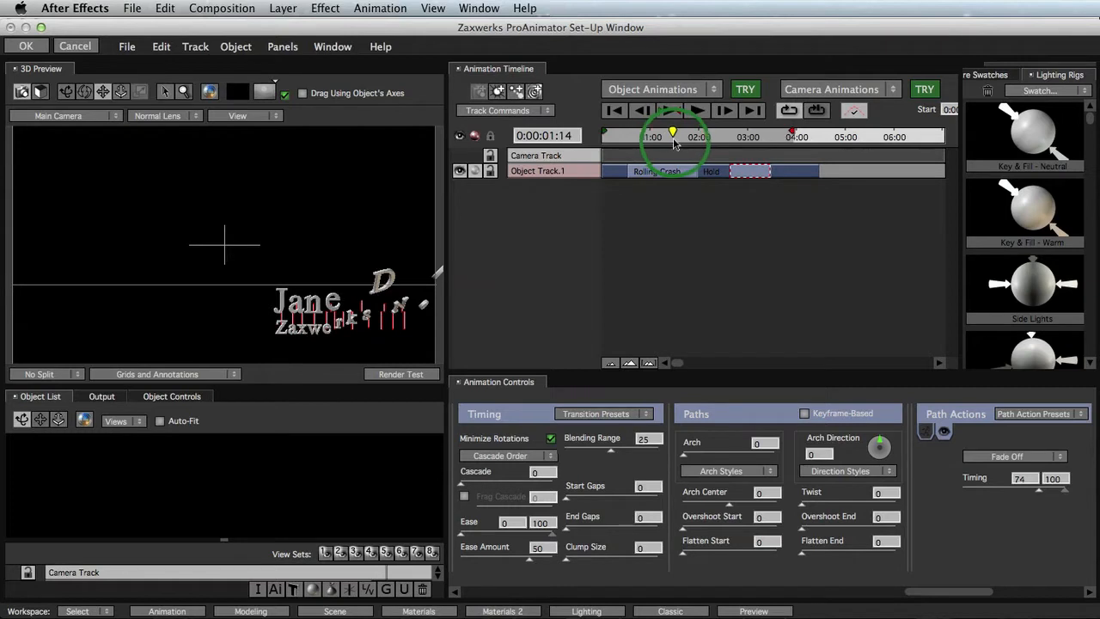
drag(675, 144, 712, 146)
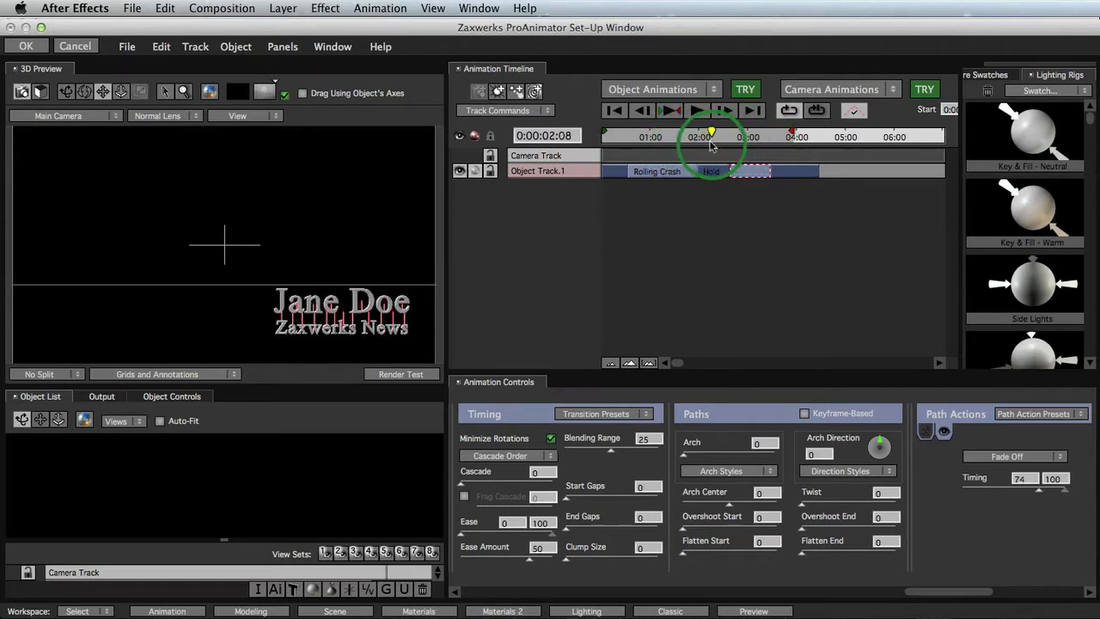
- Lower the text in the Hold pose by setting its Move Y value to 0
click(710, 172)
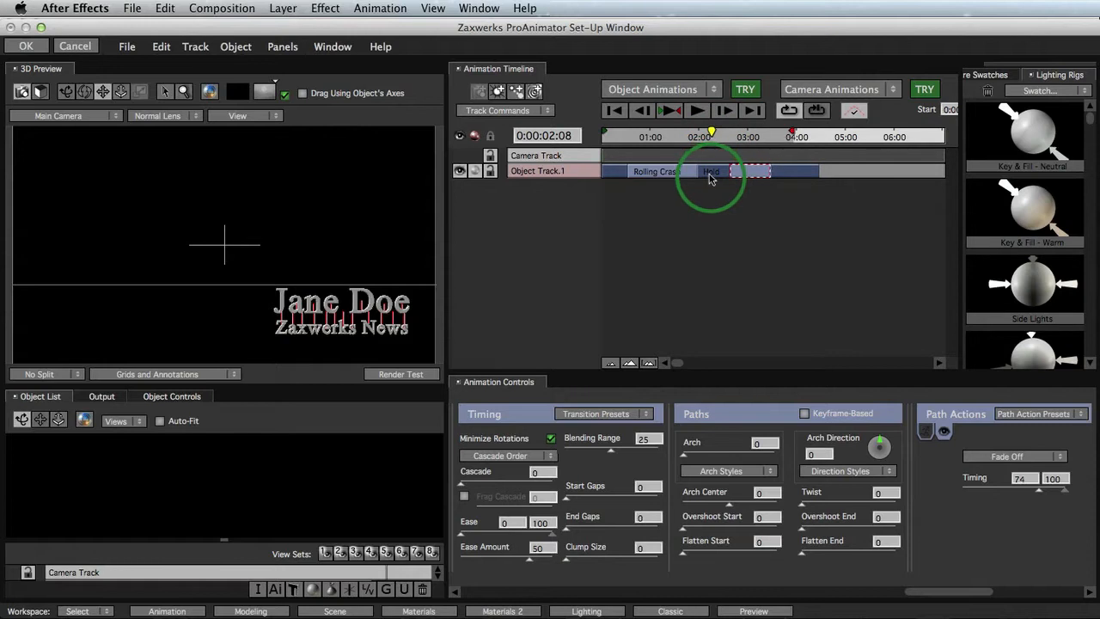
click(711, 174)
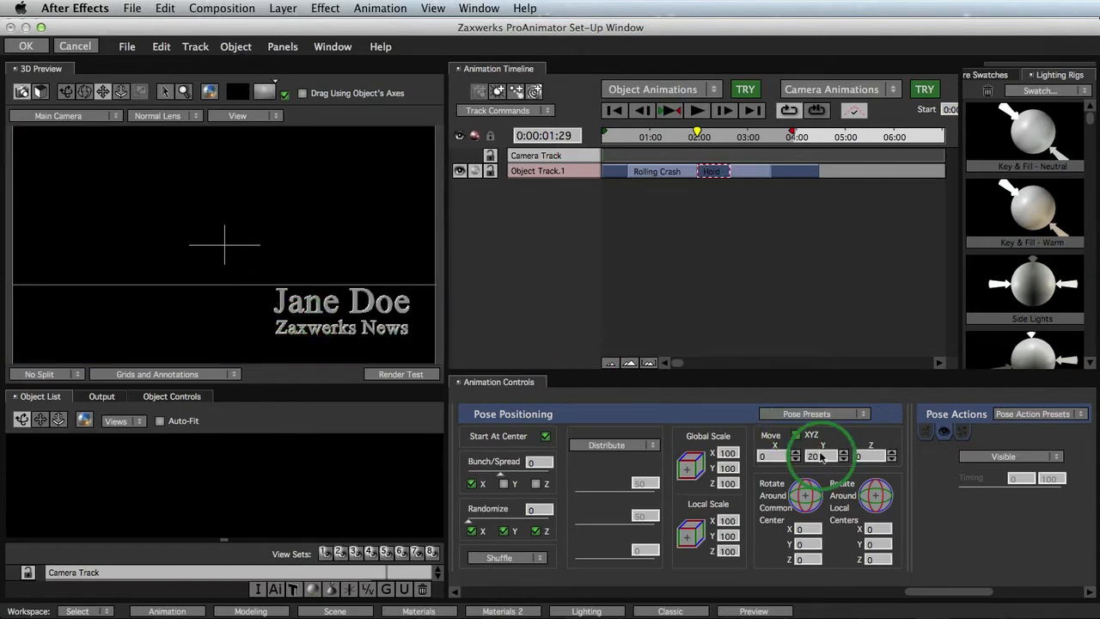
mouse_move(821, 458)
mouse_down()
mouse_move(714, 452)
mouse_move(811, 451)
mouse_up()
key(super+z)
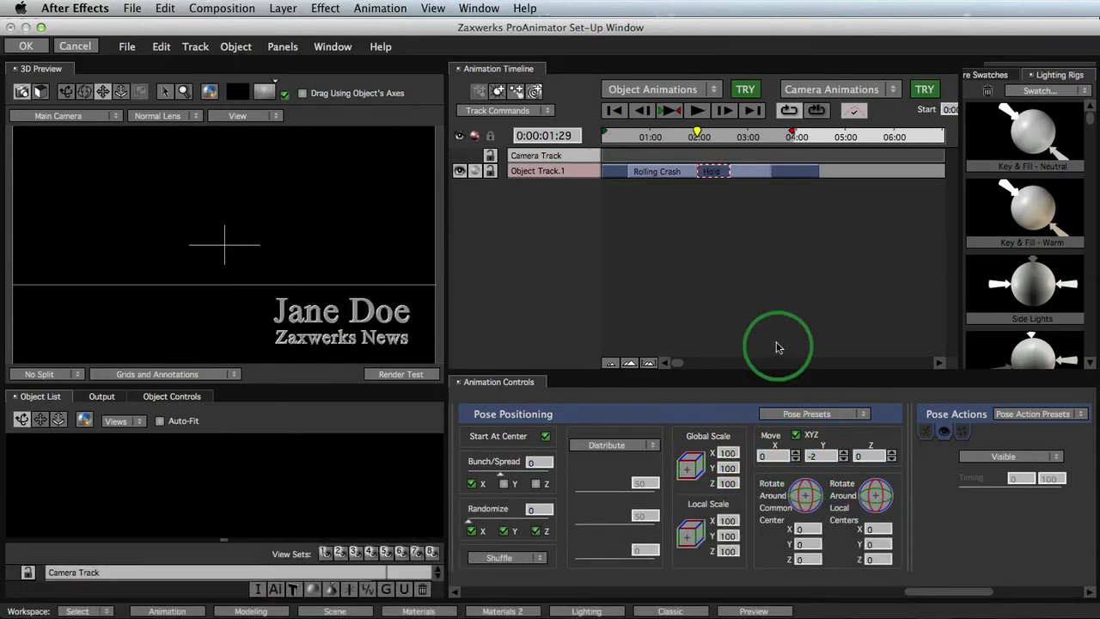
drag(826, 460, 829, 460)
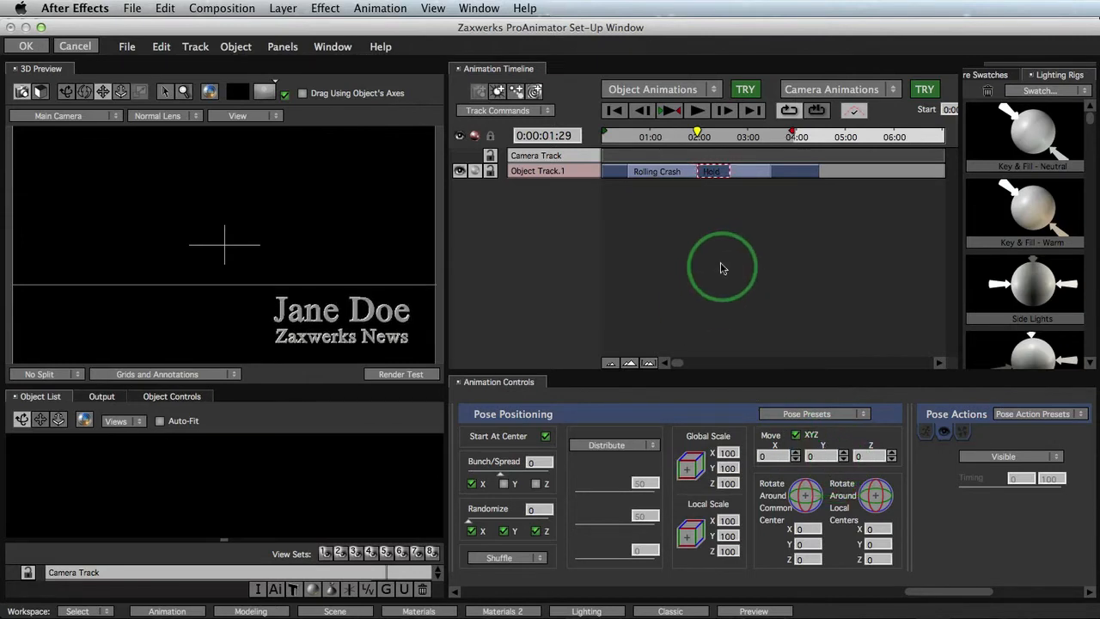
- Shift the exit transition and final pose together about one second later to lengthen the Hold pose, and scrub through the hold
click(783, 176)
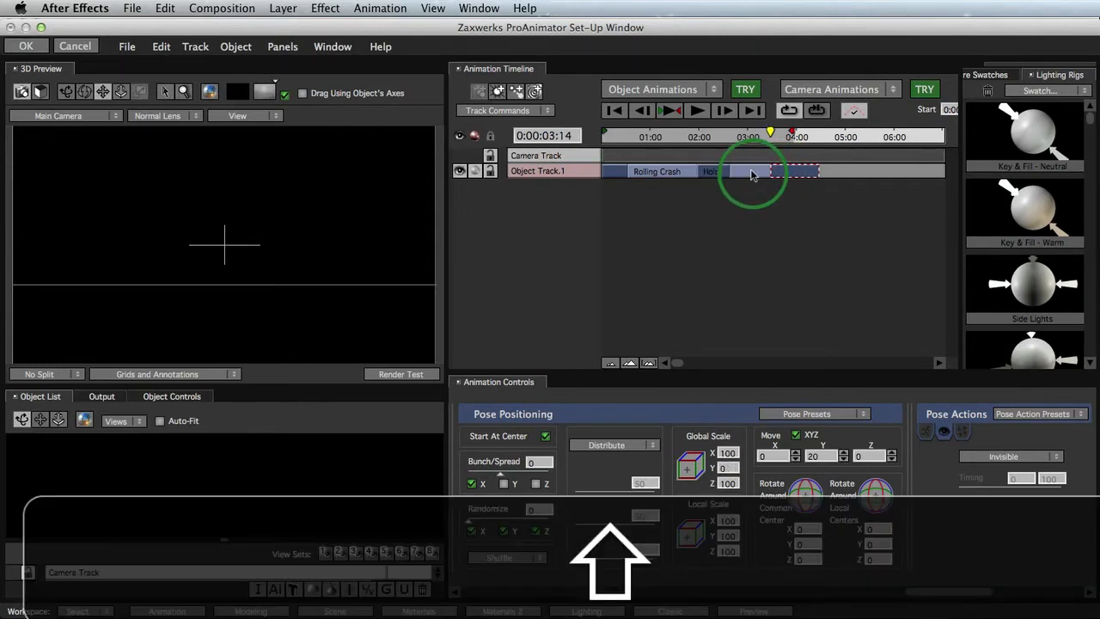
mouse_move(754, 176)
mouse_down()
mouse_move(847, 174)
mouse_move(705, 174)
mouse_move(771, 178)
mouse_up()
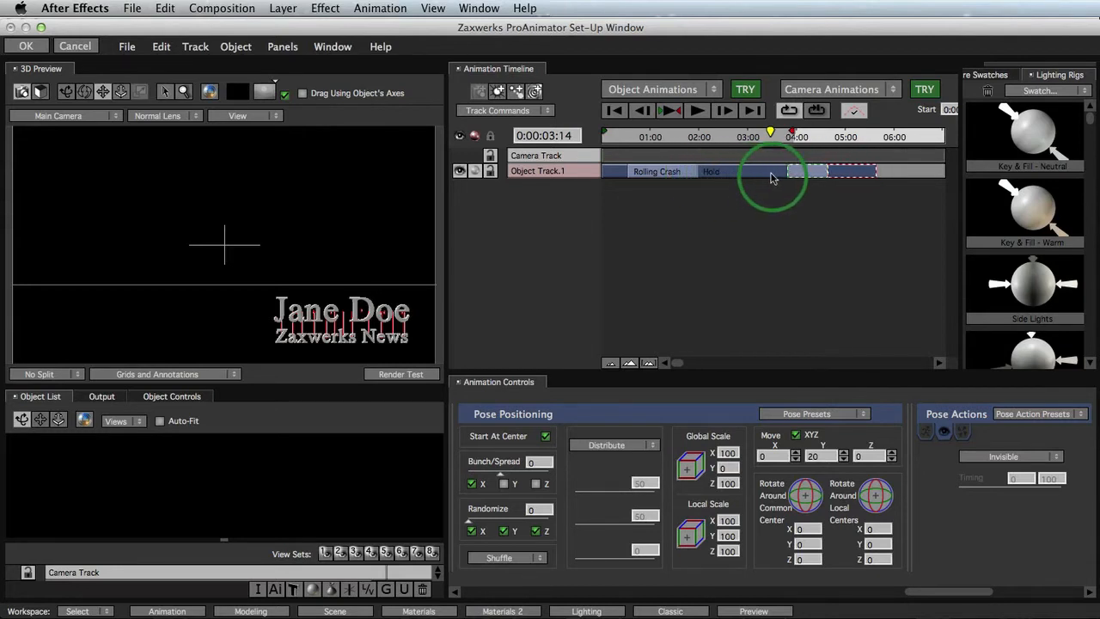
mouse_move(744, 139)
mouse_down()
mouse_move(627, 135)
mouse_move(826, 143)
mouse_move(703, 147)
mouse_up()
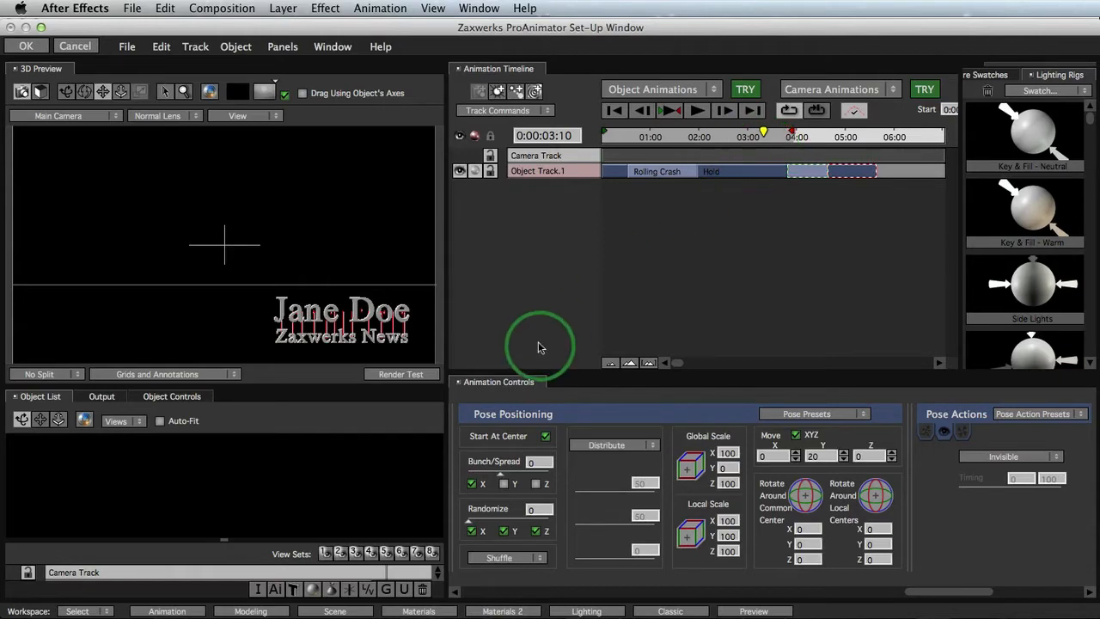
- Switch to the Modeling workspace, select TextBlock.1 and look through its outer bevel presets without changing the bevel
click(258, 612)
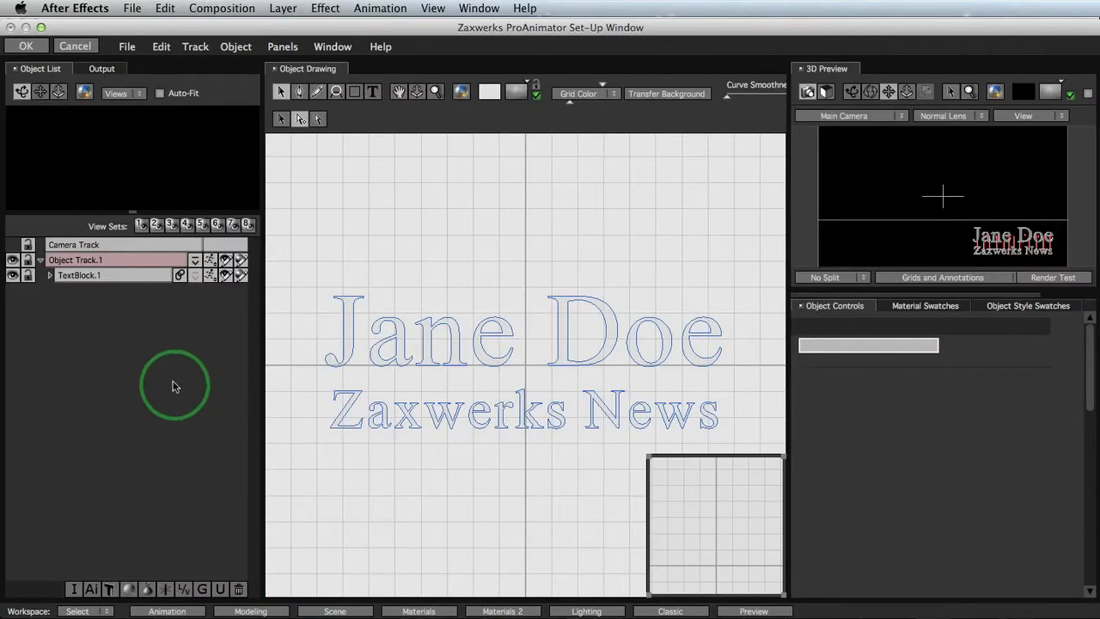
click(122, 276)
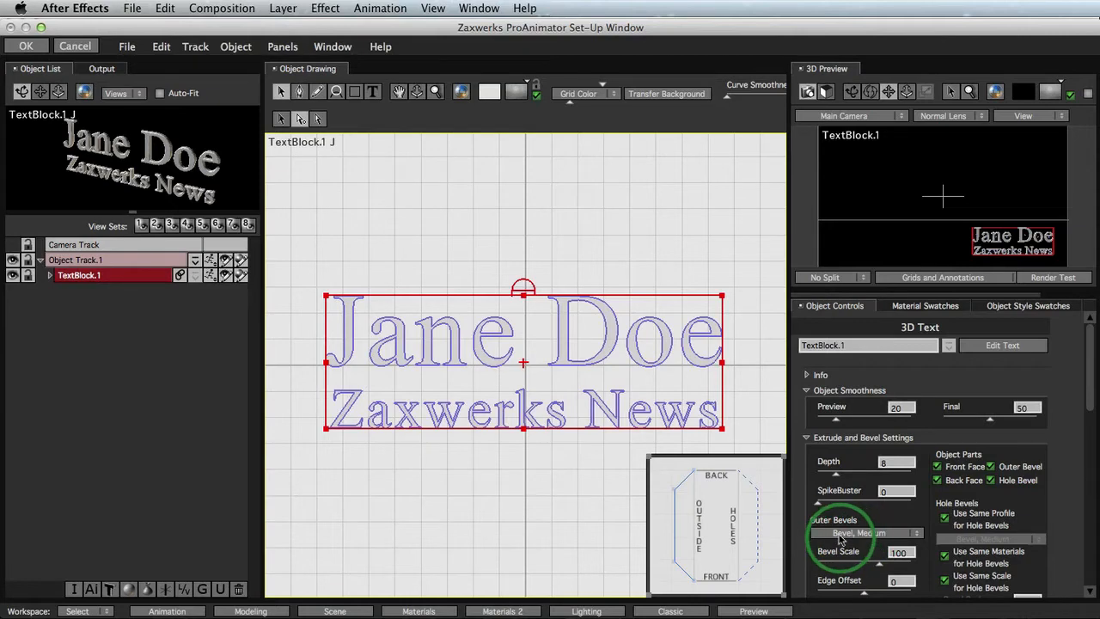
click(843, 534)
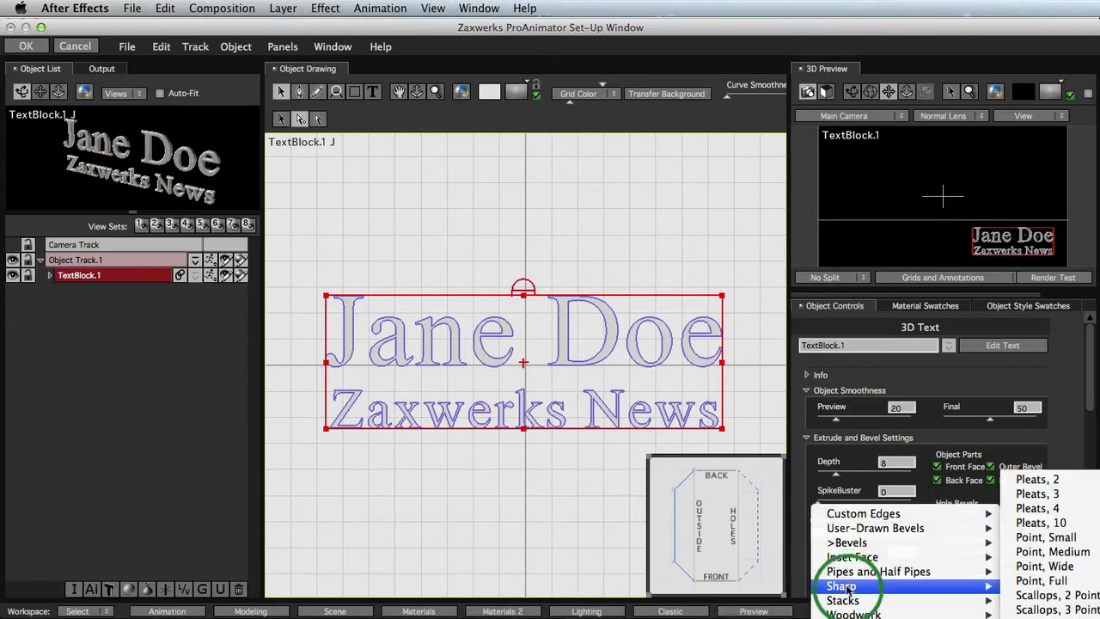
mouse_move(849, 578)
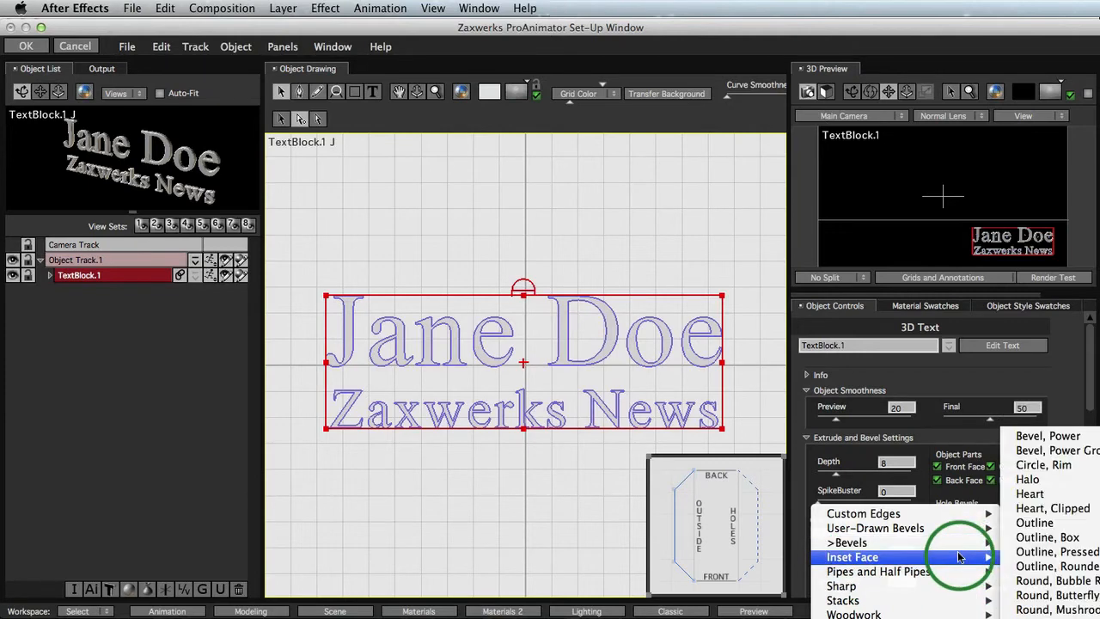
mouse_move(960, 546)
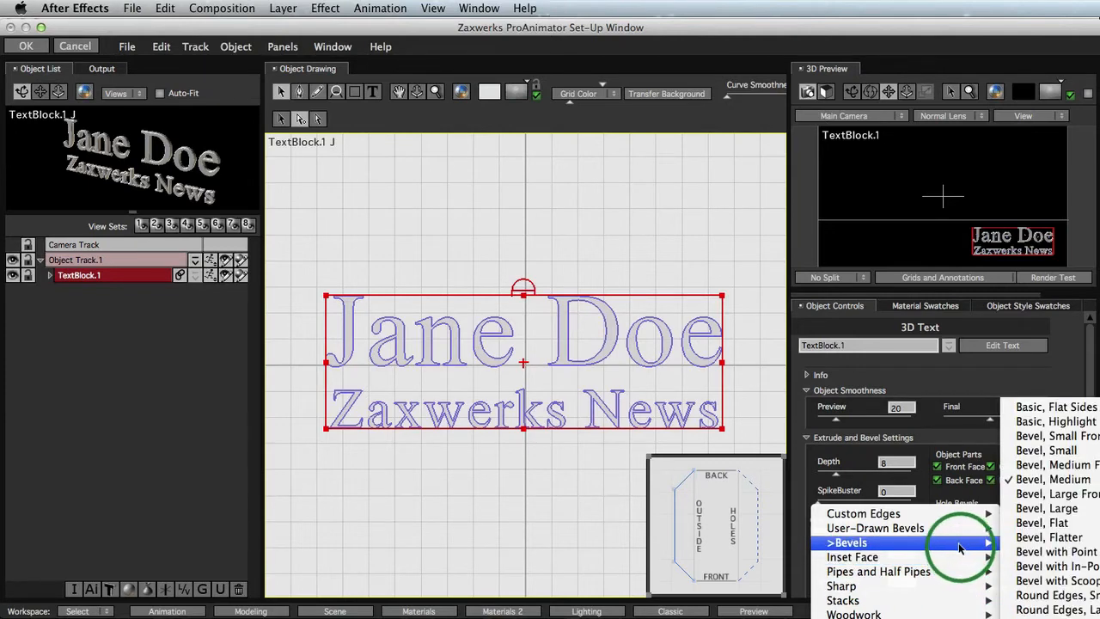
click(956, 550)
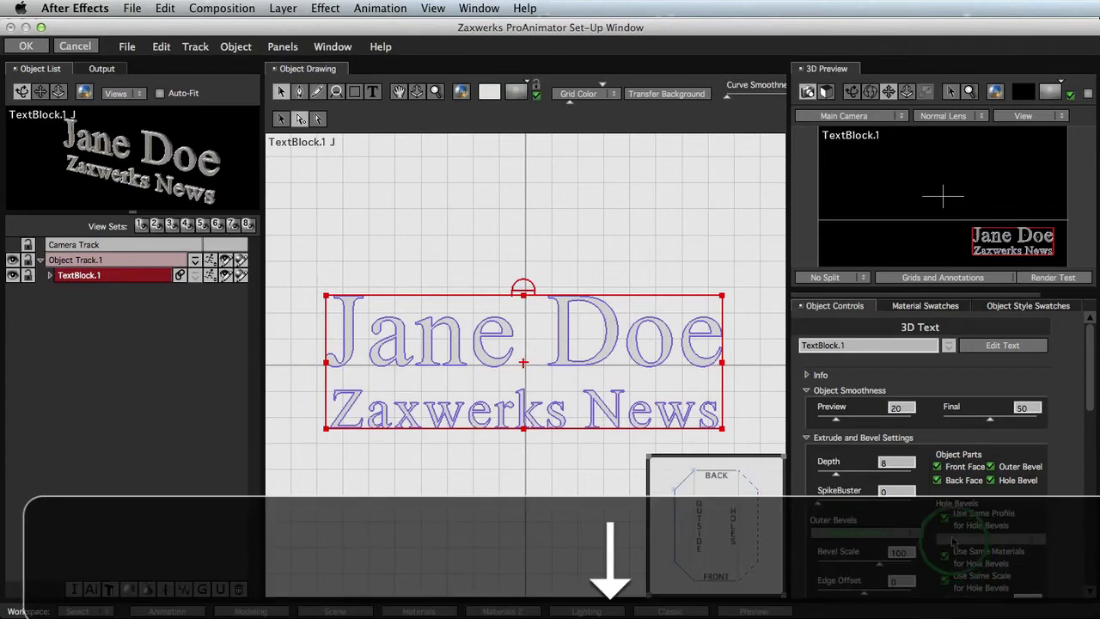
- Switch the 3D preview to User Camera 1 and frame a close, angled view of the letters' bevelled edges
click(856, 116)
click(866, 144)
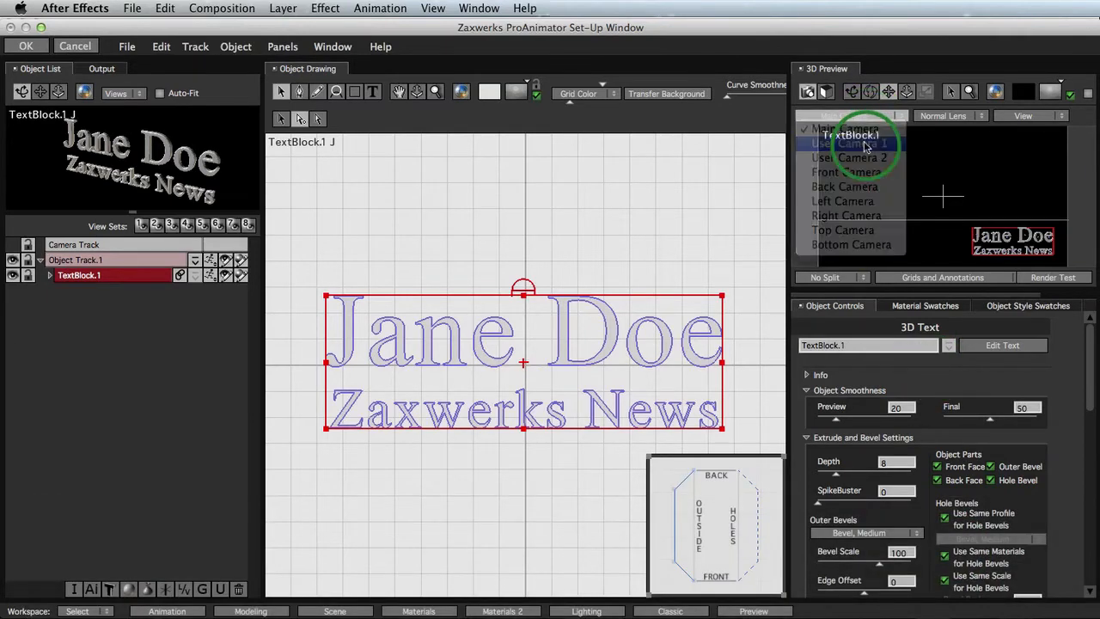
click(851, 92)
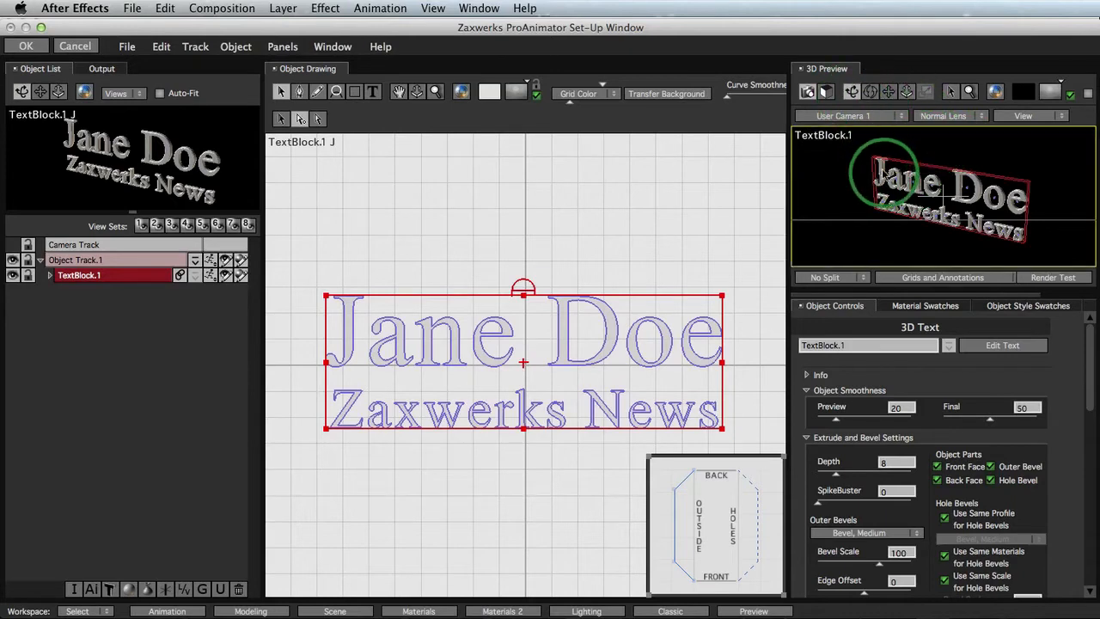
drag(884, 173, 1016, 171)
click(907, 92)
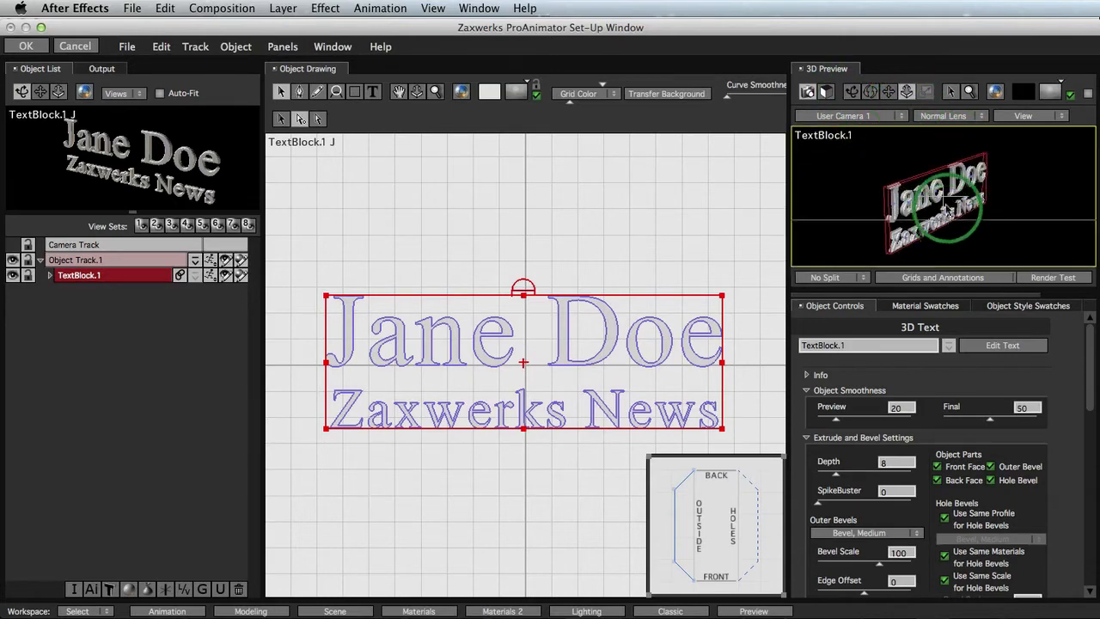
drag(947, 207, 944, 97)
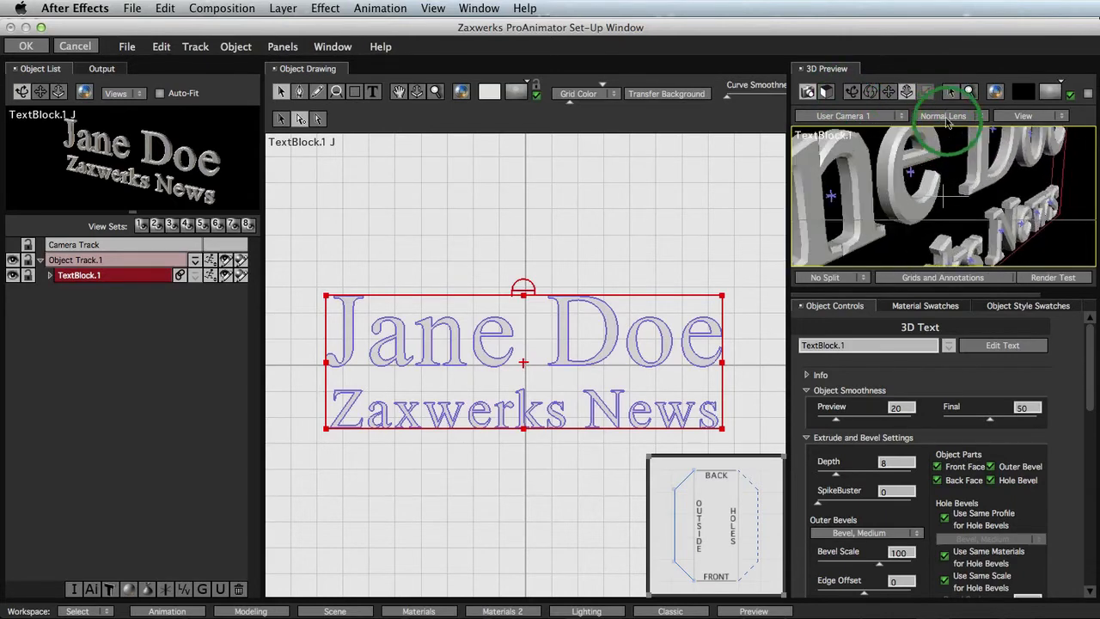
click(888, 92)
drag(933, 194, 923, 223)
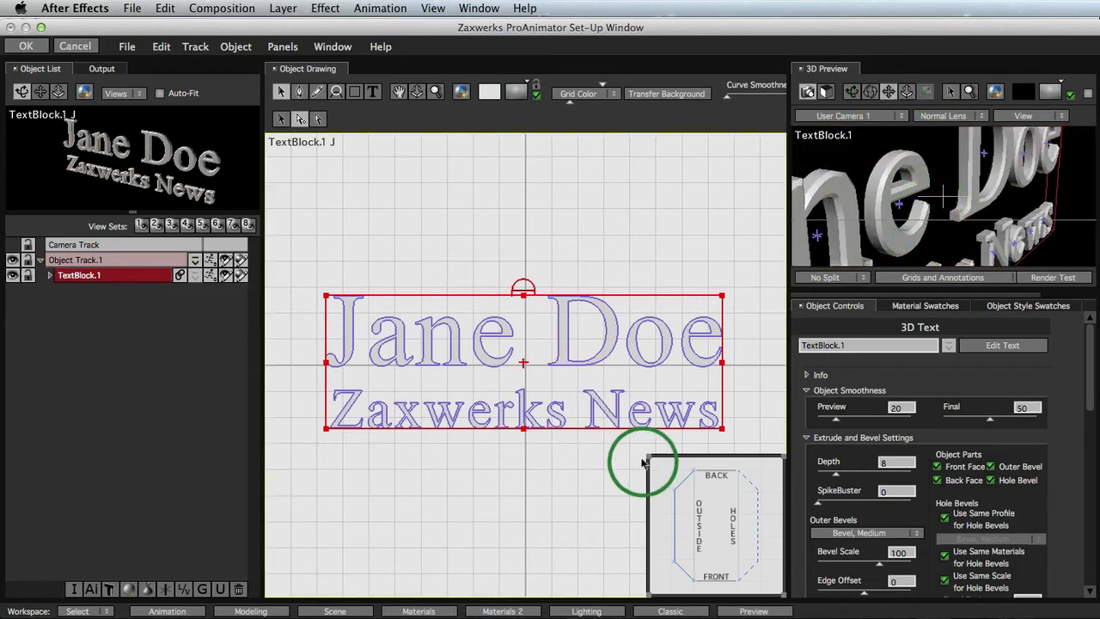
- Enlarge the bevel profile inset and set the text's outer bevel to Bevel, Large Front
mouse_move(643, 463)
mouse_down()
mouse_move(650, 455)
mouse_move(447, 253)
mouse_up()
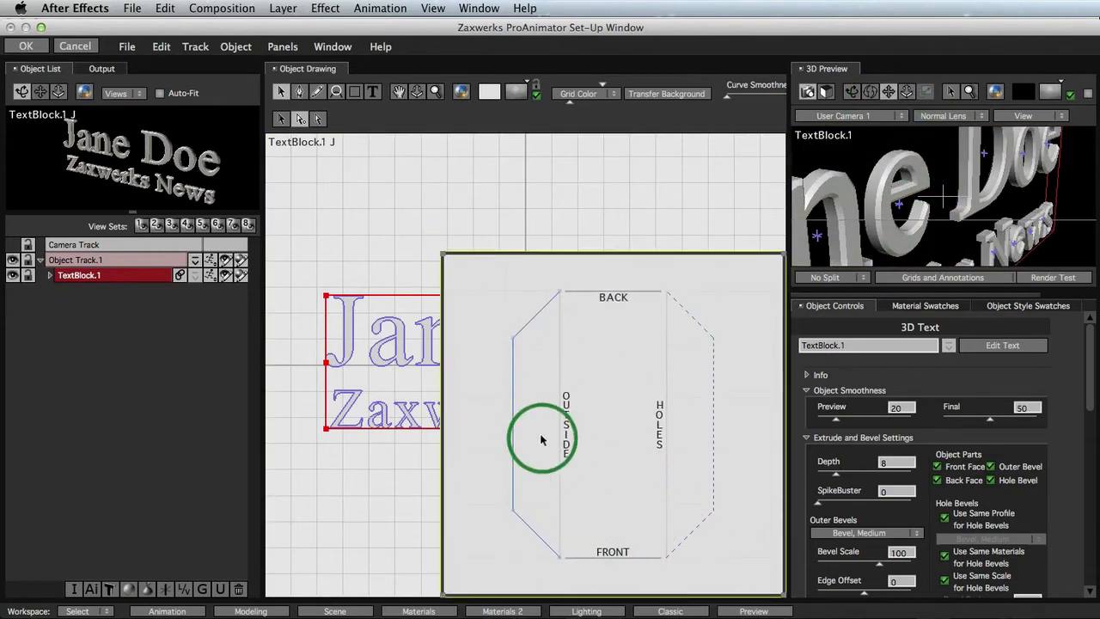
click(964, 232)
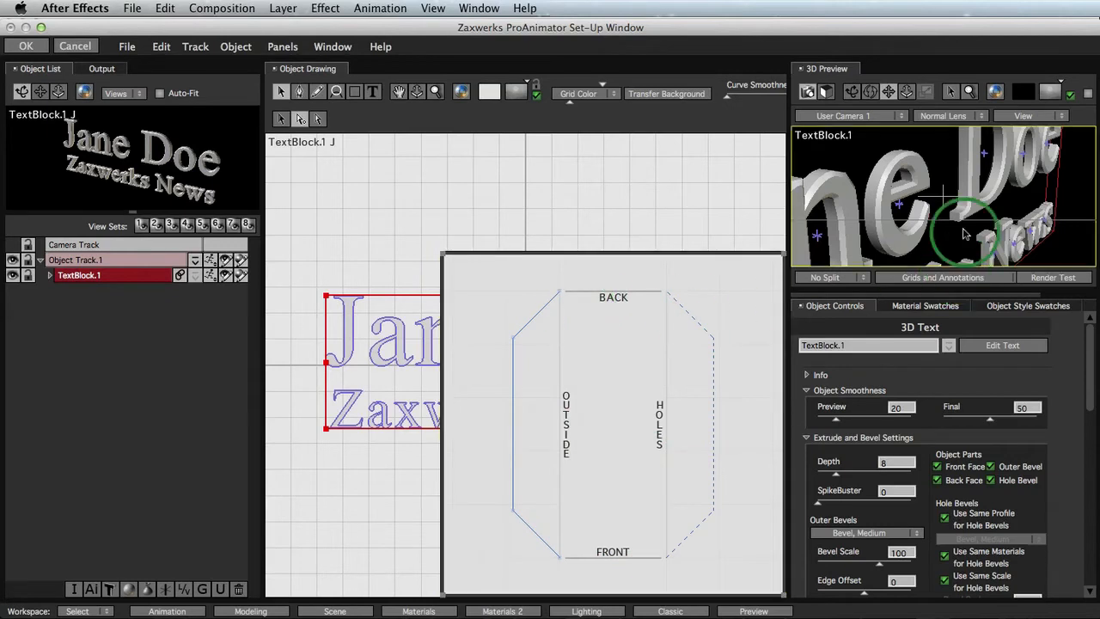
drag(965, 232, 821, 213)
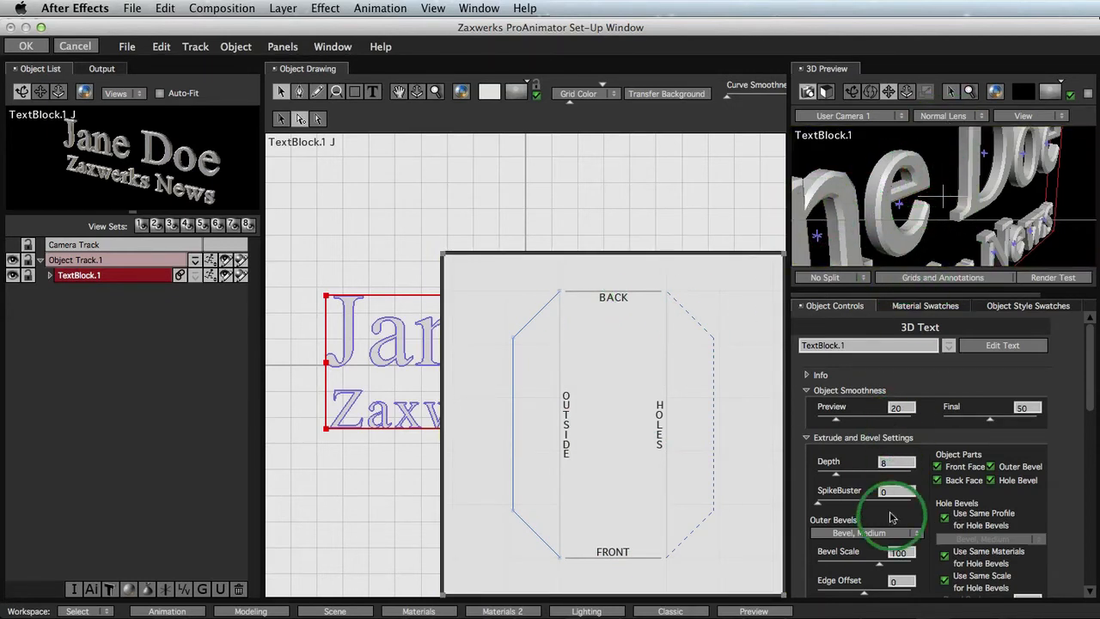
drag(860, 539, 1059, 495)
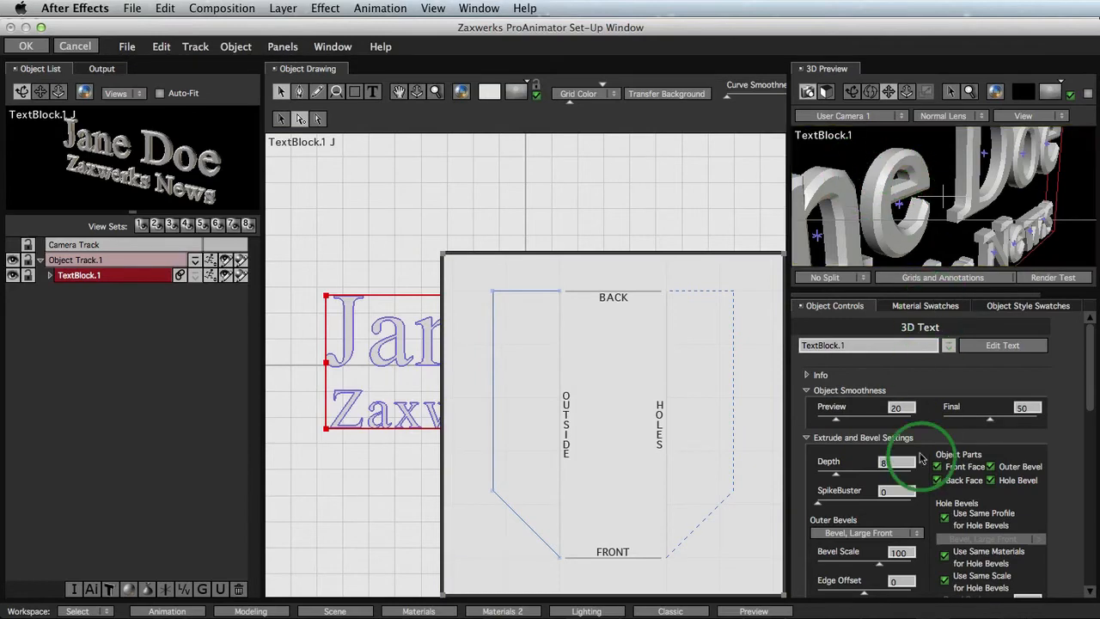
- Step through the outer bevel presets on the text and choose Round Edges, Small
click(894, 534)
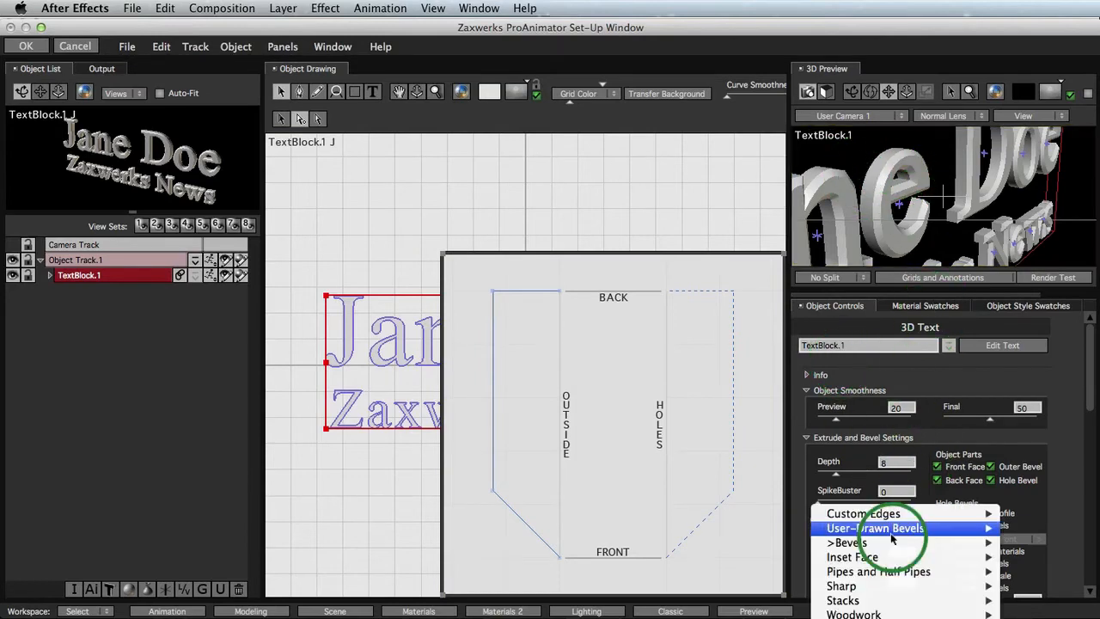
click(889, 551)
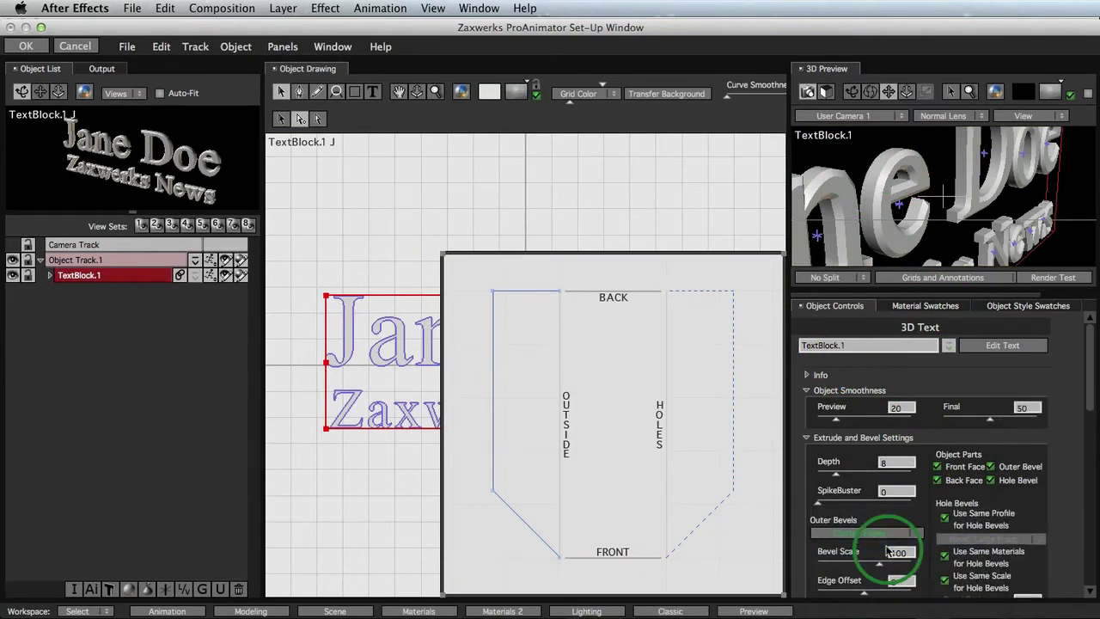
key(Down)
key(Down)
key(Down)
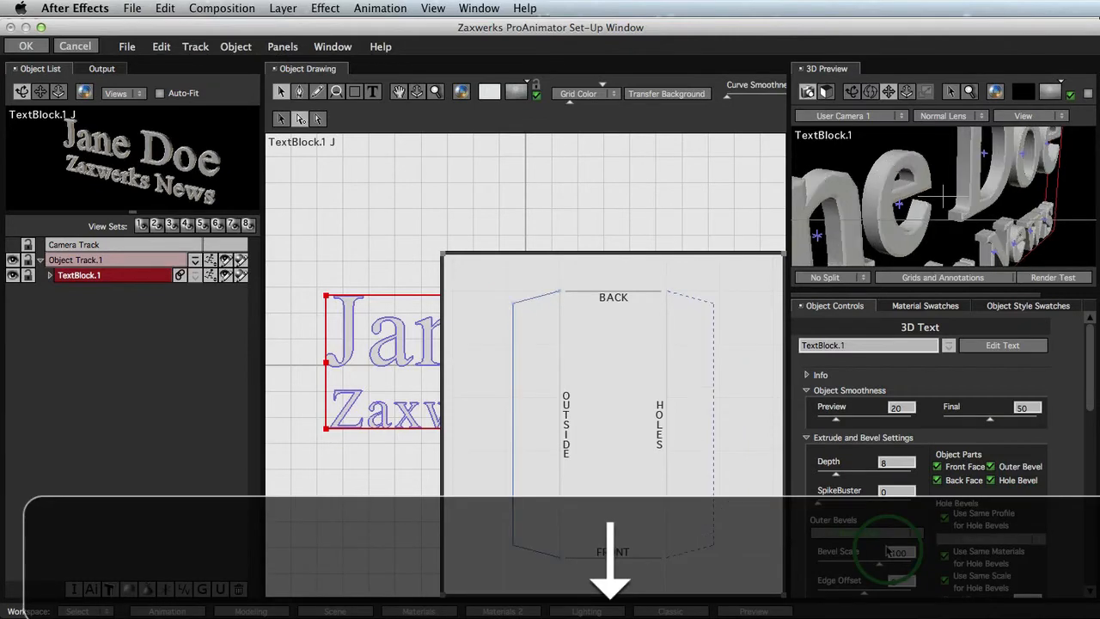
key(Down)
key(Down)
key(Down)
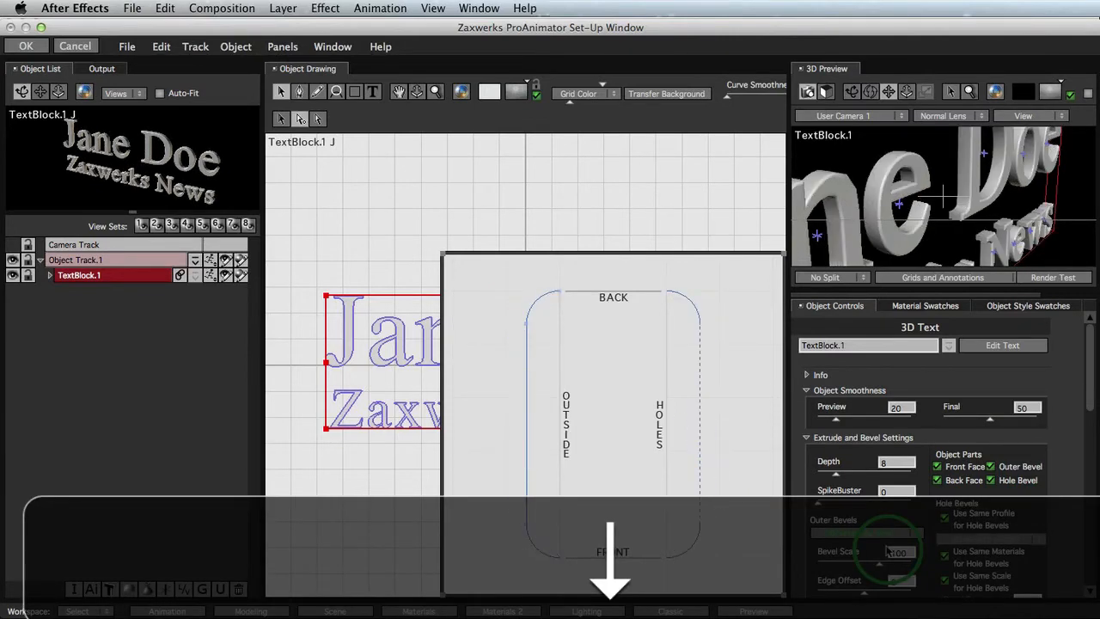
key(Up)
key(Down)
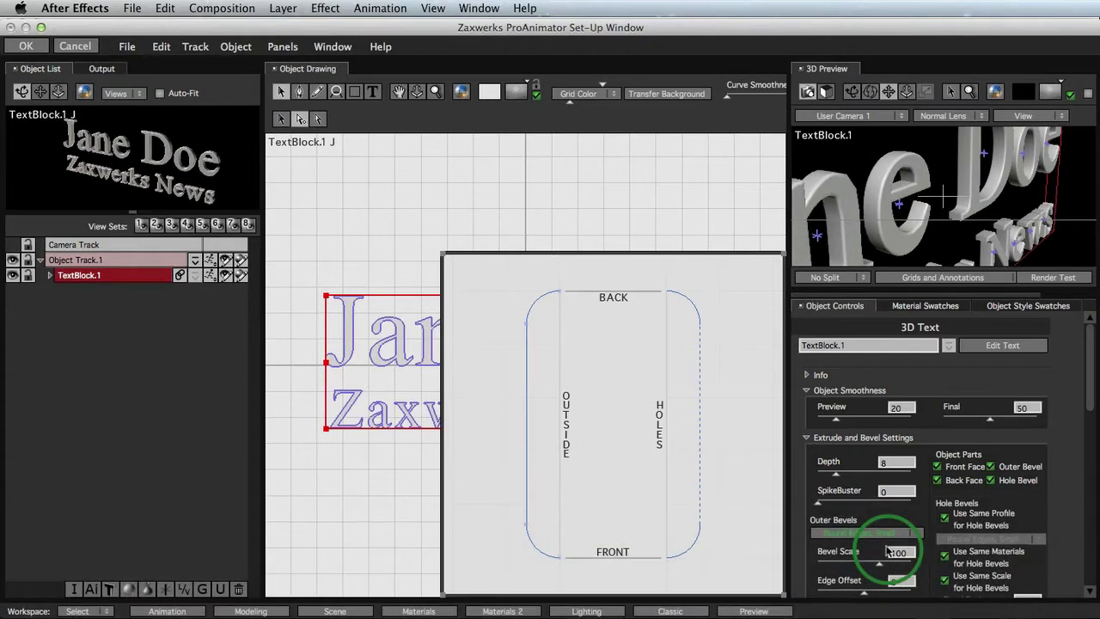
key(Down)
key(Up)
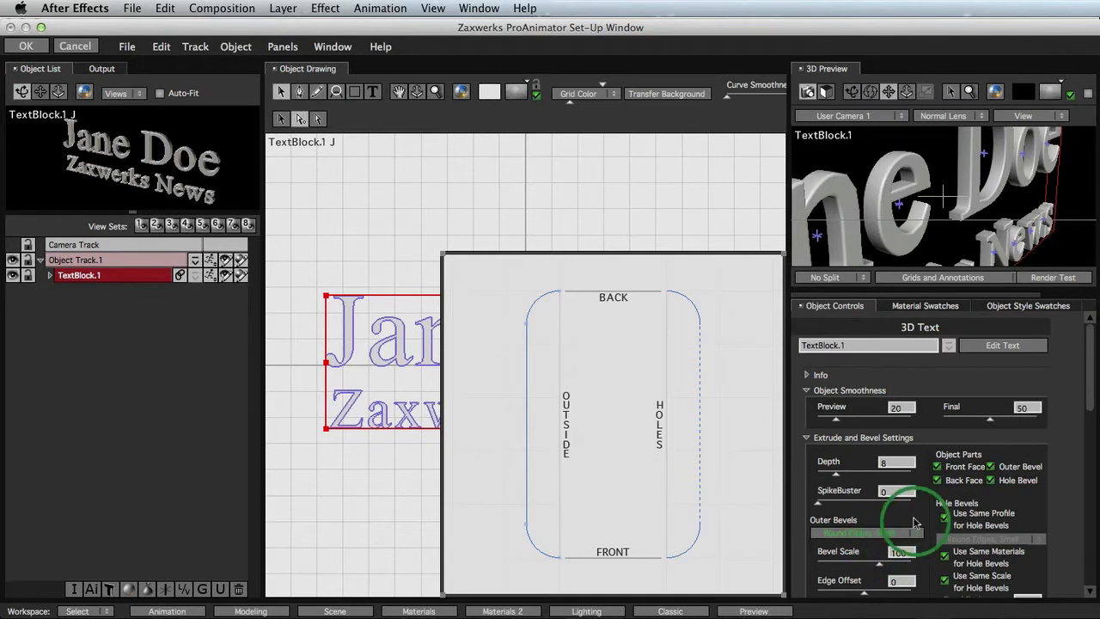
- Set the text's extrusion depth to about 31.72 and its bevel scale to about 54
drag(836, 478, 877, 506)
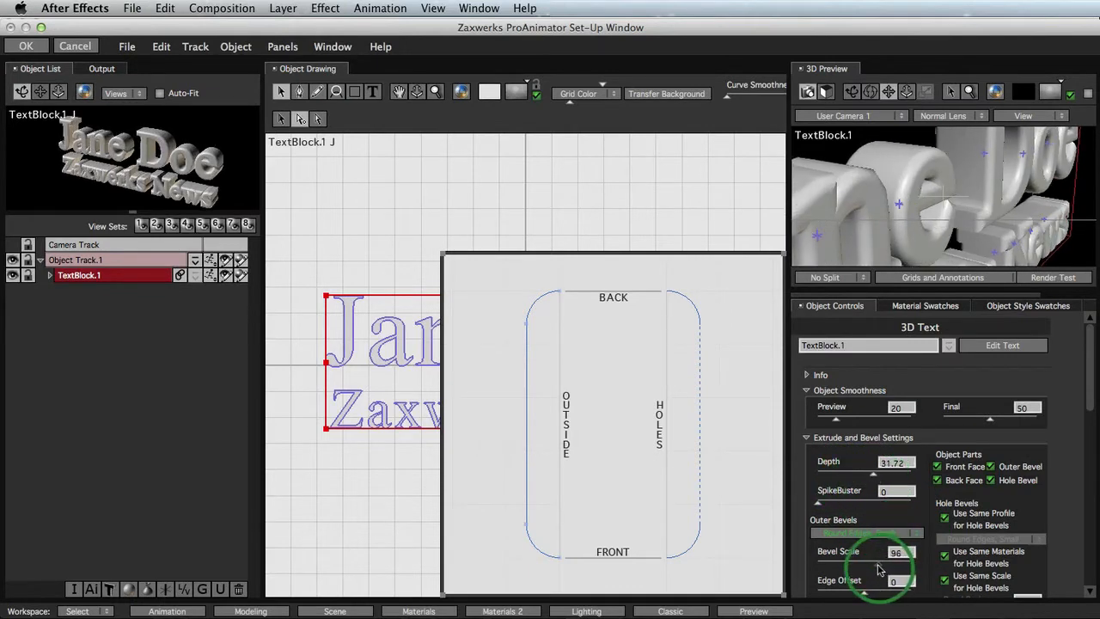
mouse_move(880, 569)
mouse_down()
mouse_move(854, 571)
mouse_move(869, 571)
mouse_up()
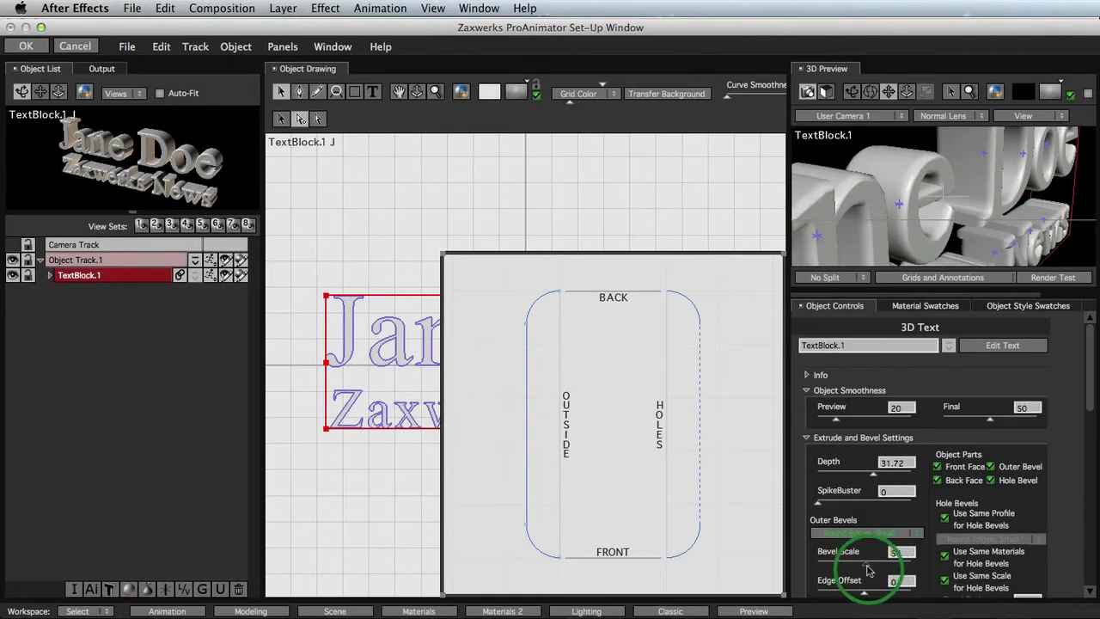
drag(1037, 214, 946, 197)
click(852, 92)
drag(879, 174, 885, 185)
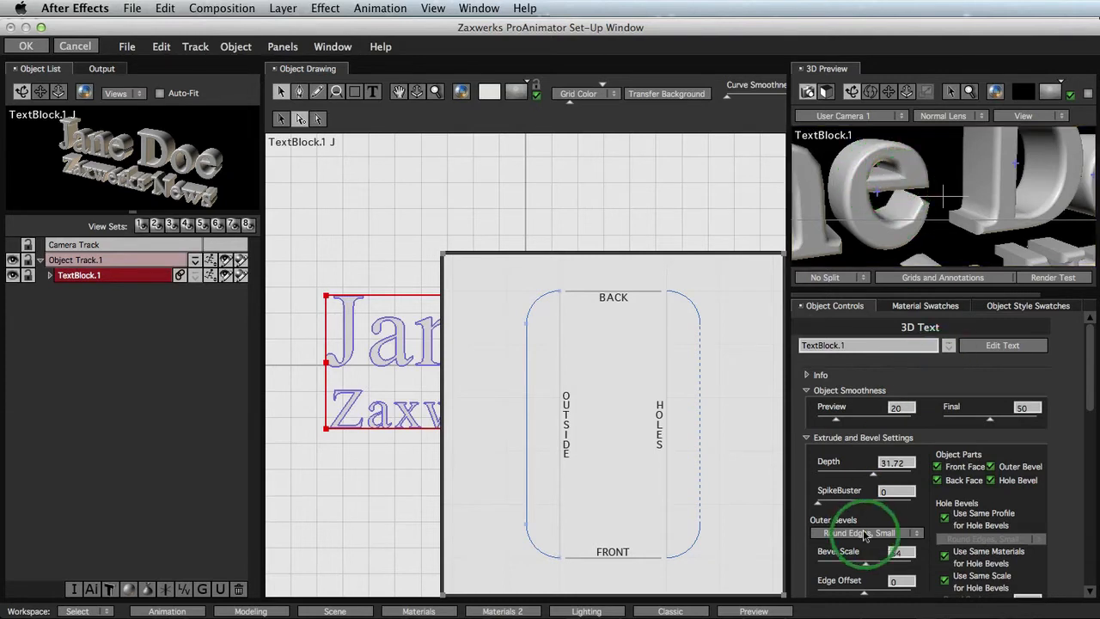
- Try a bevel scale of about 126 on the text and undo it
drag(865, 566, 890, 569)
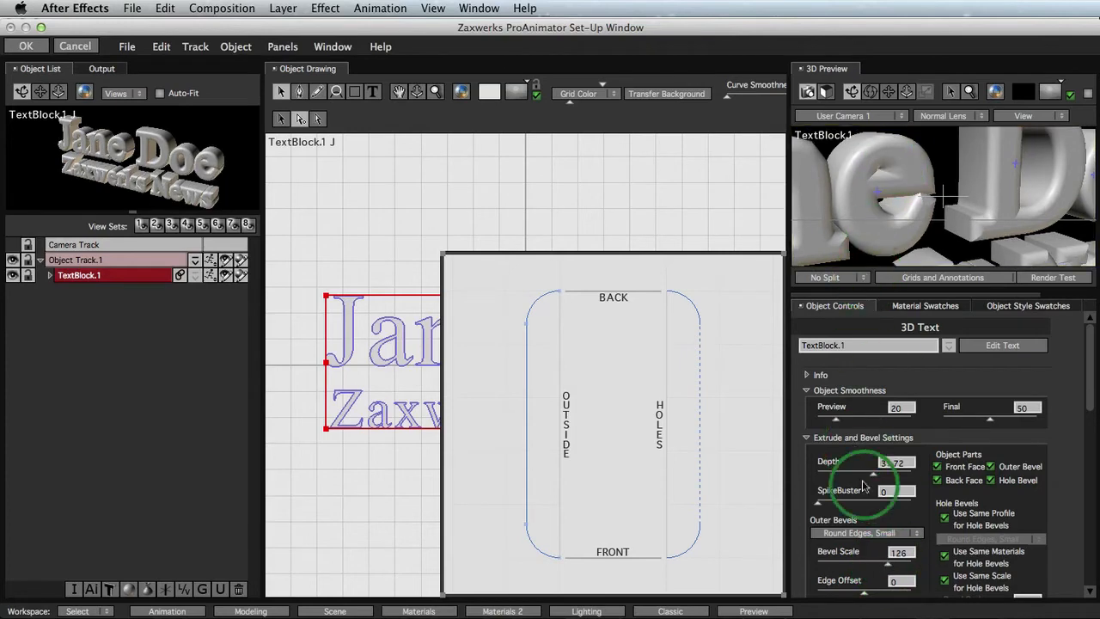
key(super+z)
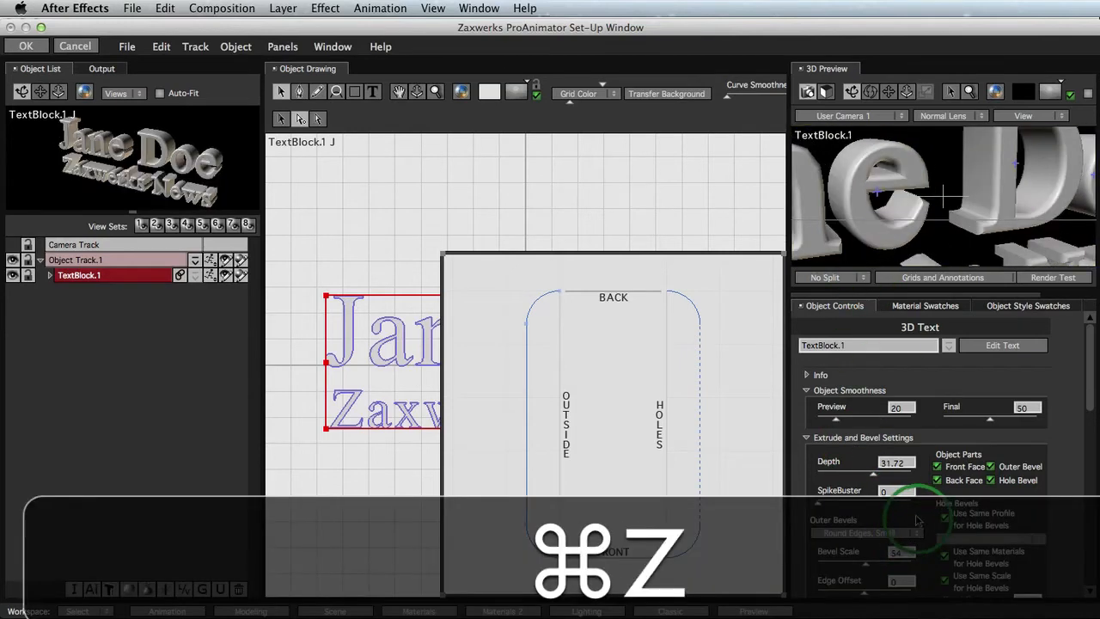
drag(920, 220, 1025, 226)
- Switch to the Materials workspace and apply the rough black material swatch to the whole text
key(space)
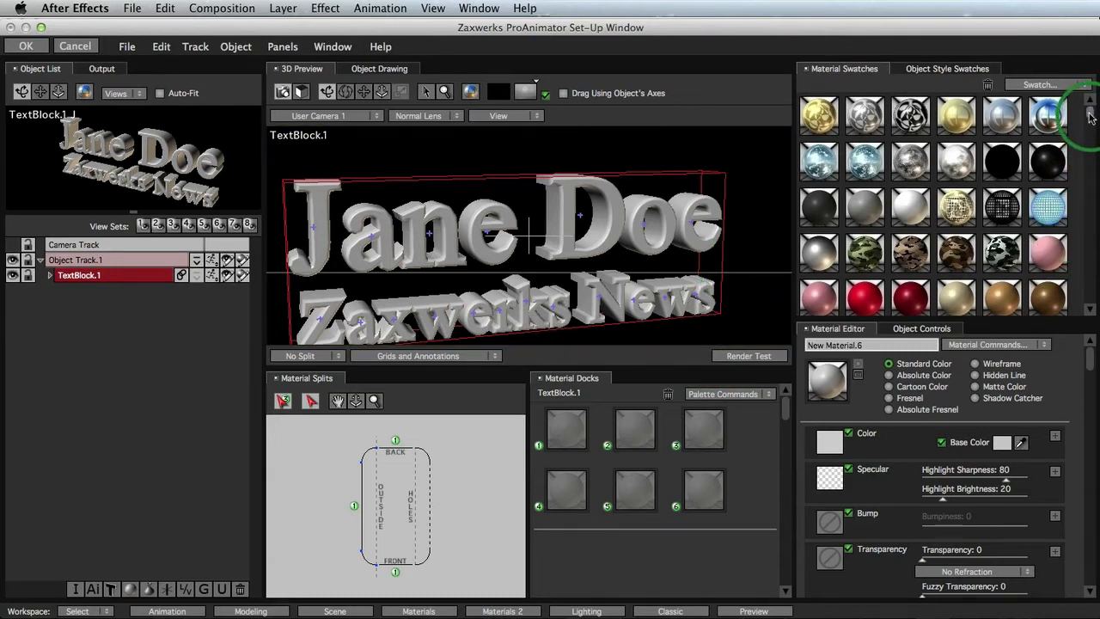
drag(1090, 118, 1096, 275)
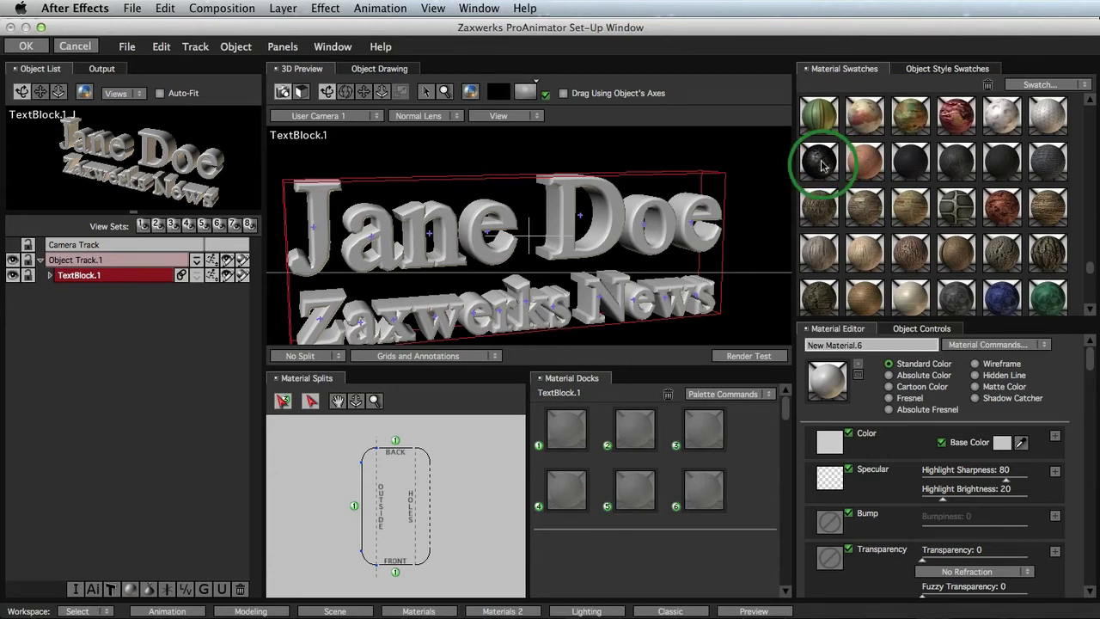
drag(820, 169, 570, 215)
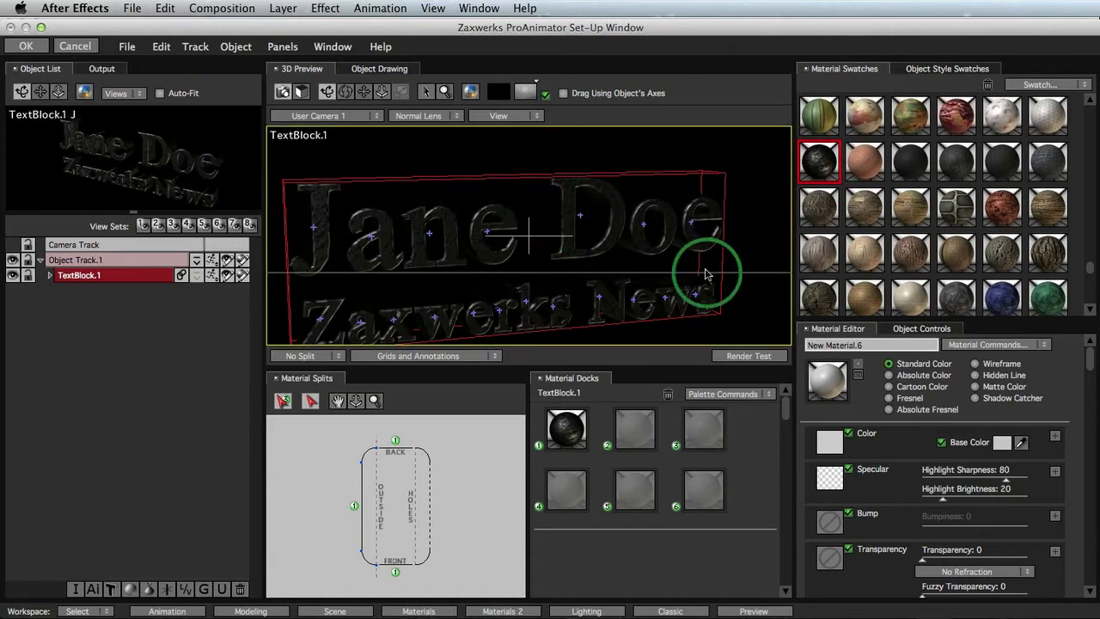
- Change the base color of the text's rough material to bright cyan with hue 179, saturation 100% and brightness 100%
click(567, 432)
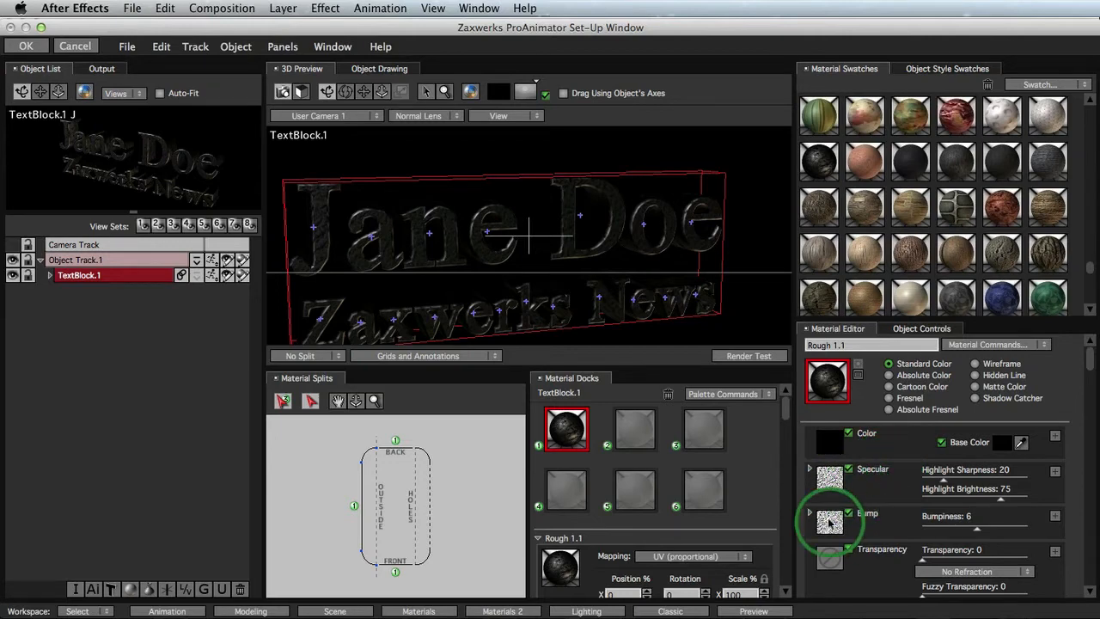
click(1000, 445)
drag(75, 220, 177, 215)
click(111, 196)
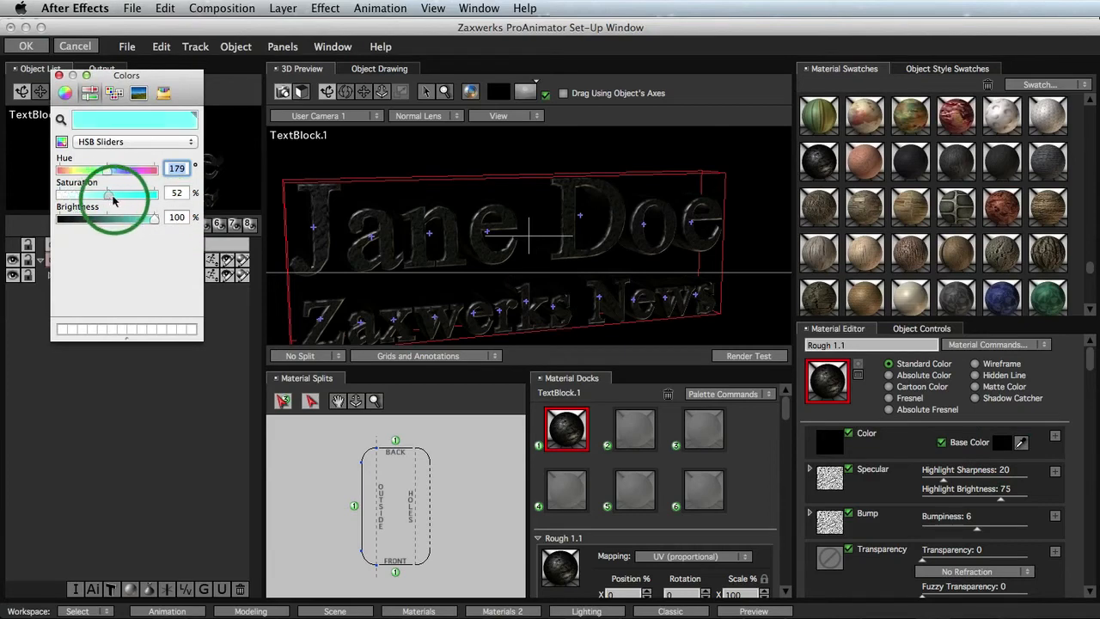
click(58, 74)
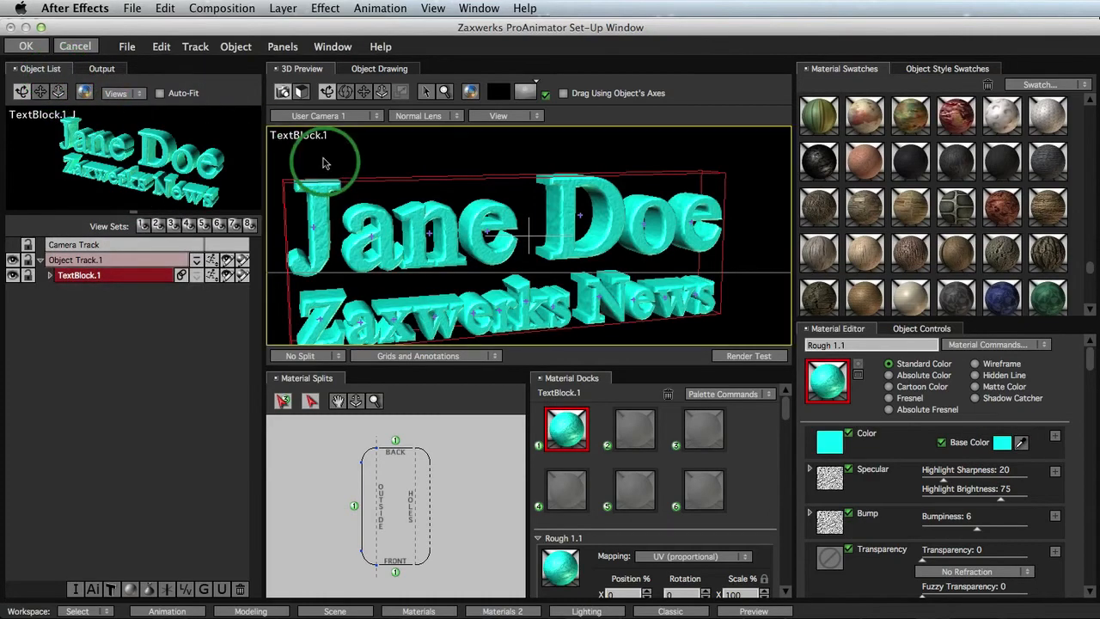
drag(623, 234, 580, 246)
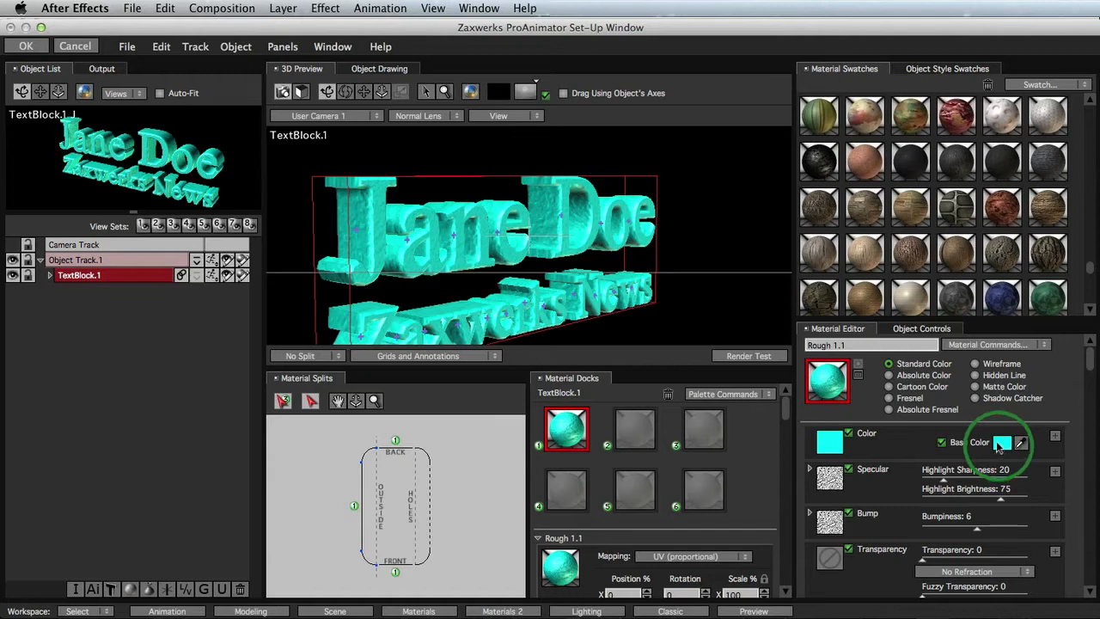
- Set the rough material's base color back to black with hue, saturation and brightness at 0
click(1000, 444)
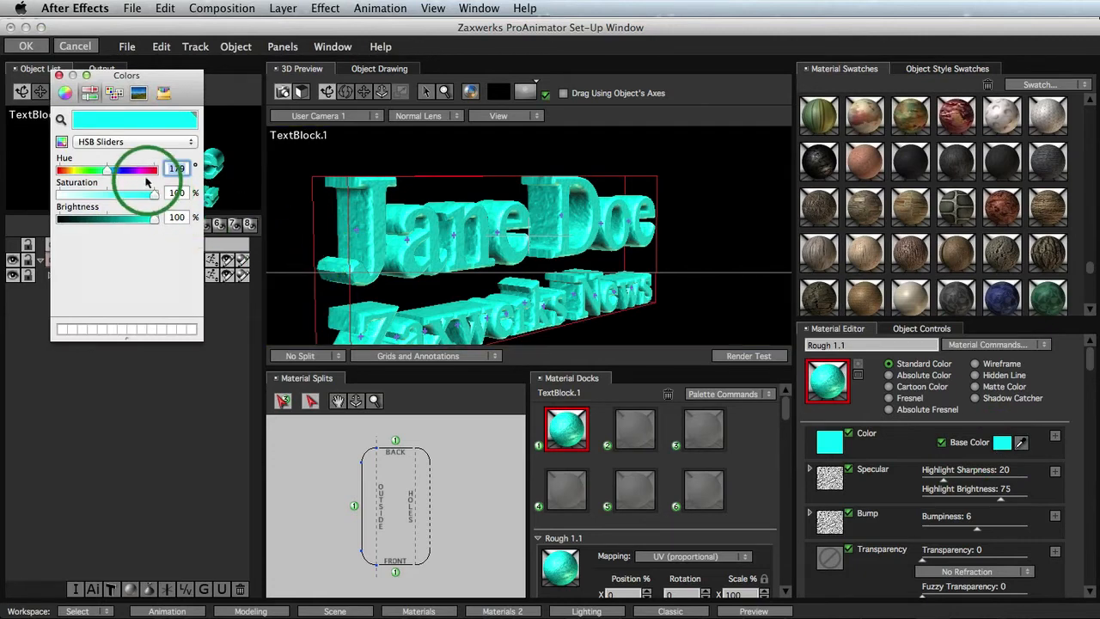
drag(127, 172, 12, 170)
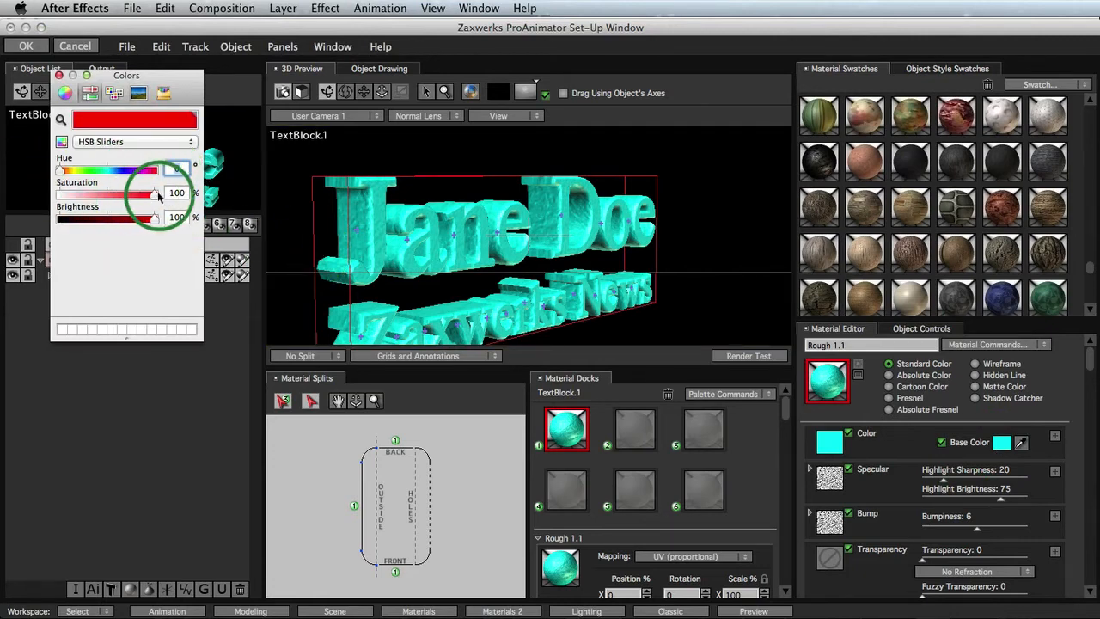
drag(158, 190, 58, 193)
drag(155, 218, 136, 218)
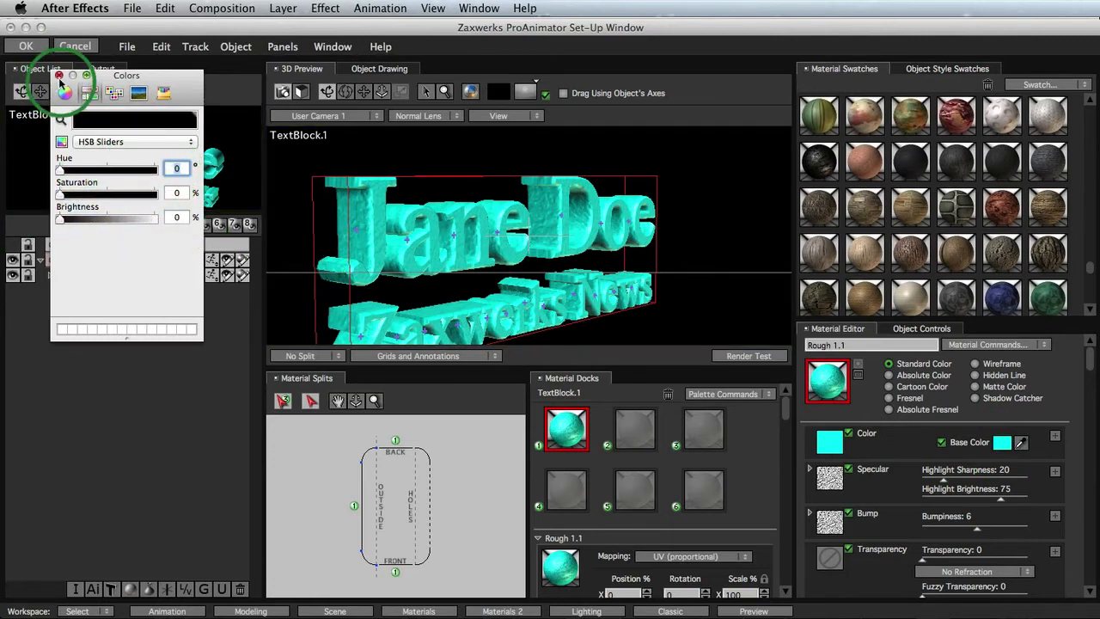
click(58, 75)
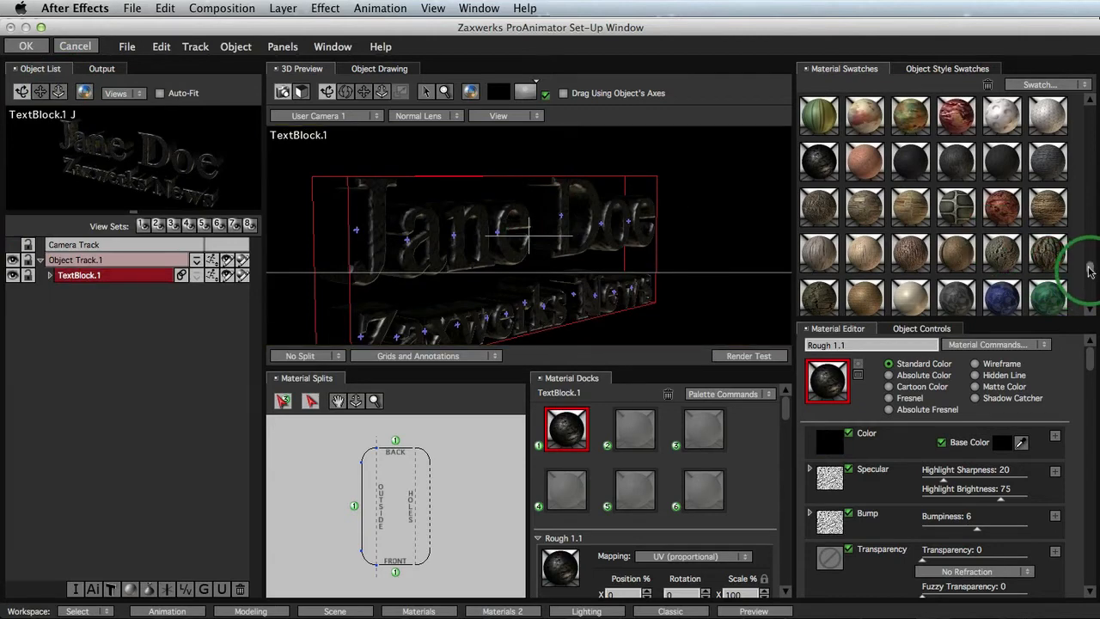
- Assign a second material to the letters' outside edges, trying the red swatch and replacing it with the blue-and-white chrome swatch
drag(1090, 268, 634, 428)
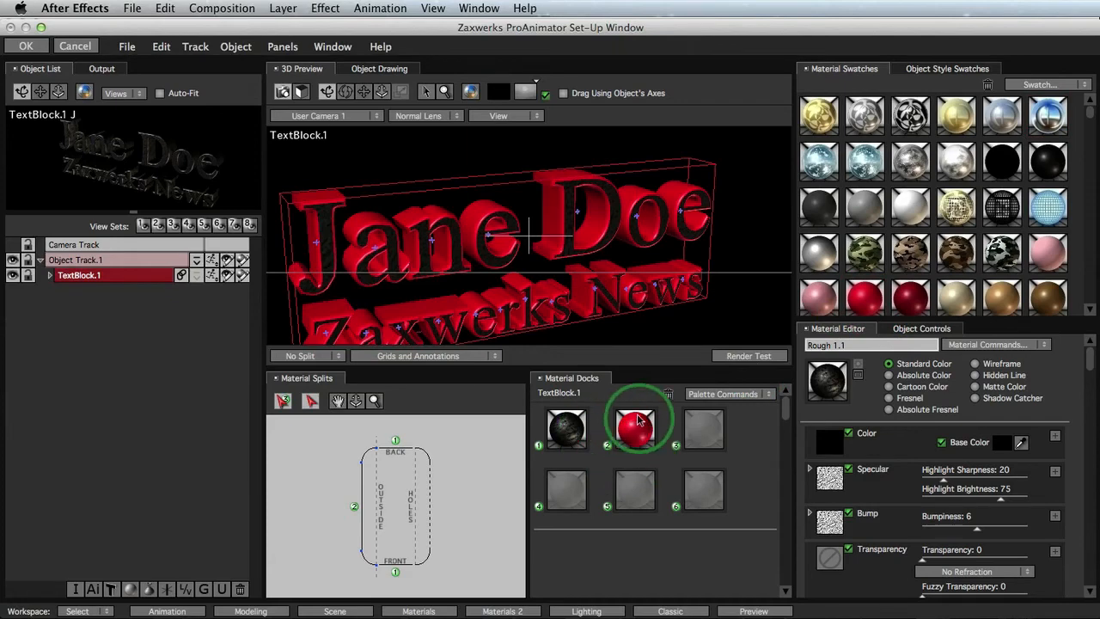
drag(1062, 118, 635, 428)
mouse_move(528, 257)
mouse_down()
mouse_move(516, 268)
mouse_move(530, 273)
mouse_up()
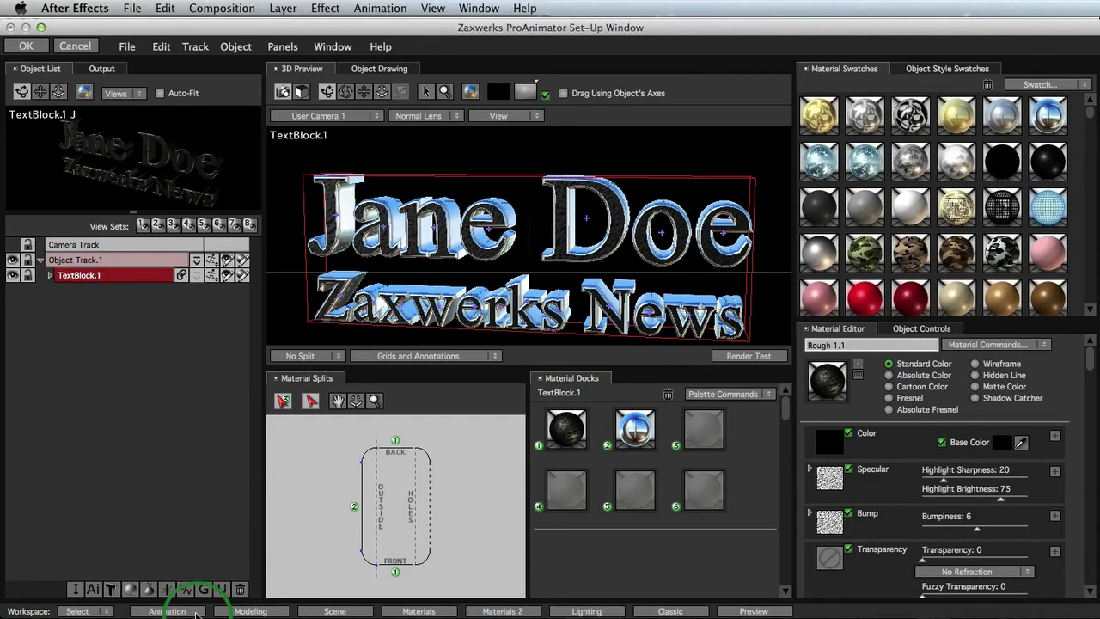
- Switch to the Animation workspace and show the 3D preview through the Main Camera
click(196, 614)
click(235, 285)
click(61, 115)
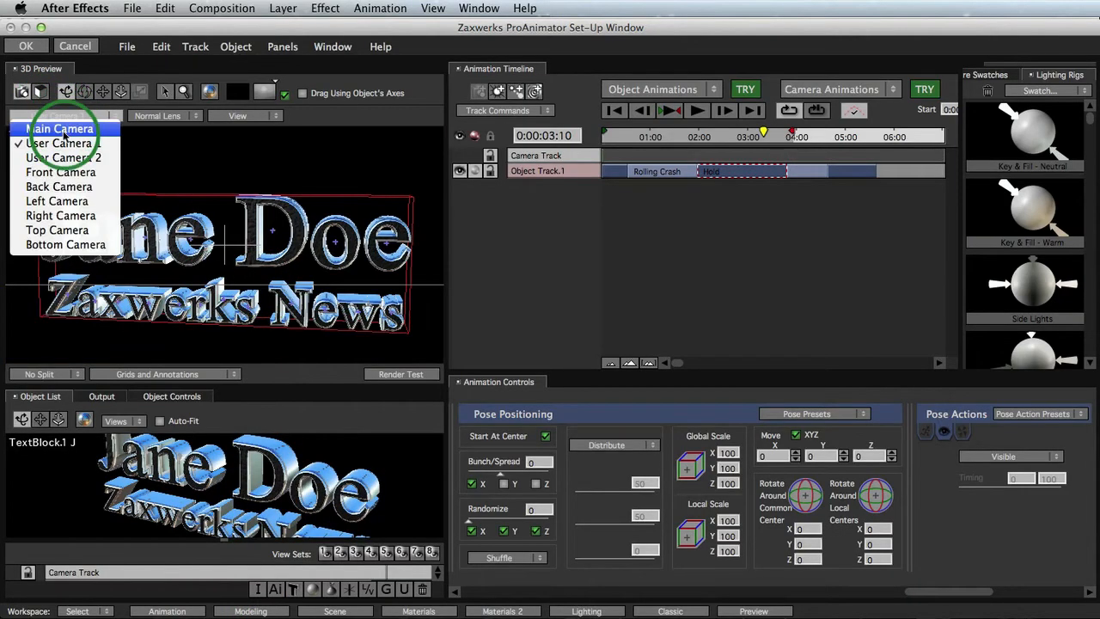
click(60, 129)
- Preview the title animation and extend the end of the playback range to about 5 seconds
click(523, 204)
click(637, 137)
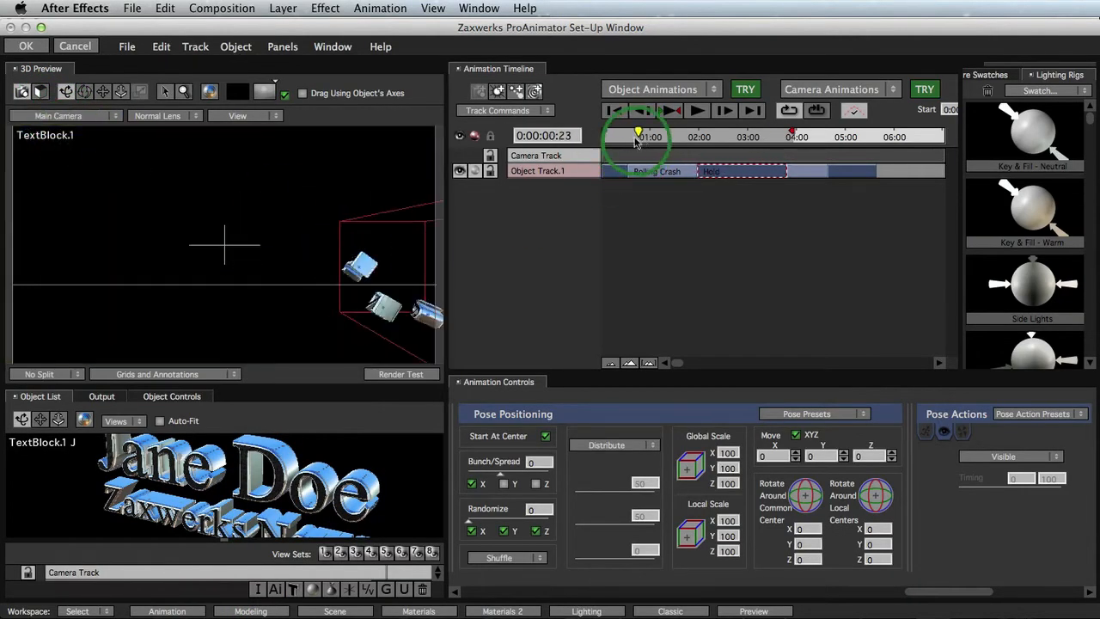
click(665, 113)
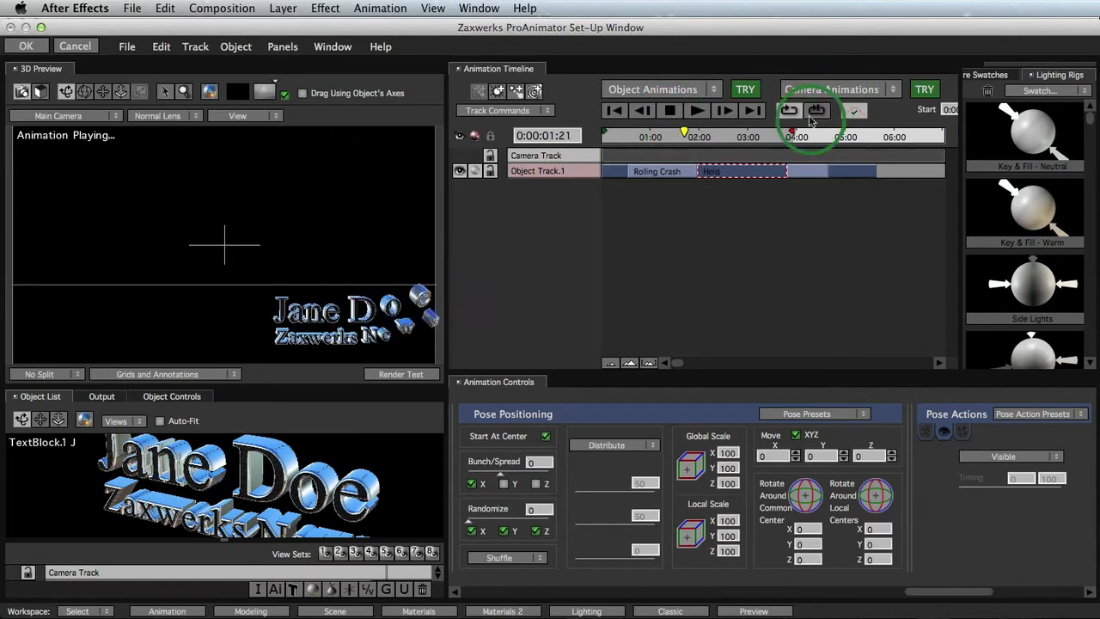
drag(796, 134, 850, 141)
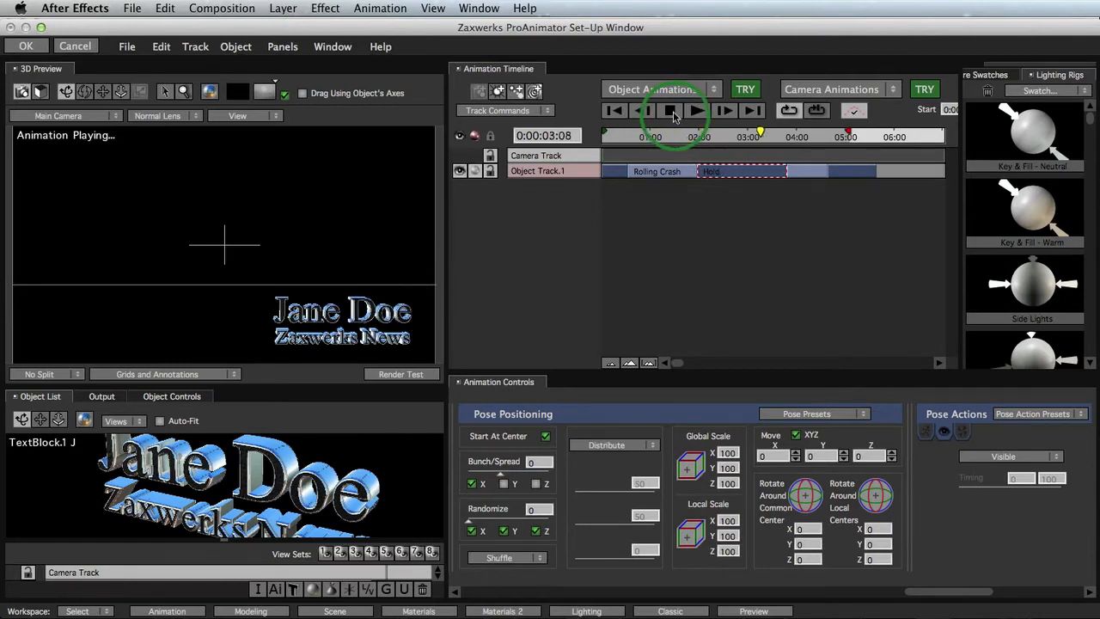
click(675, 116)
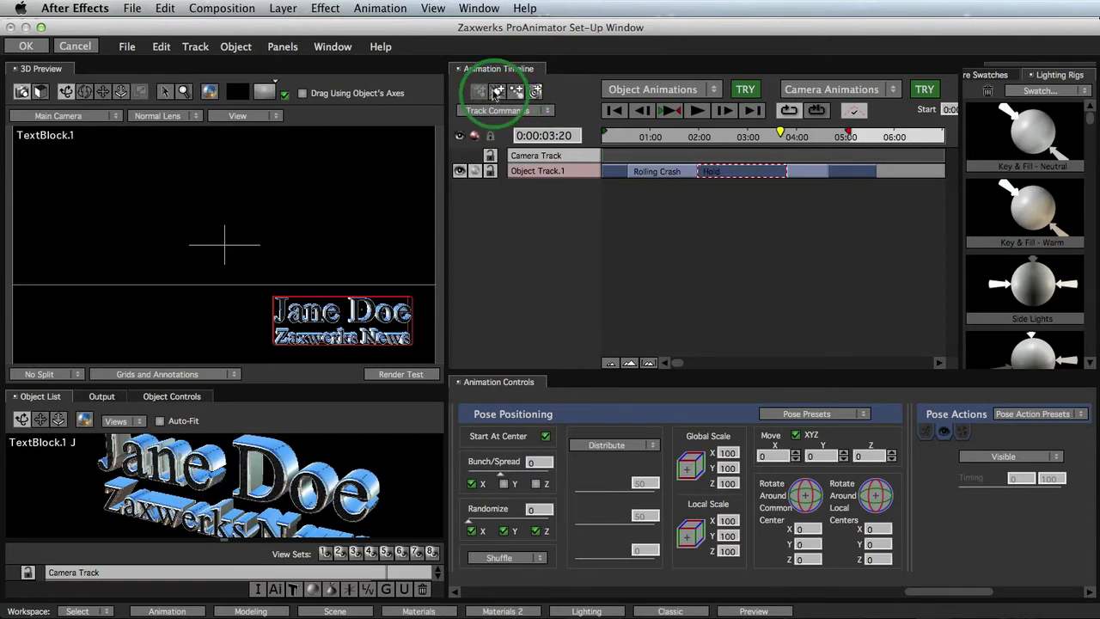
- Add a light track and display its light with the Martin MAC TW1 fixture
click(496, 93)
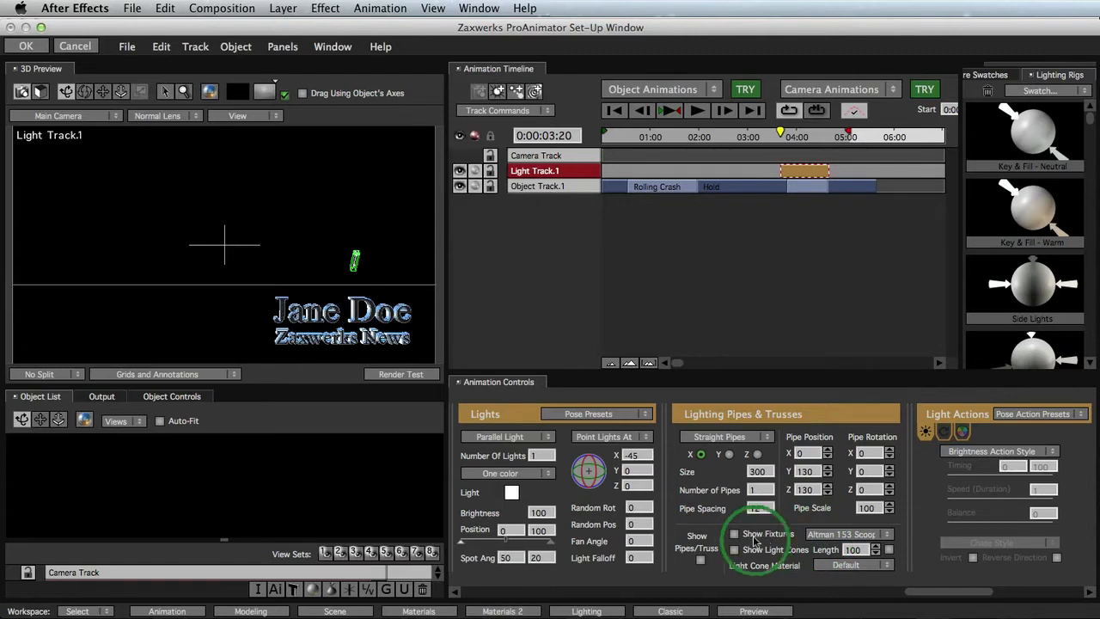
click(839, 536)
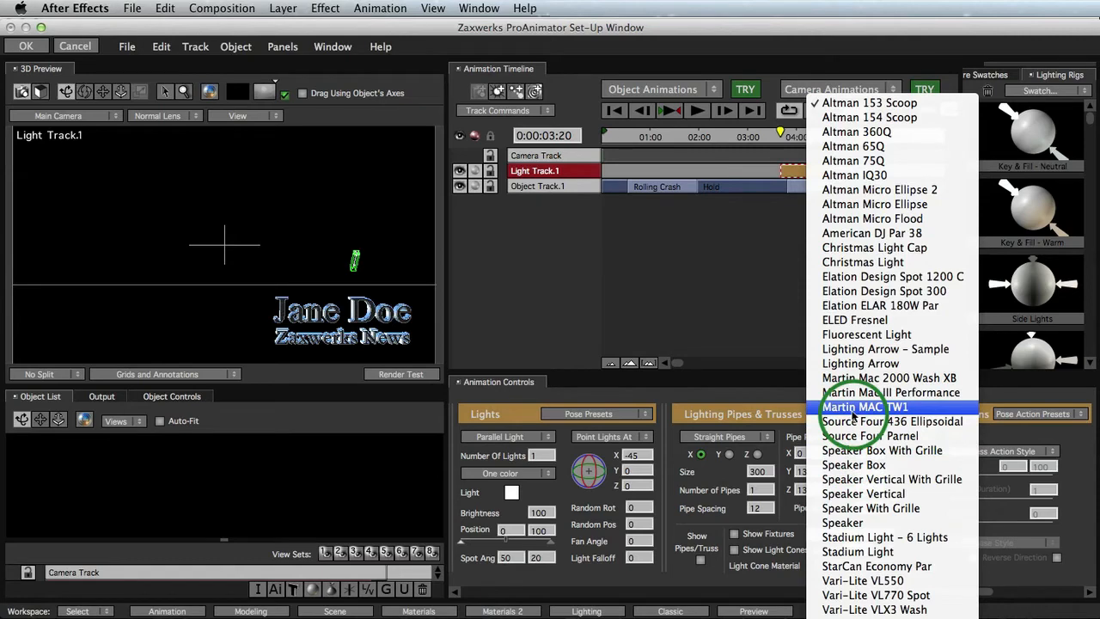
click(852, 410)
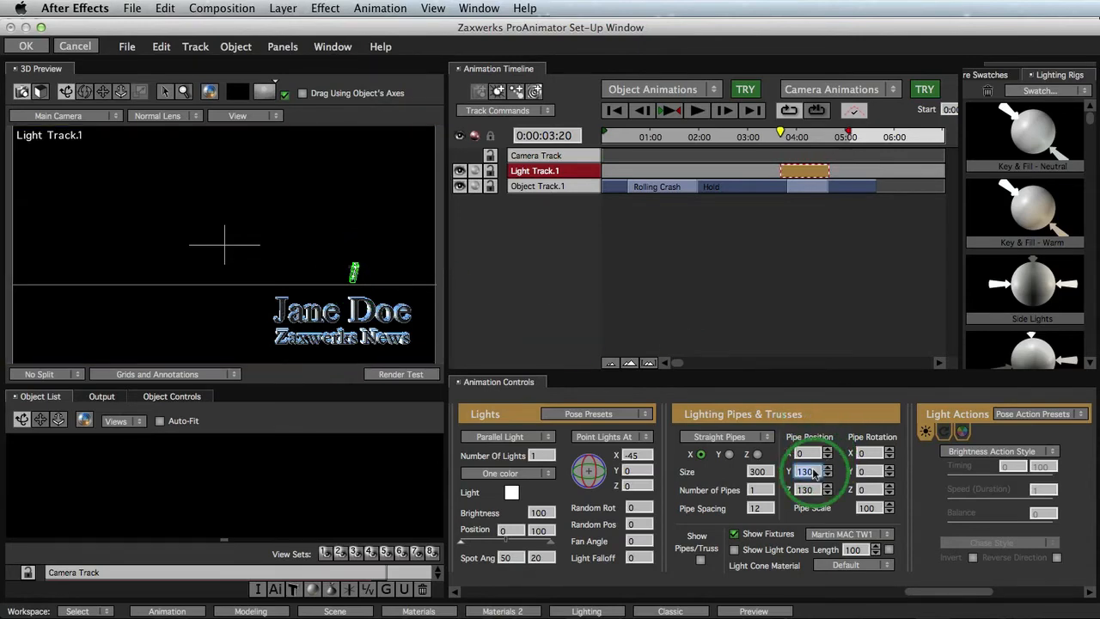
- Set the light's pipe position to X -555, Y 0, Z 0 and its pipe scale to about 504
text(0)
key(Tab)
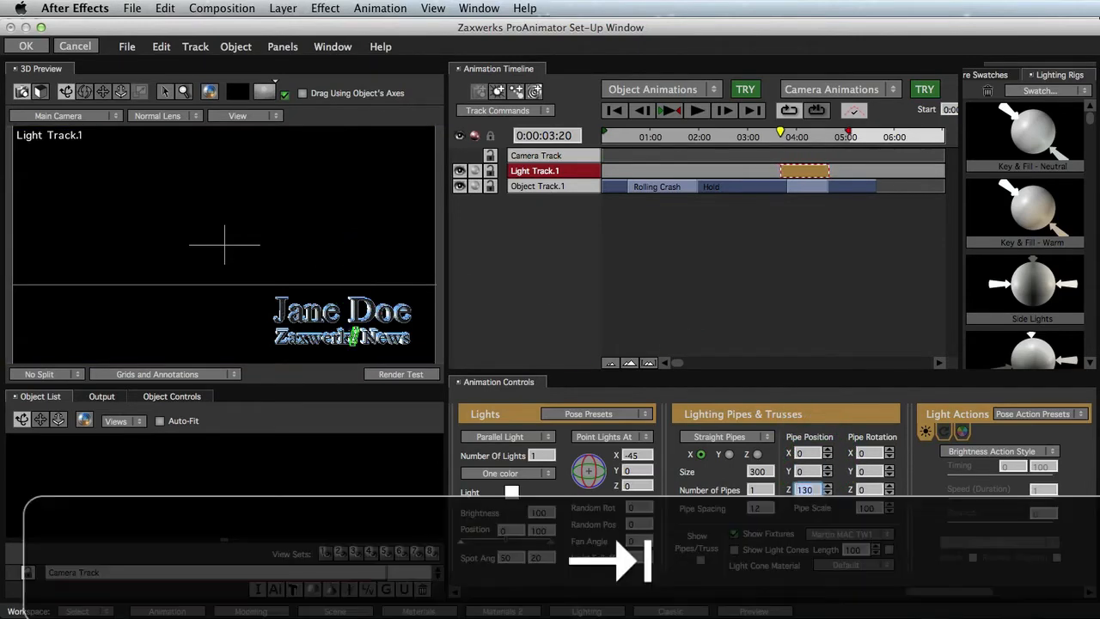
text(0)
key(Tab)
drag(807, 454, 405, 467)
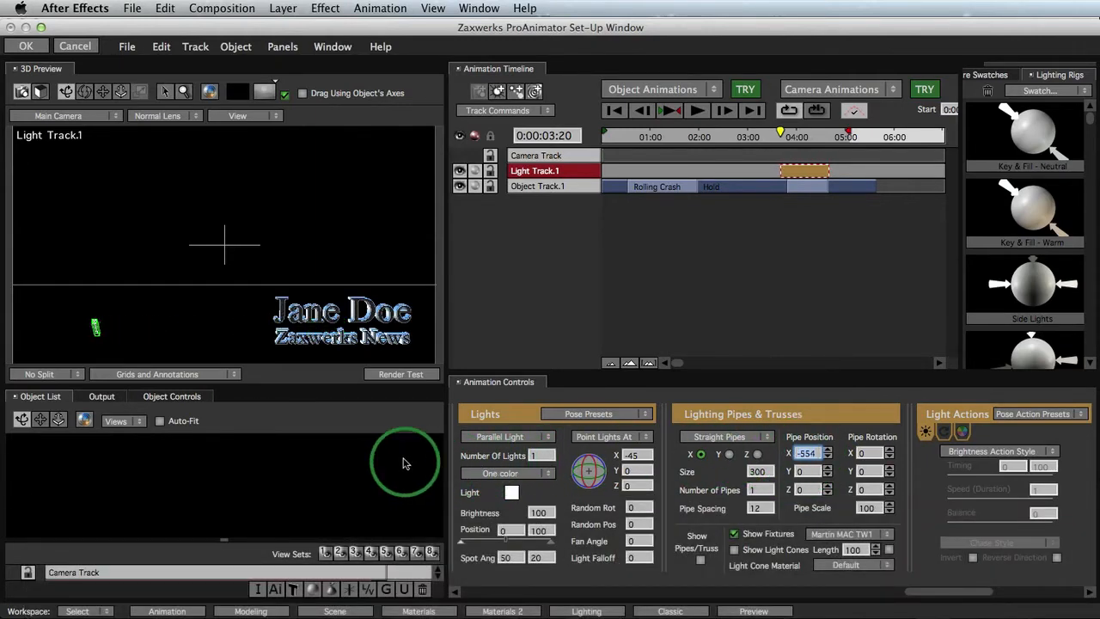
drag(847, 505, 1099, 490)
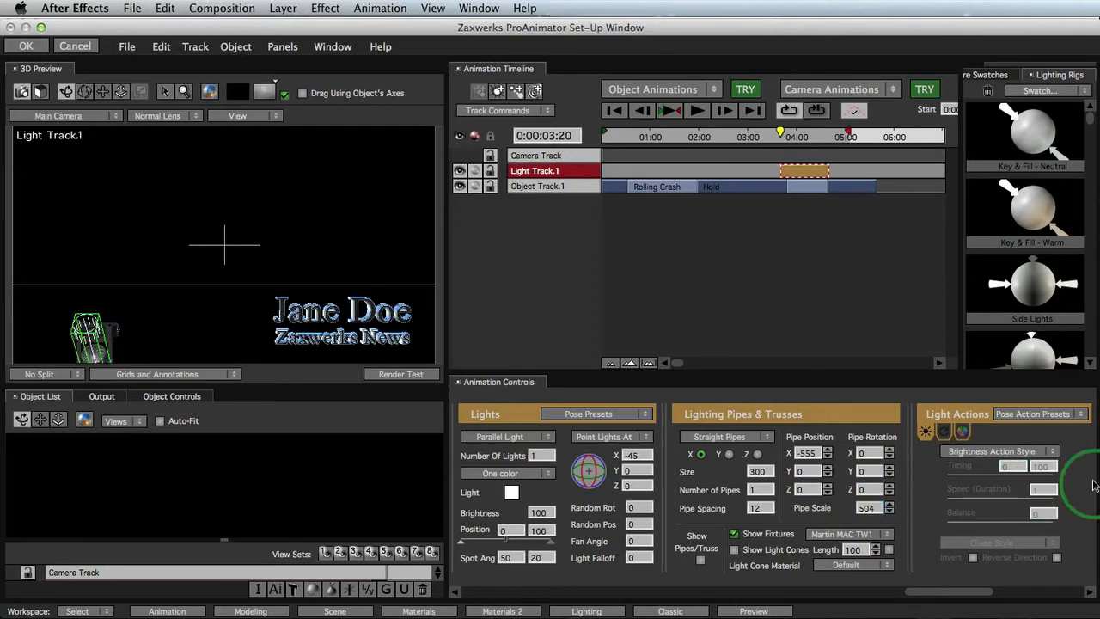
- Set the light's pipe rotation to Y -90 and Z 180, and its pipe position to X -621 and Y -75
drag(858, 489, 799, 473)
click(867, 472)
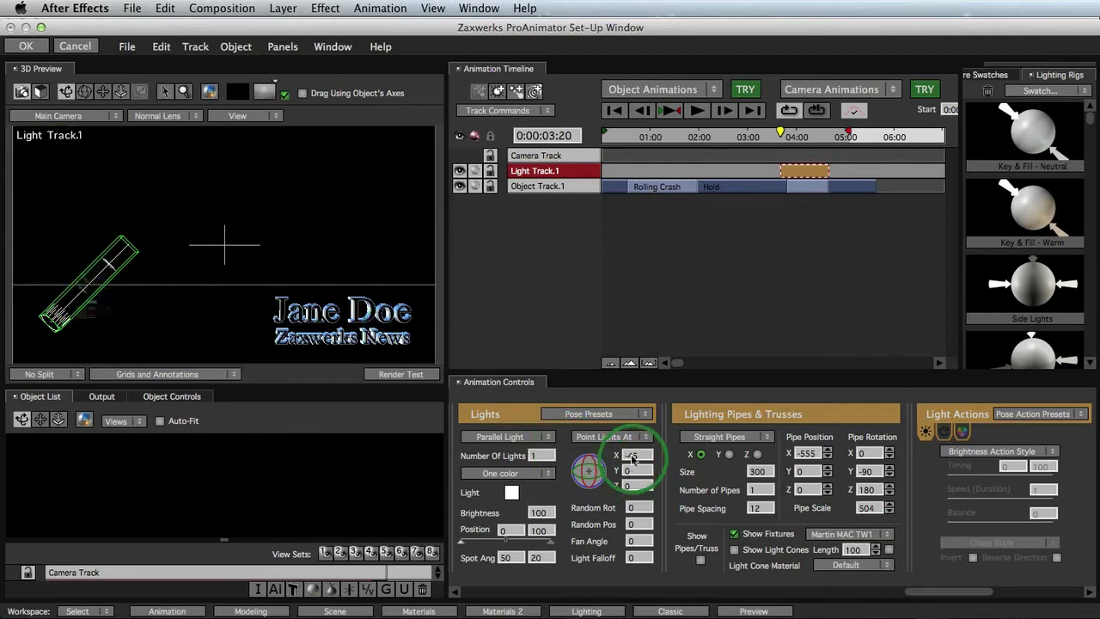
drag(823, 471, 759, 487)
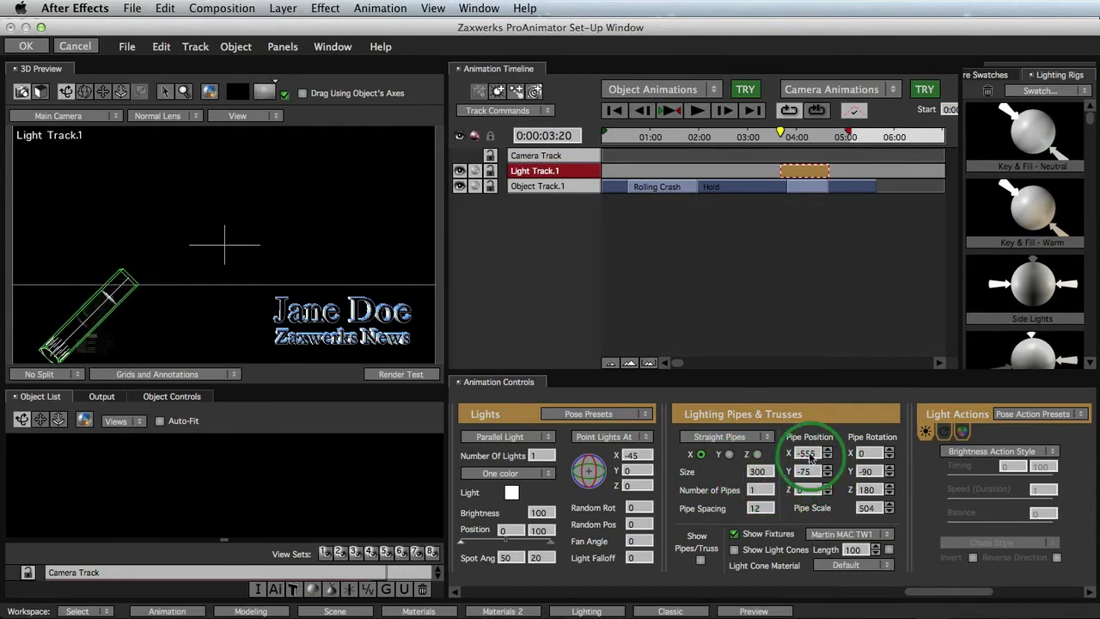
drag(809, 454, 765, 461)
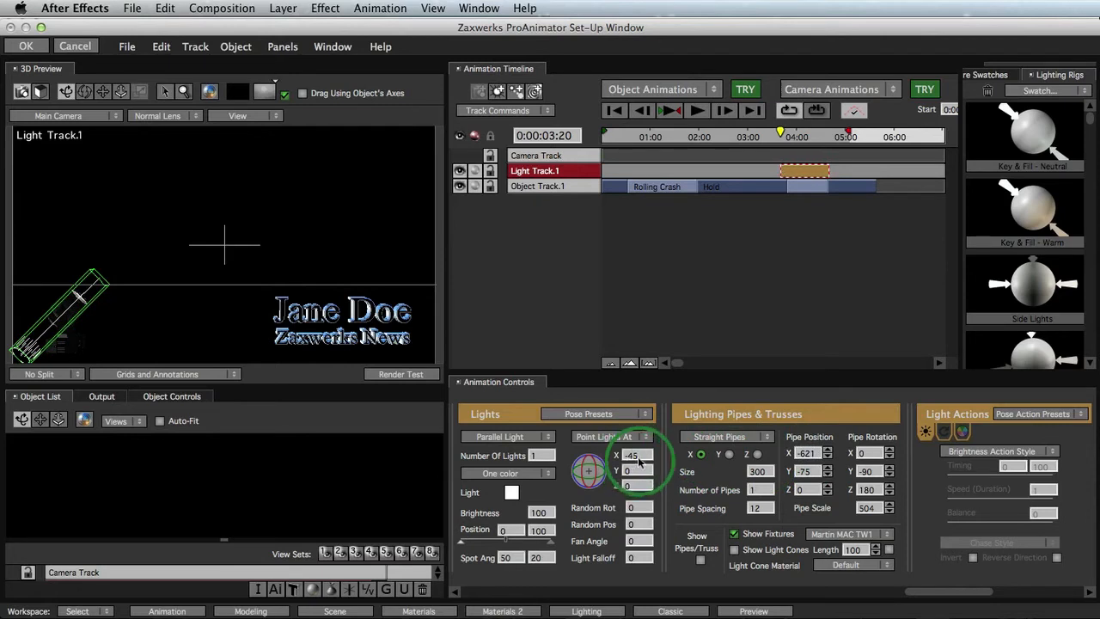
- Set the light's pointing angle to X -90 and change its type to Spot Light
mouse_move(636, 456)
mouse_down()
mouse_move(598, 456)
mouse_move(698, 458)
mouse_move(578, 468)
mouse_move(643, 460)
mouse_move(630, 472)
mouse_move(641, 461)
mouse_up()
text(-90)
key(Return)
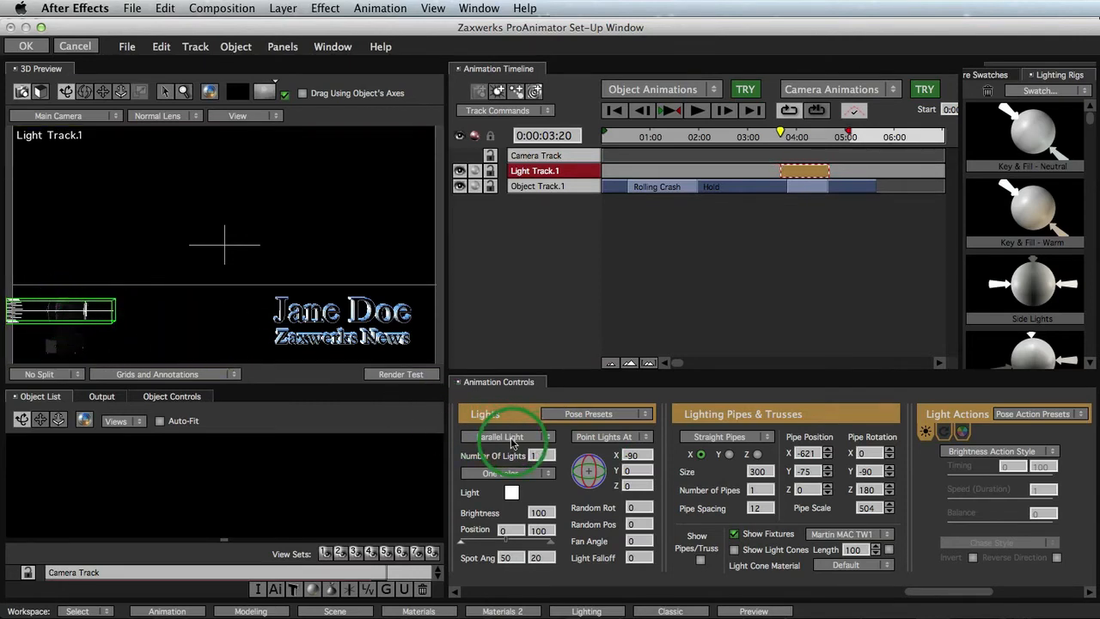
click(512, 440)
click(505, 455)
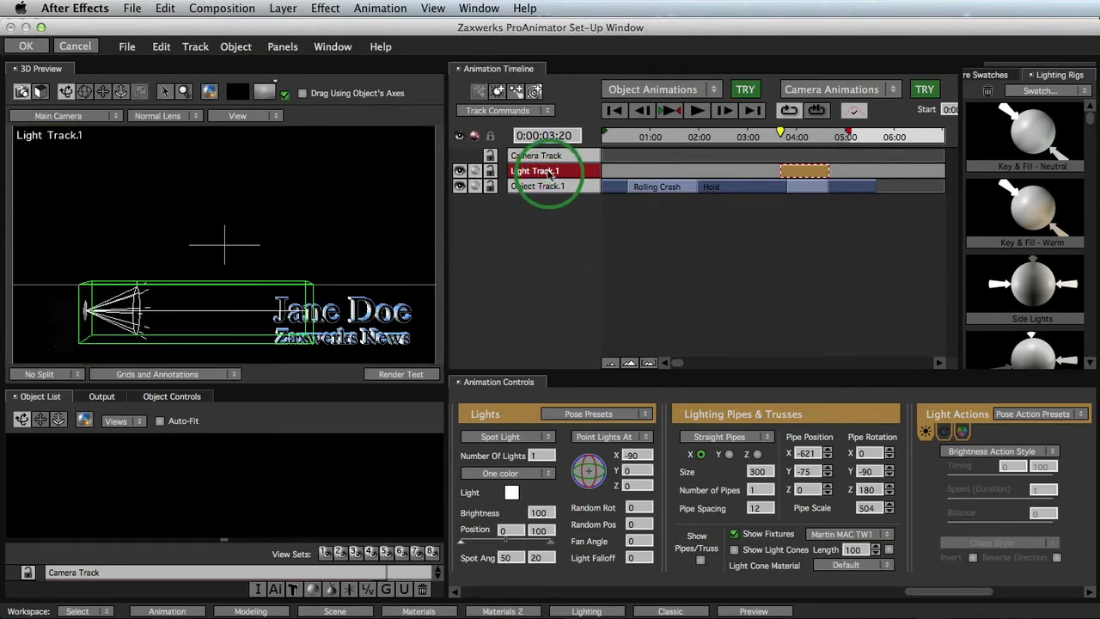
- Rename the light track as Light Fixture
click(549, 171)
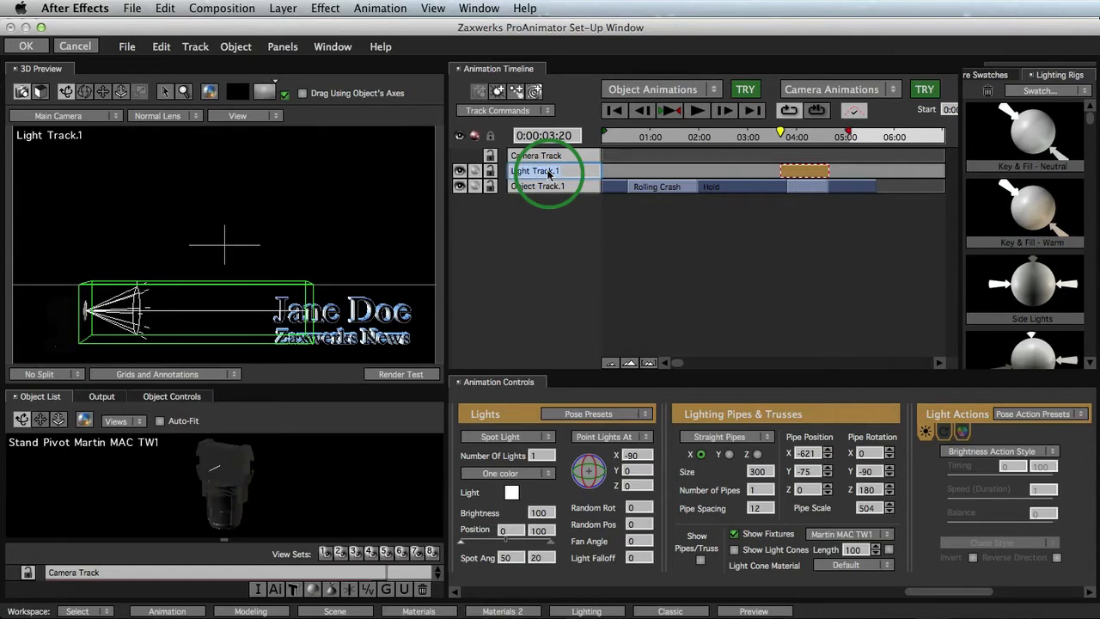
text(Light Fixture)
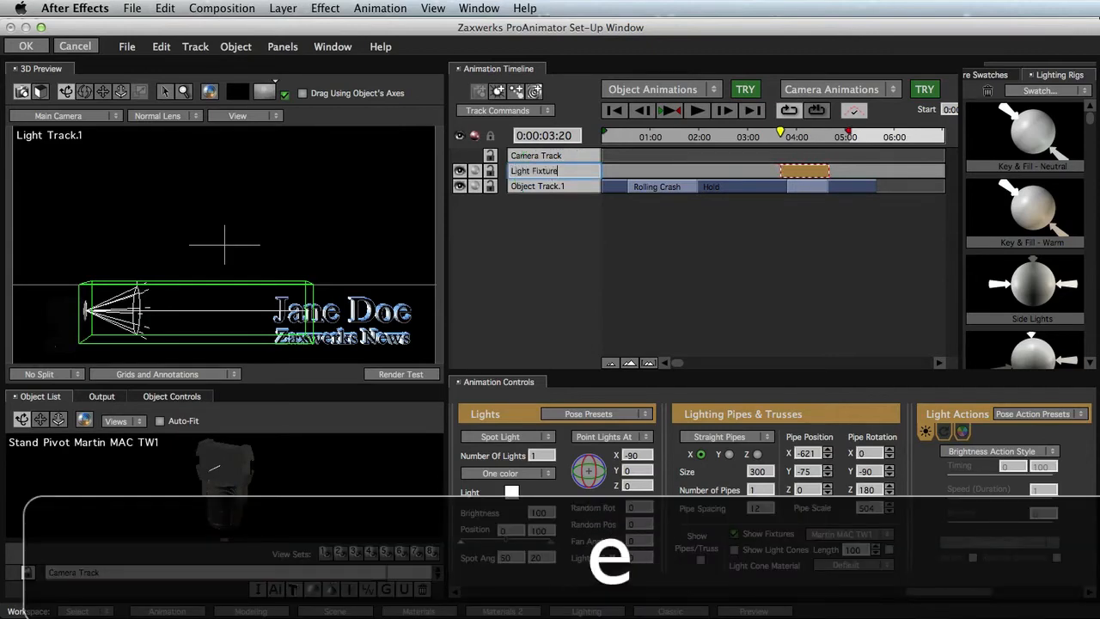
key(Return)
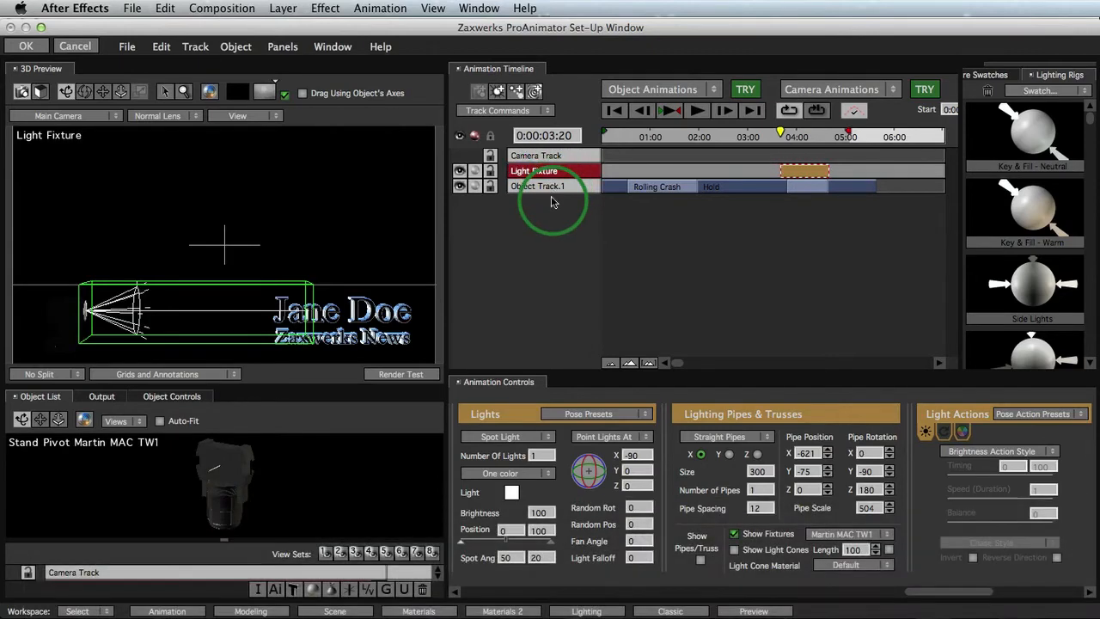
- Add a second light track and name it Fill Light
click(499, 94)
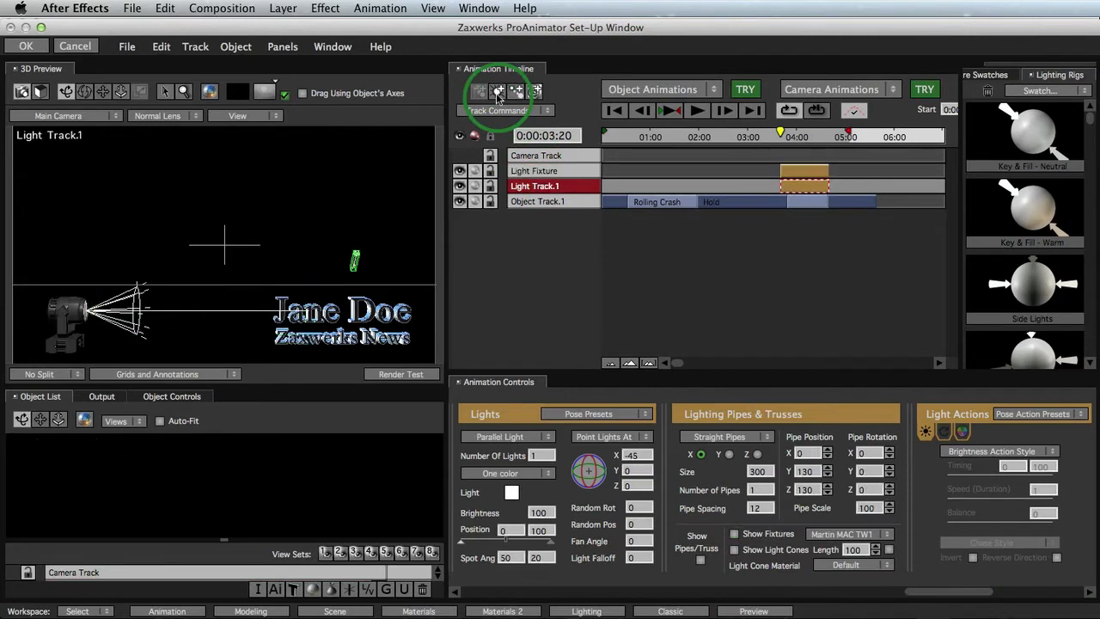
double_click(552, 190)
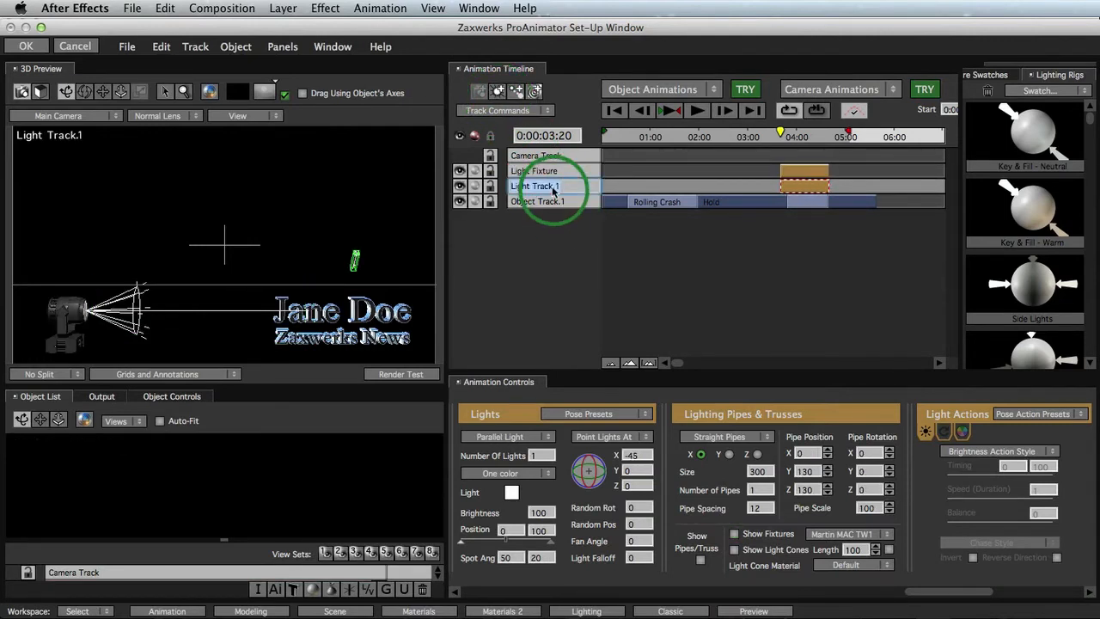
text(Fill Light)
key(Return)
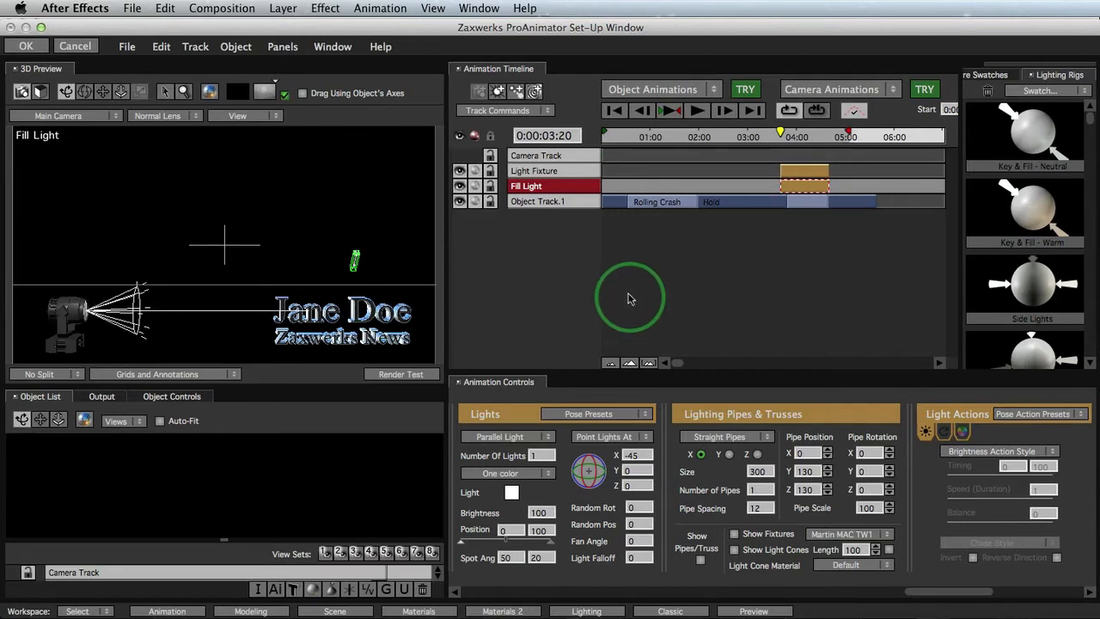
- Give the Light Fixture a visible light cone with the Bat Cave Beam material and a length of 207
click(567, 171)
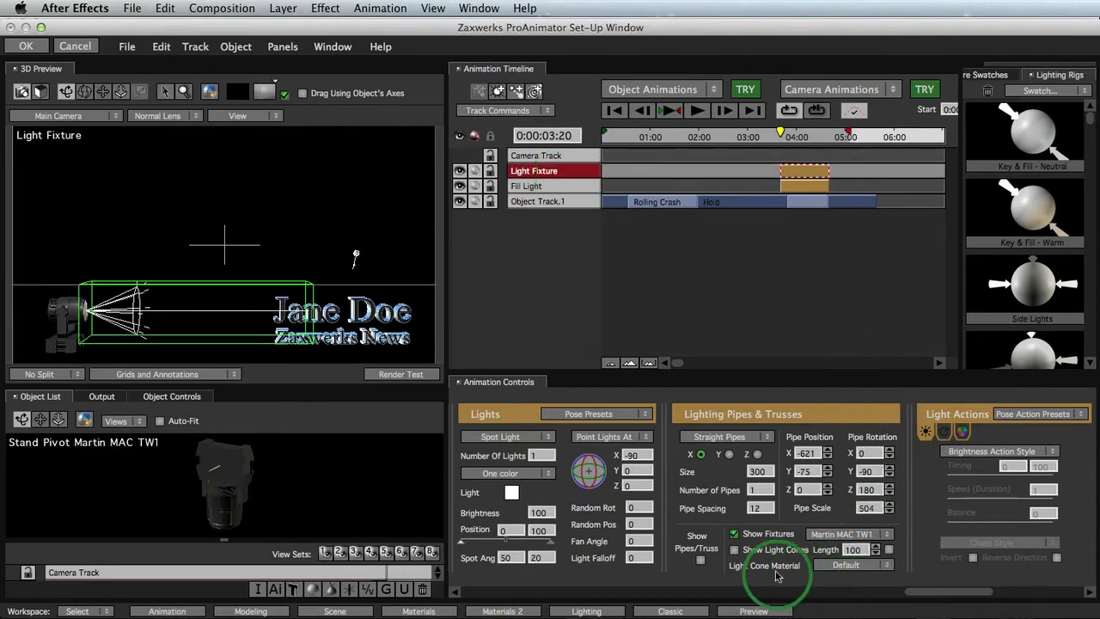
click(828, 570)
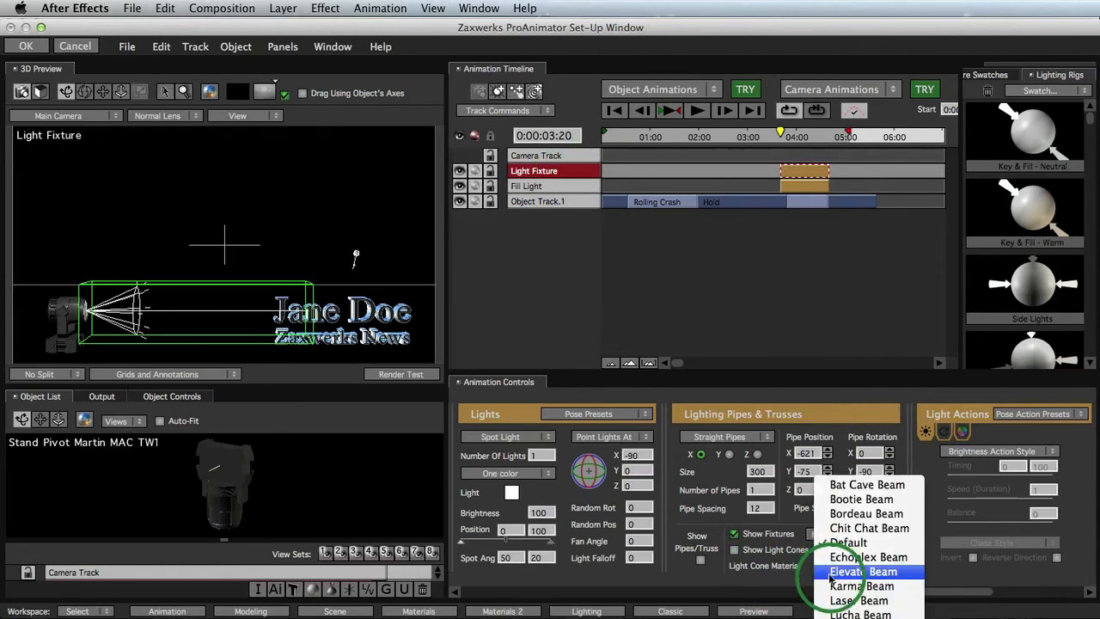
click(842, 493)
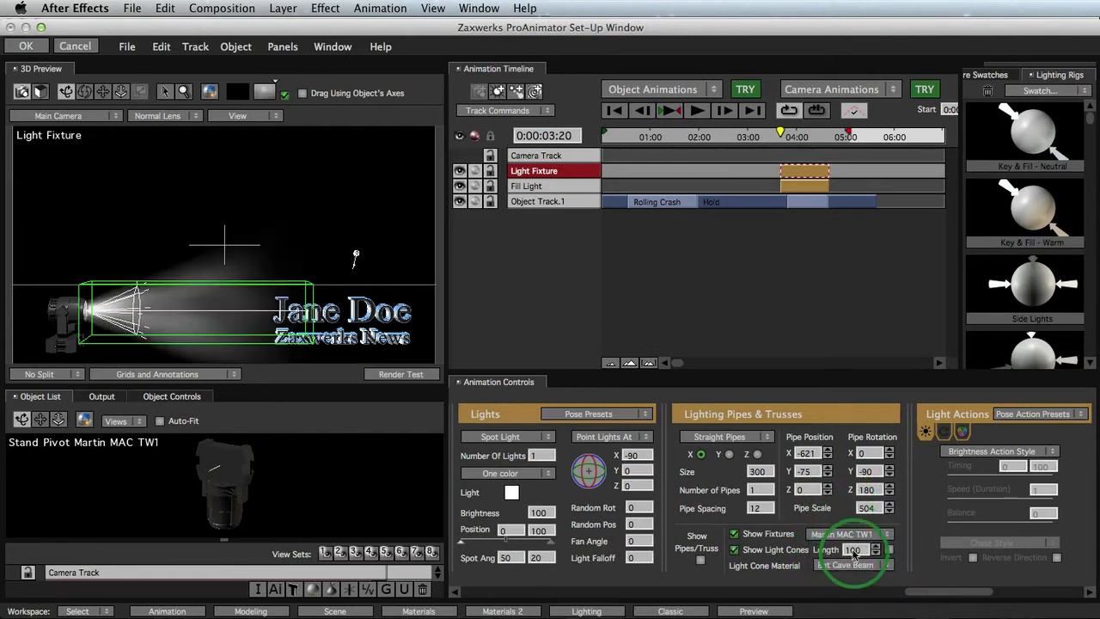
click(856, 551)
text(207)
key(Return)
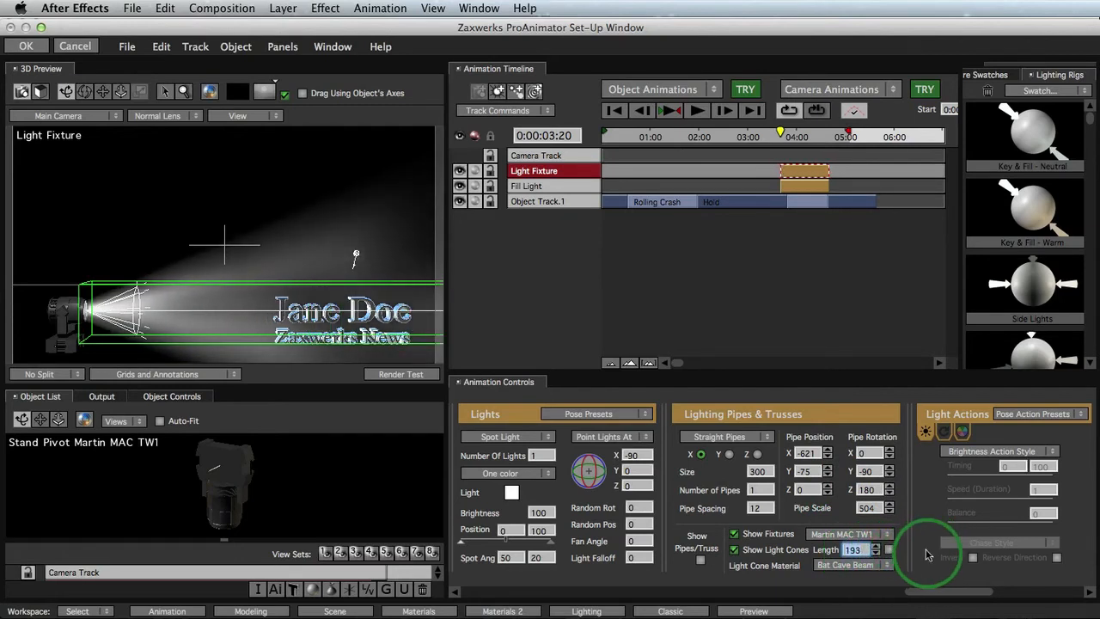
- Narrow the spot angle to 16 and place the fixture at pipe position X -677, Y -86 with pipe scale 477
mouse_move(518, 560)
mouse_down()
mouse_move(486, 563)
mouse_move(504, 561)
mouse_up()
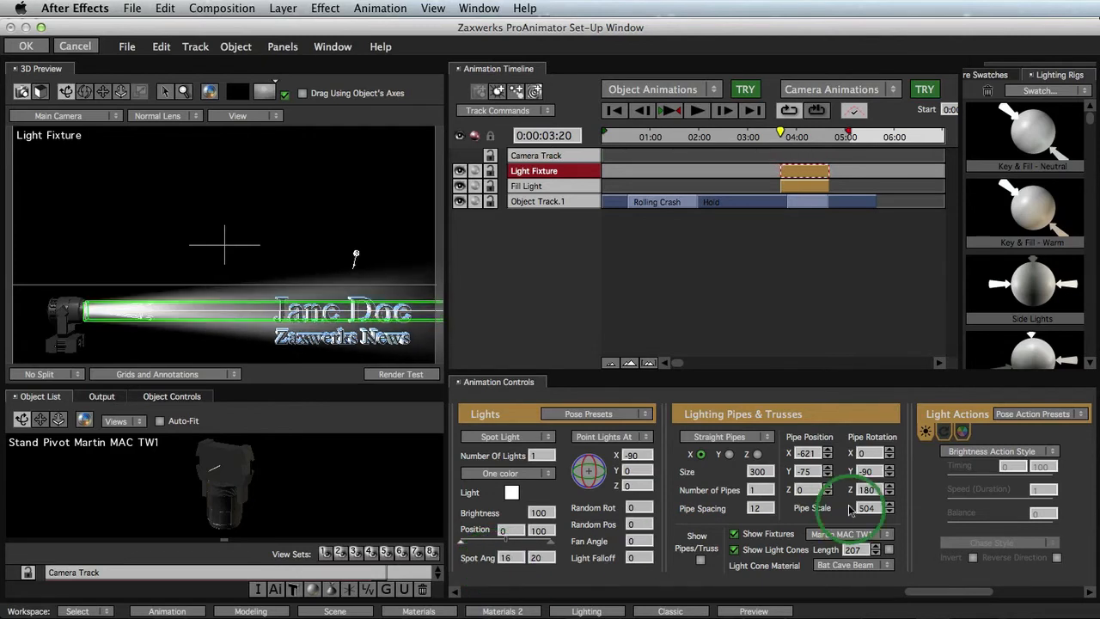
click(868, 509)
drag(868, 509, 800, 457)
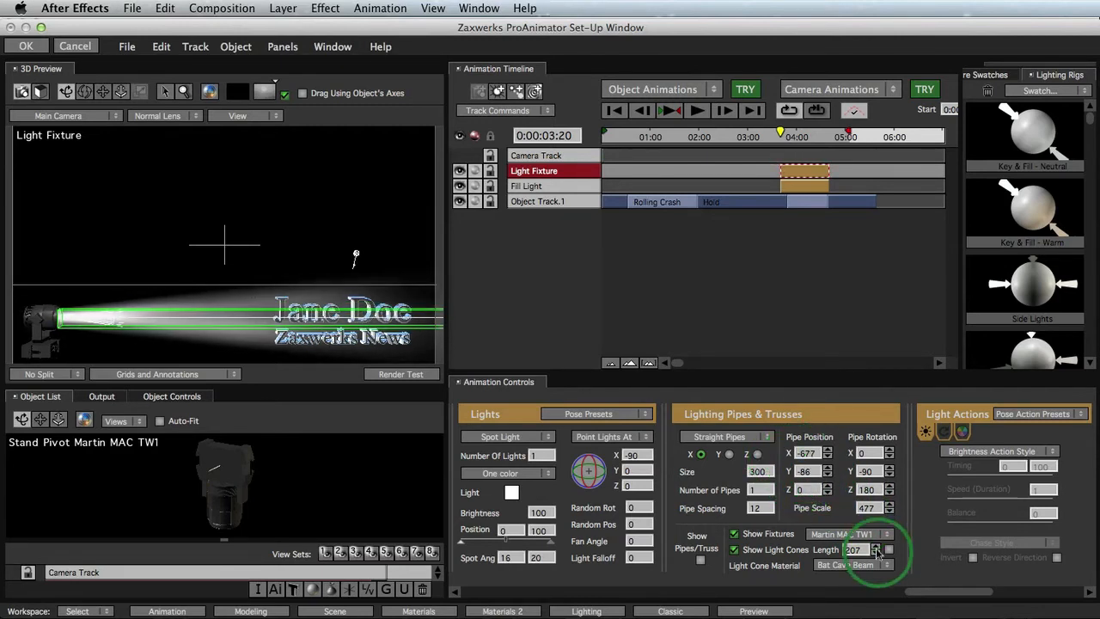
- Set the light cone length to 219 and the spot angle to 15, and render a test
drag(856, 554, 870, 553)
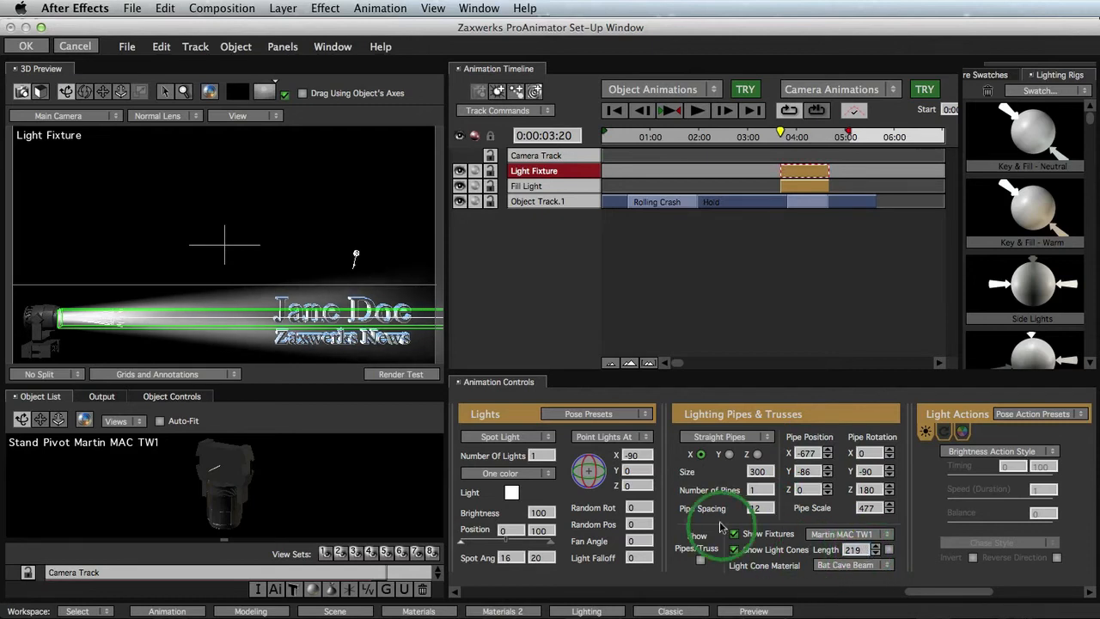
click(509, 558)
drag(511, 563, 507, 562)
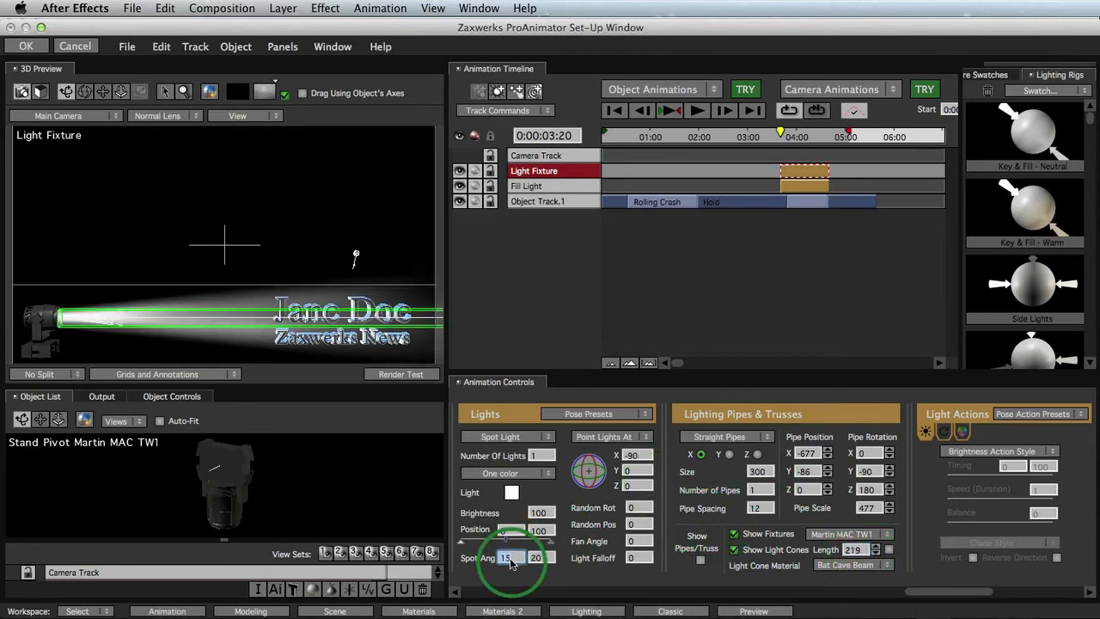
click(404, 375)
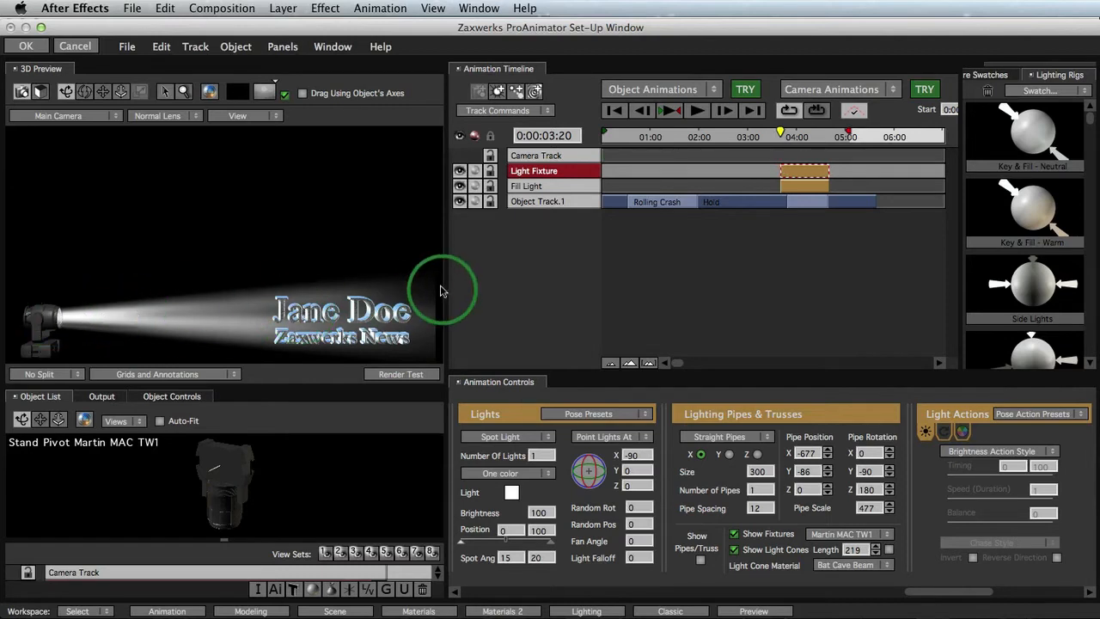
- Tint the Light Fixture's light pale yellow with hue about 57 and saturation about 8%, and render a test
click(512, 495)
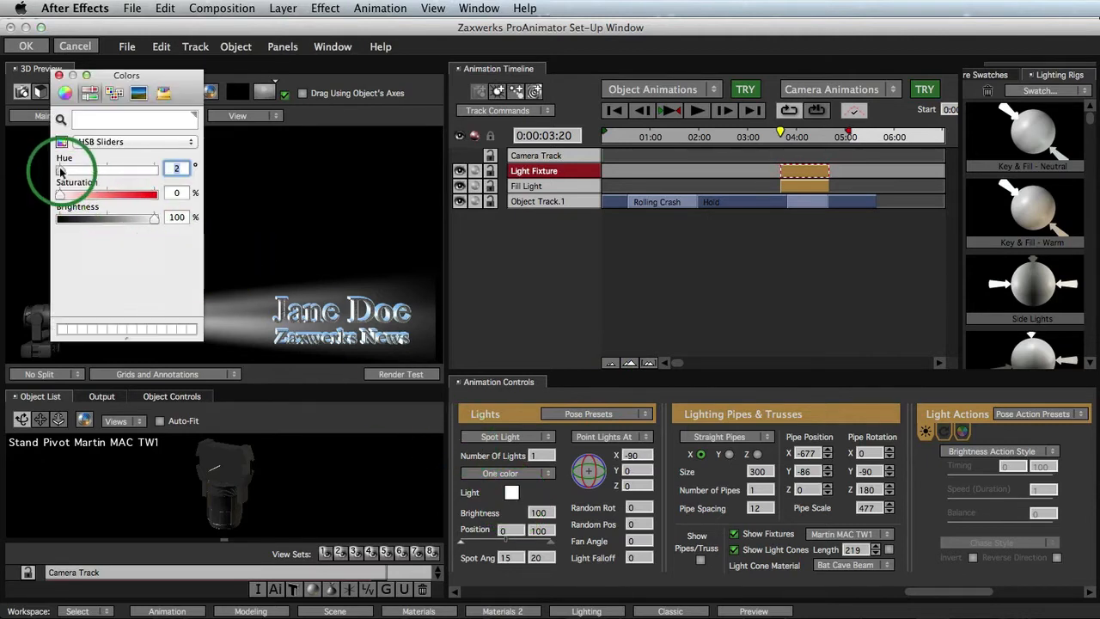
drag(61, 172, 71, 194)
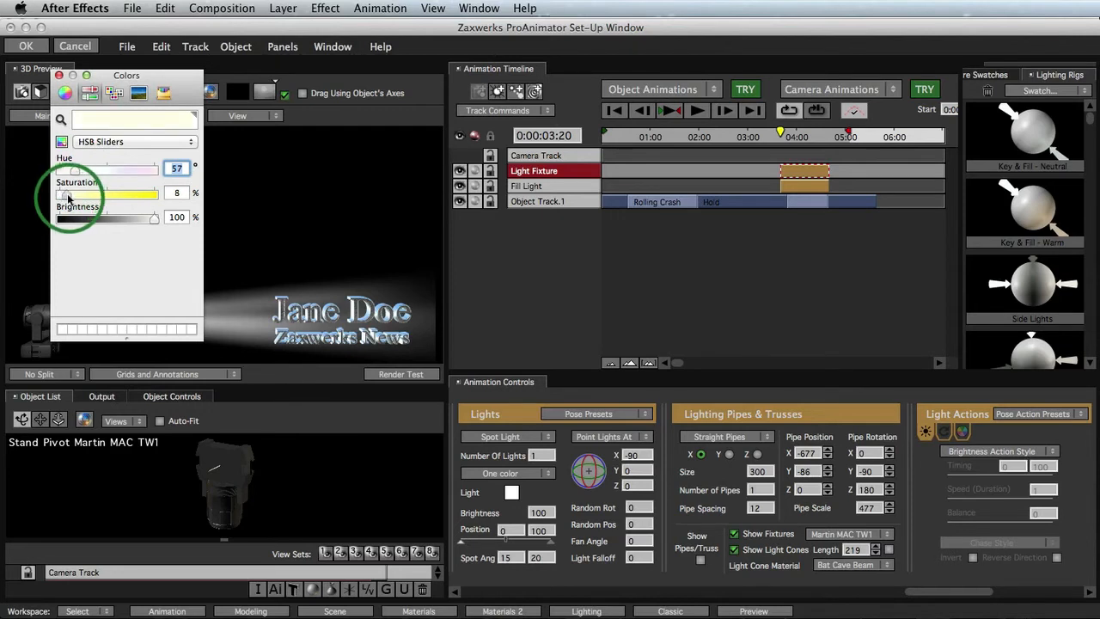
click(60, 75)
click(176, 325)
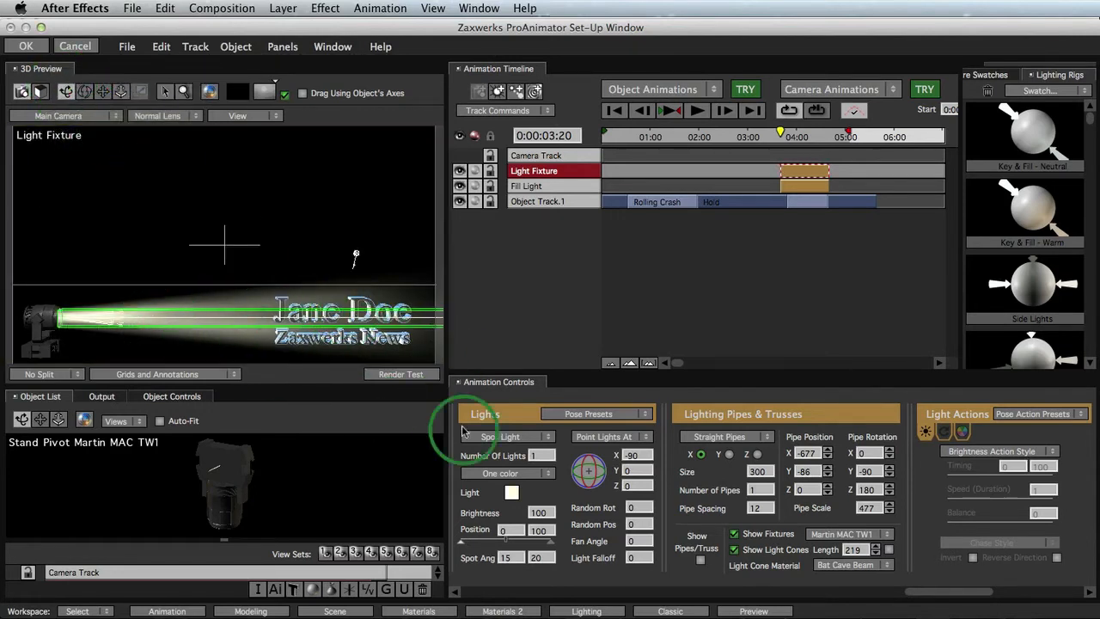
click(427, 379)
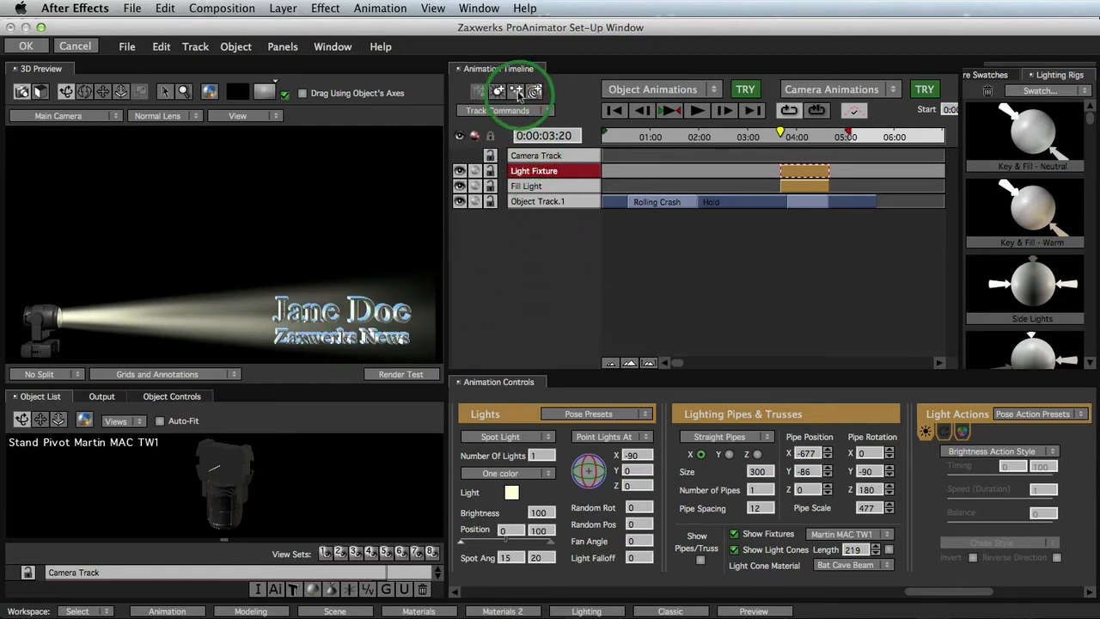
- Add a flare track to the Light Fixture and set its first visibility angle to 180
click(541, 175)
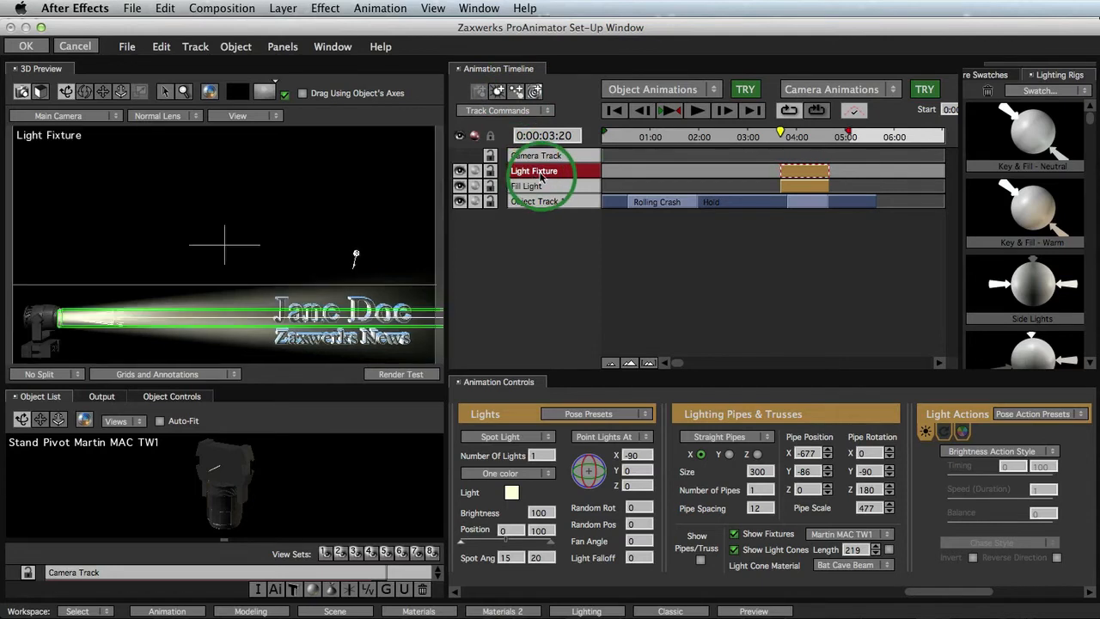
click(517, 92)
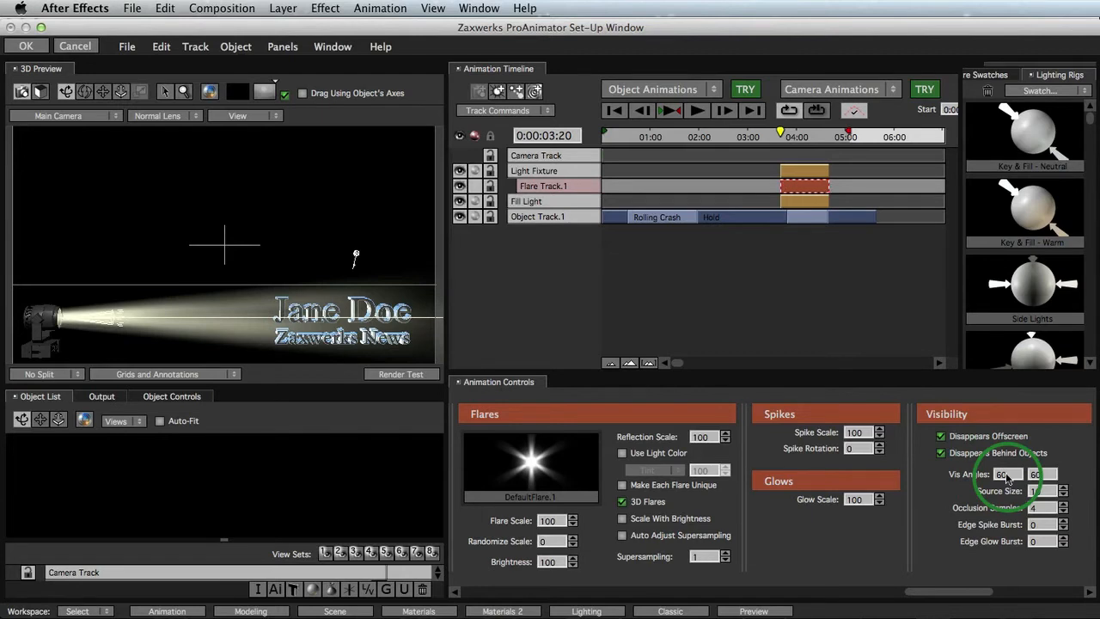
click(1007, 478)
text(146)
key(Return)
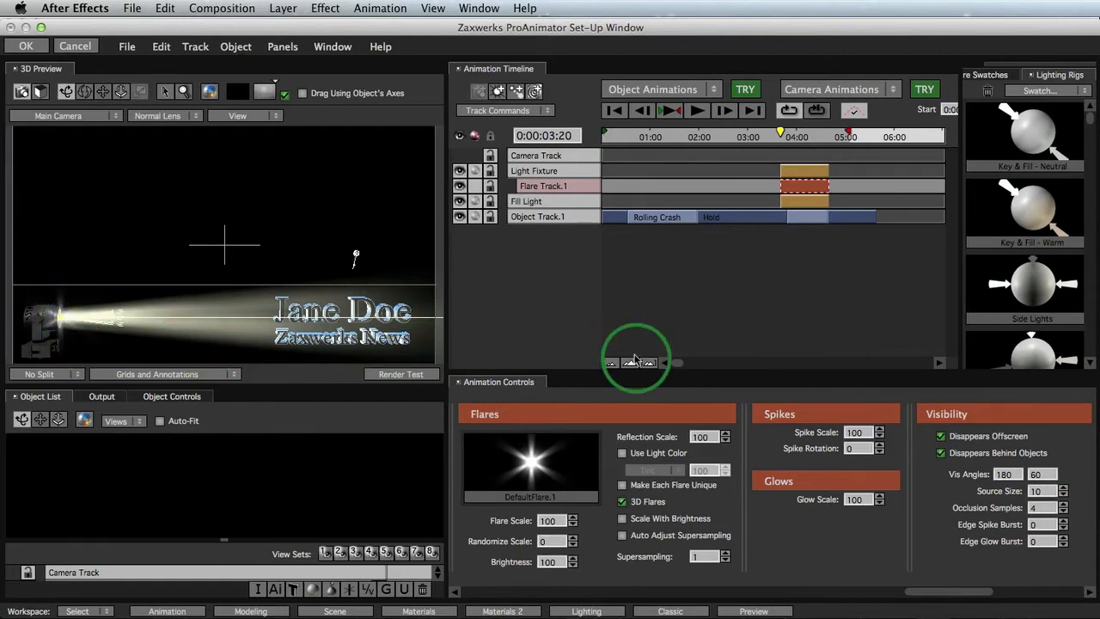
- Apply the Presence flare swatch to the flare track and reduce its flare scale to 69
click(989, 76)
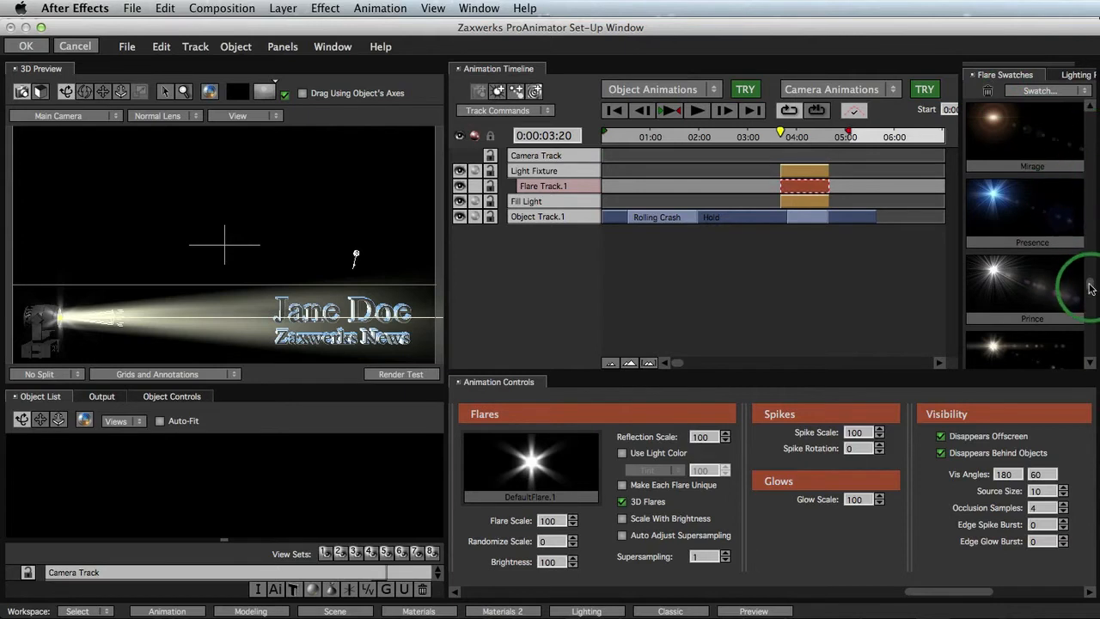
scroll(1085, 280, up, 1)
scroll(1090, 286, down, 1)
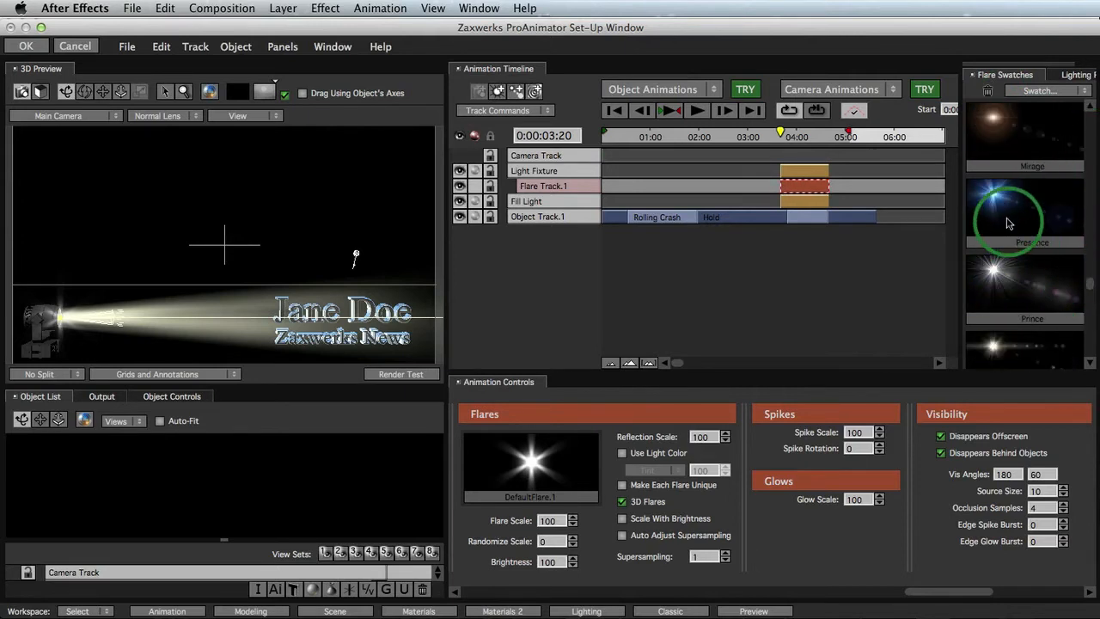
drag(1008, 223, 551, 479)
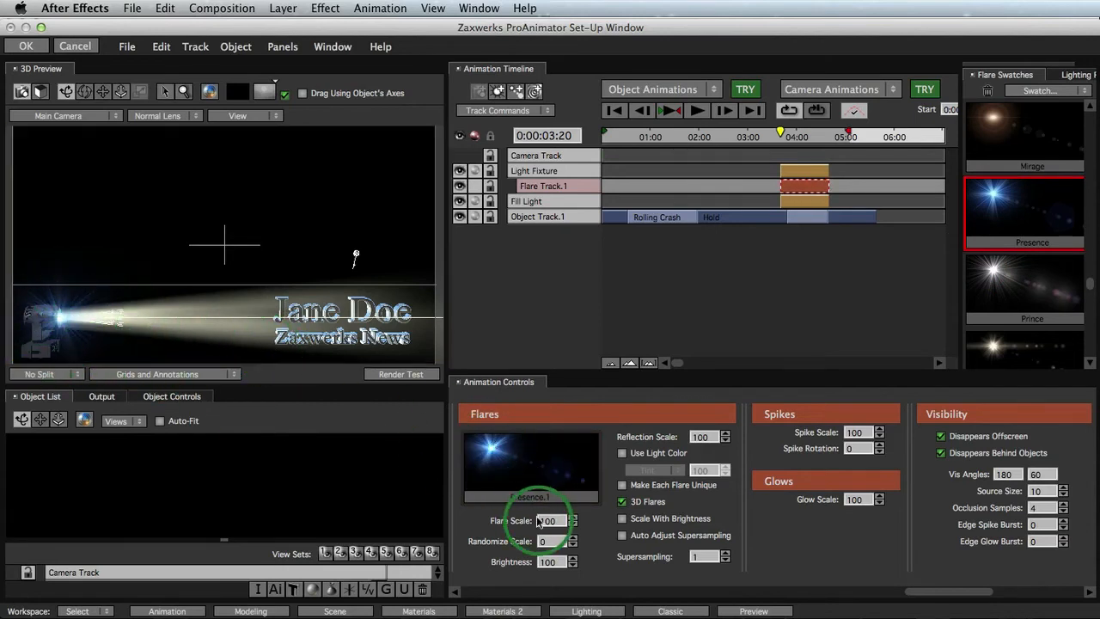
drag(557, 526, 534, 530)
- Add a starting pose at the beginning of the Light Fixture track and set its pipe position to X -814
drag(736, 138, 757, 140)
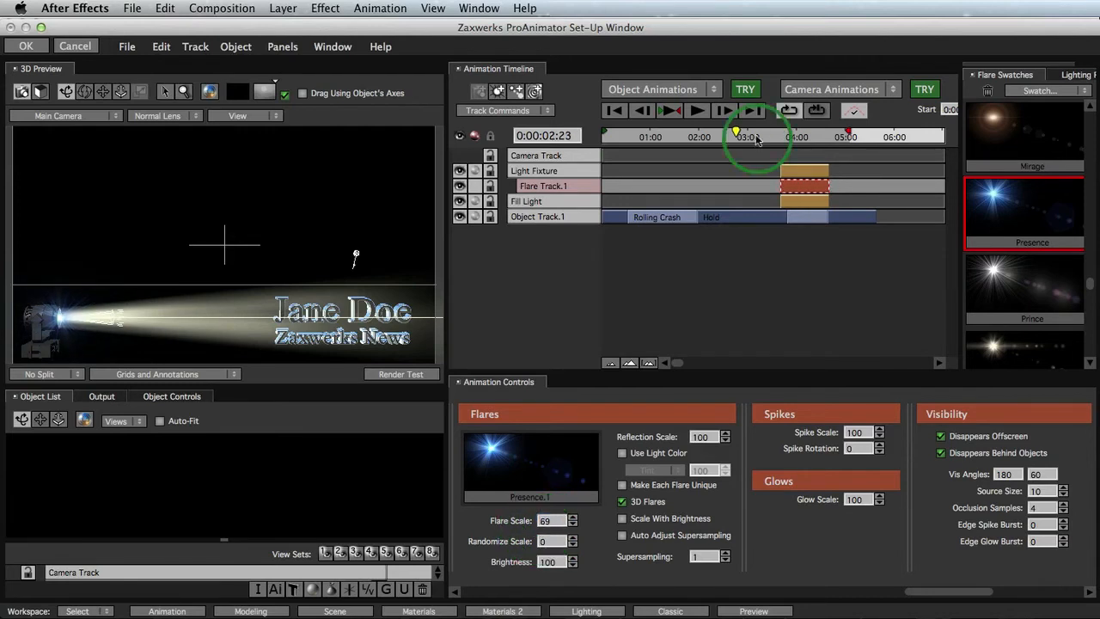
click(623, 175)
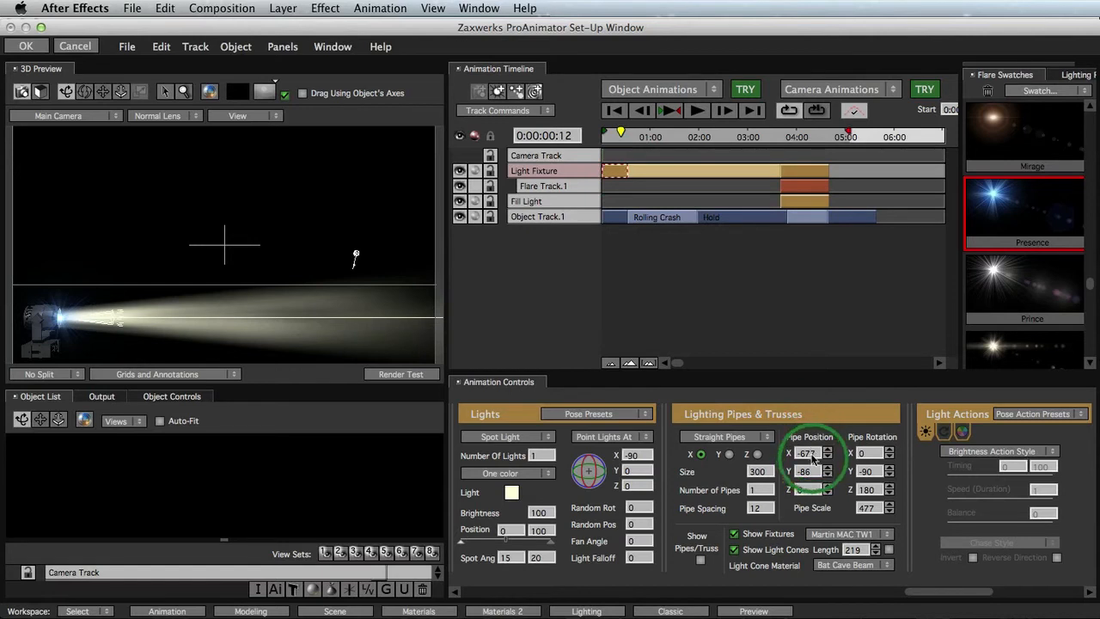
drag(812, 458, 789, 458)
drag(733, 455, 703, 454)
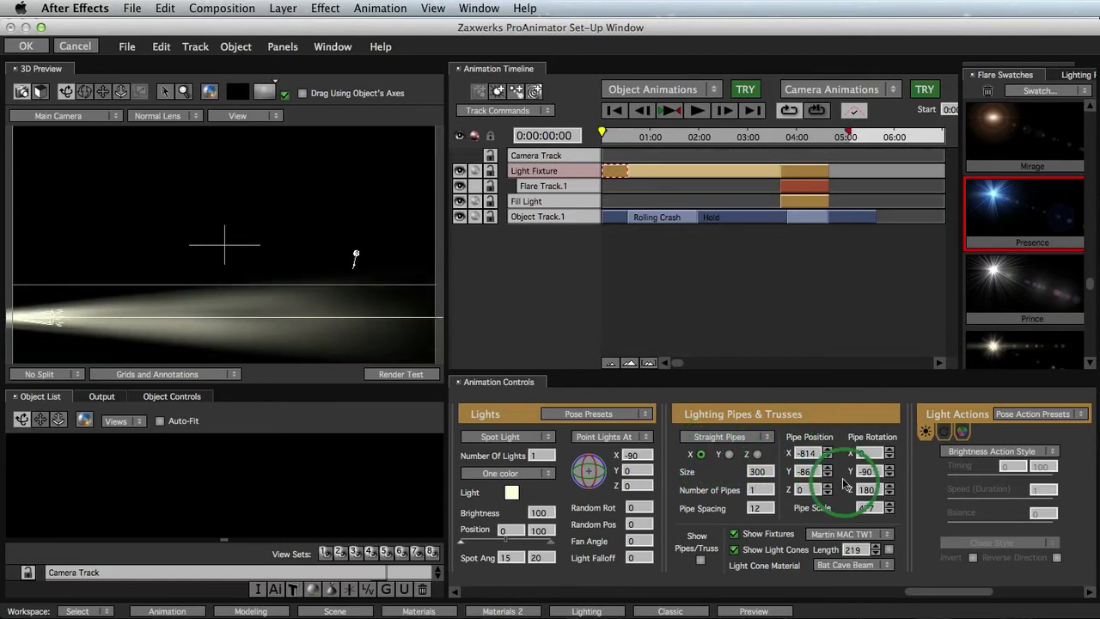
- Set the starting pose's pipe rotation to Y -139 and brightness to 52, and scrub through the animation to check it
drag(864, 471, 817, 475)
click(539, 549)
drag(539, 549, 508, 528)
click(754, 327)
click(631, 98)
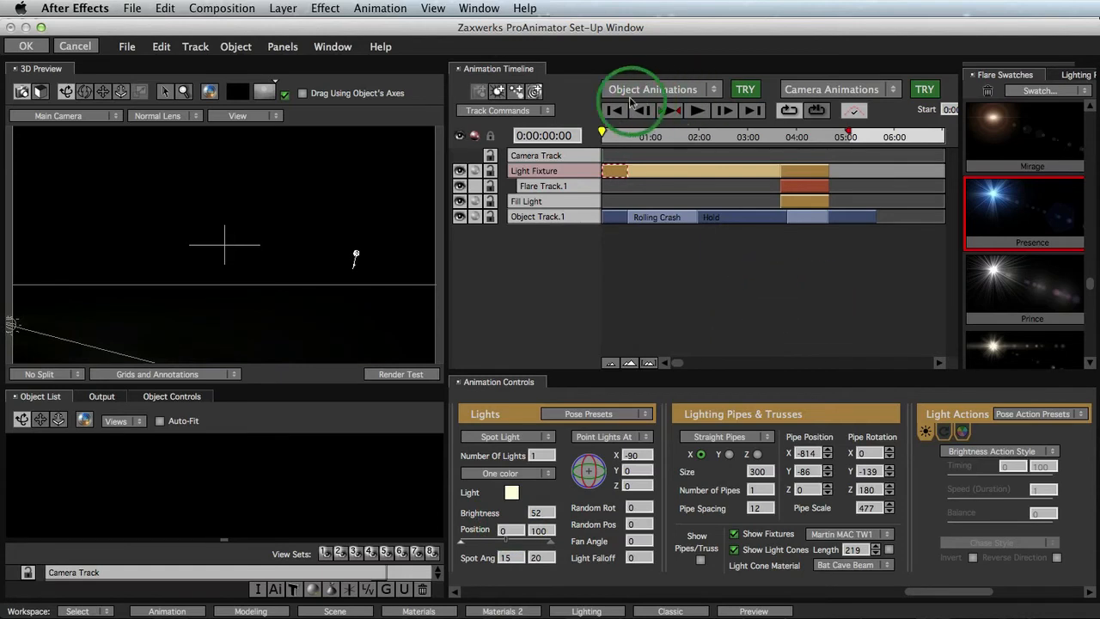
drag(619, 142, 816, 150)
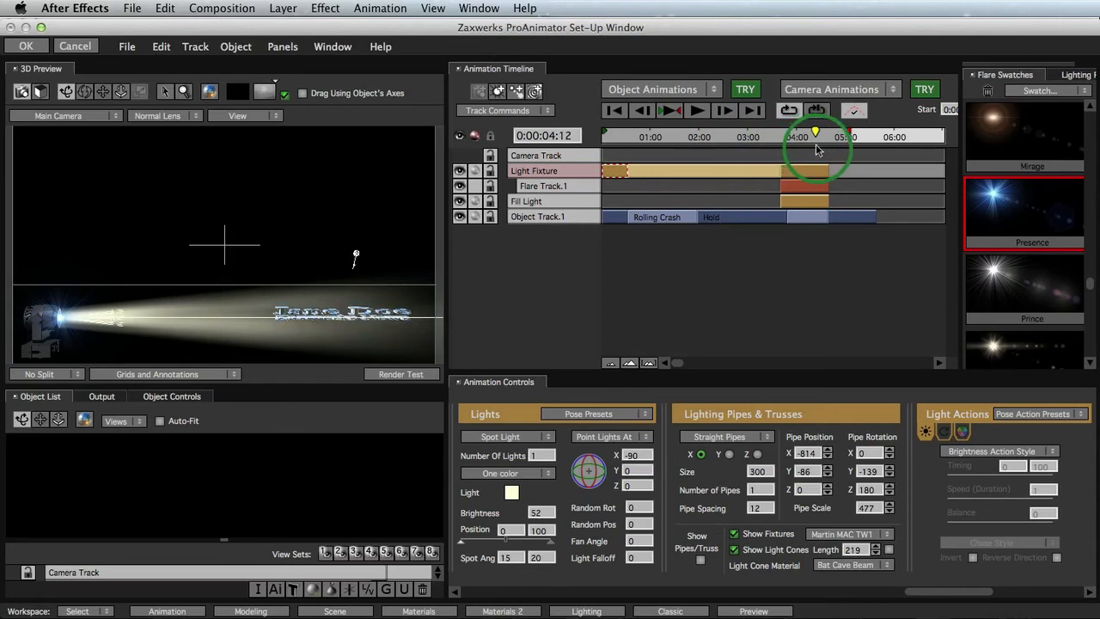
- Retime the Light Fixture's second pose to run from about 0:00:01:19 until just before 0:00:04:00, and scrub through it
click(804, 171)
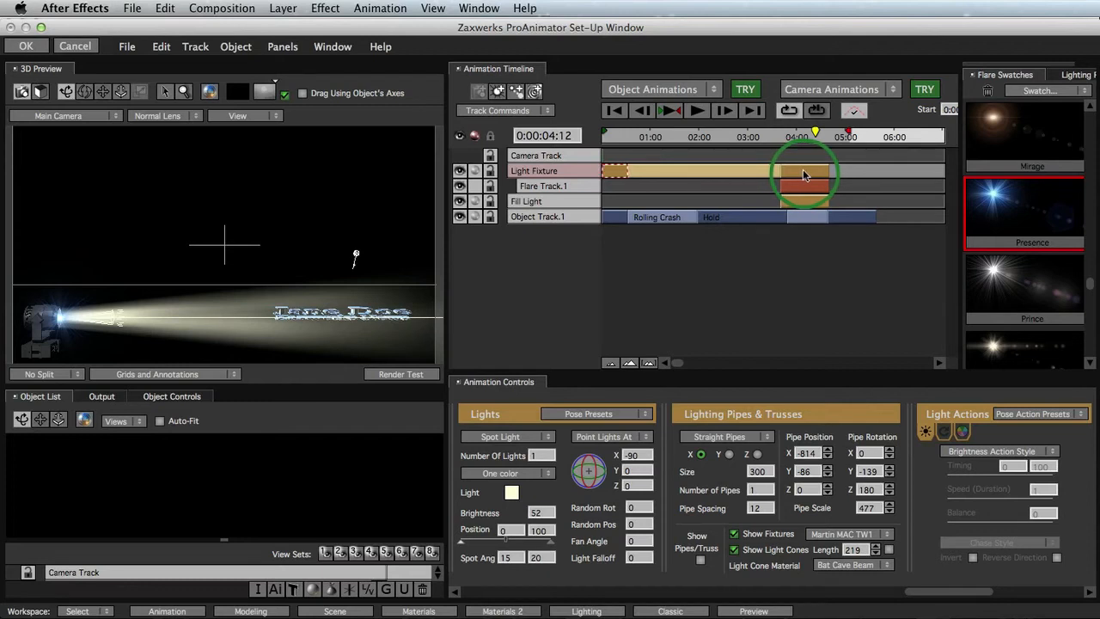
mouse_move(802, 170)
mouse_down()
mouse_move(702, 172)
mouse_move(782, 174)
mouse_up()
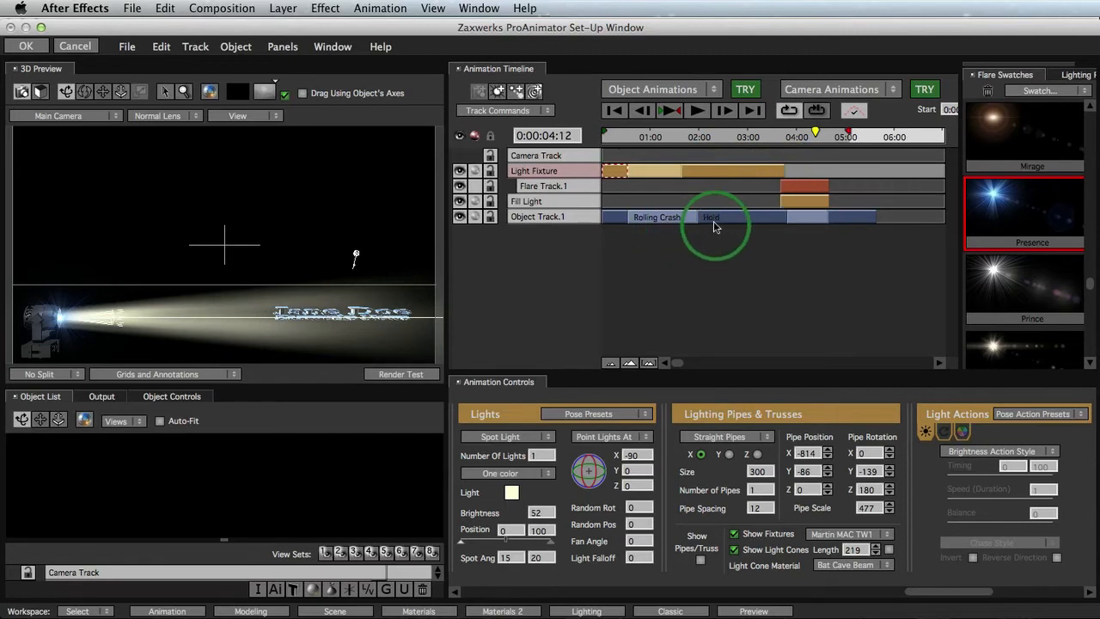
drag(737, 135, 616, 135)
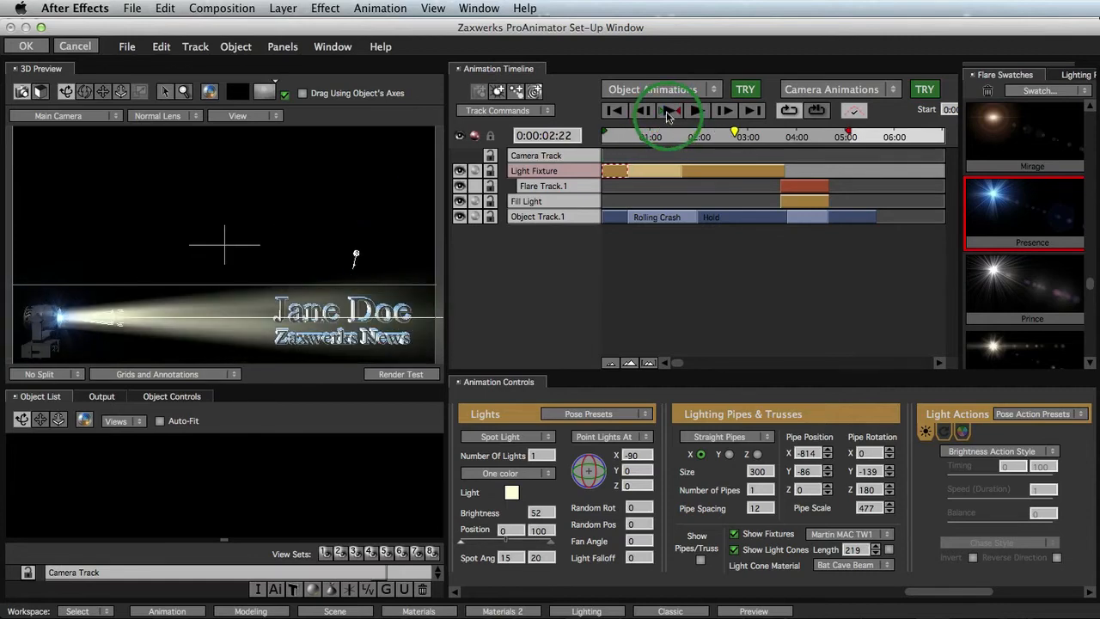
- Add an ending pose to the Light Fixture track with pipe position X -840, pipe rotation Y -134 and brightness 0, and preview the animation
click(836, 172)
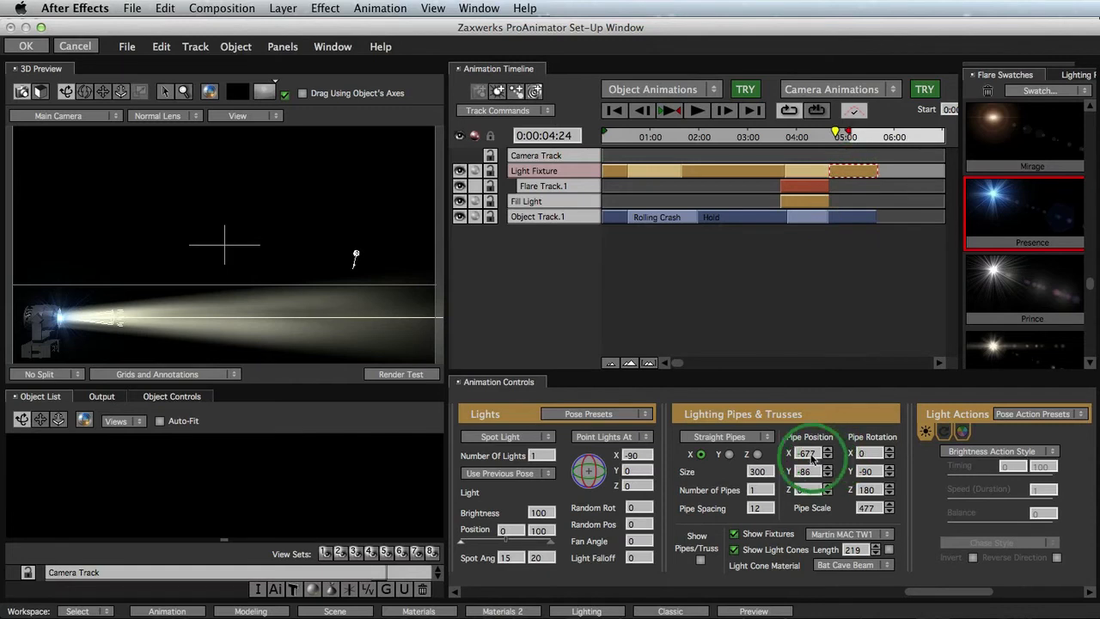
drag(800, 455, 688, 455)
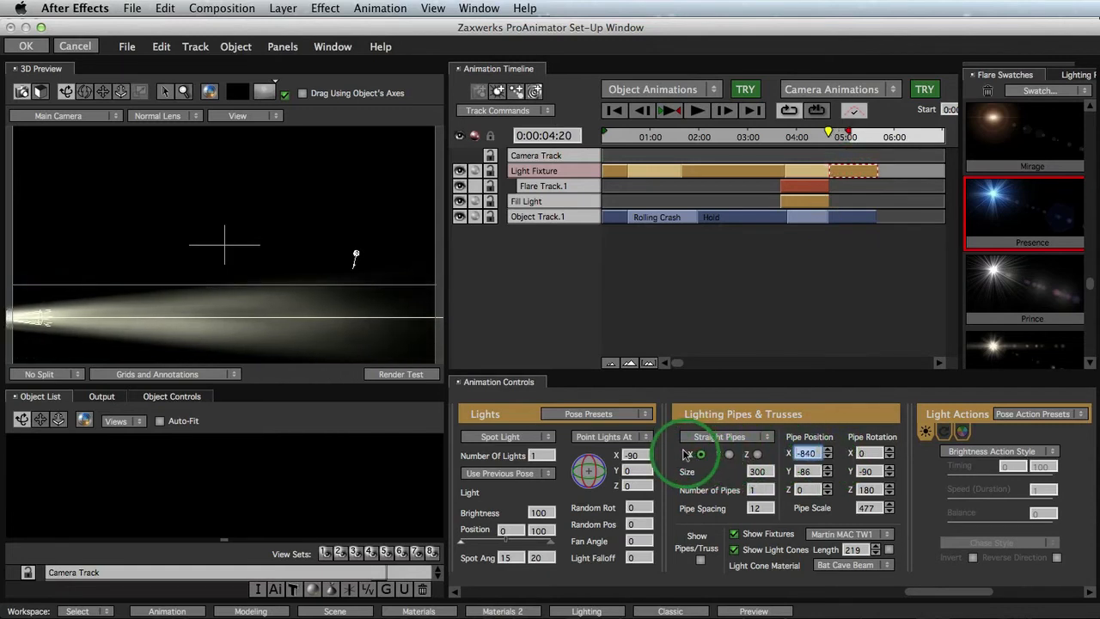
drag(870, 471, 848, 455)
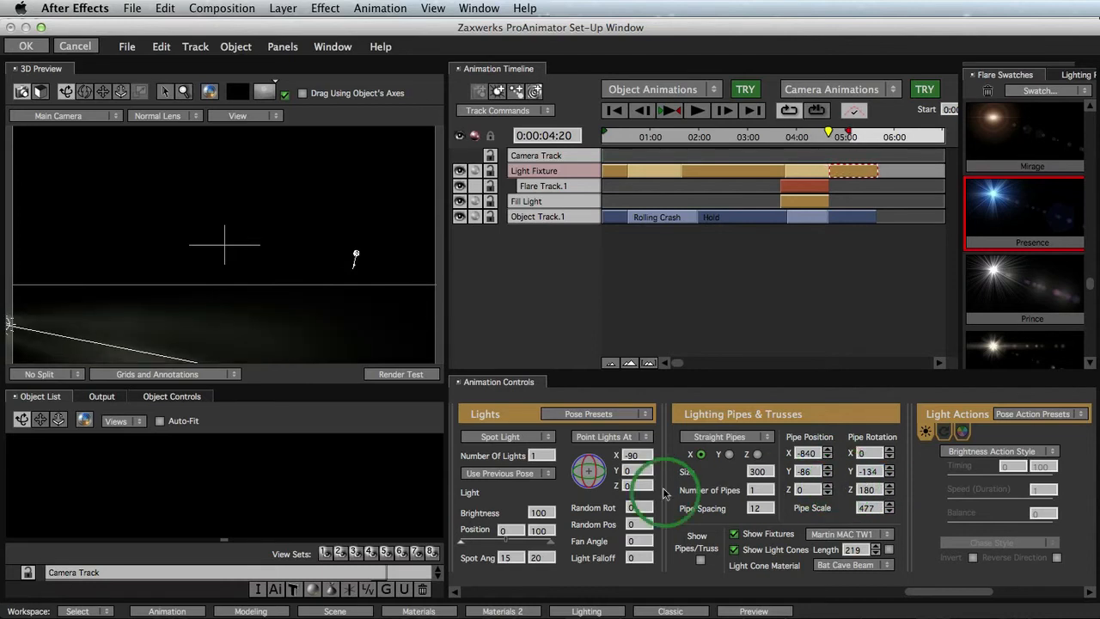
drag(542, 513, 388, 504)
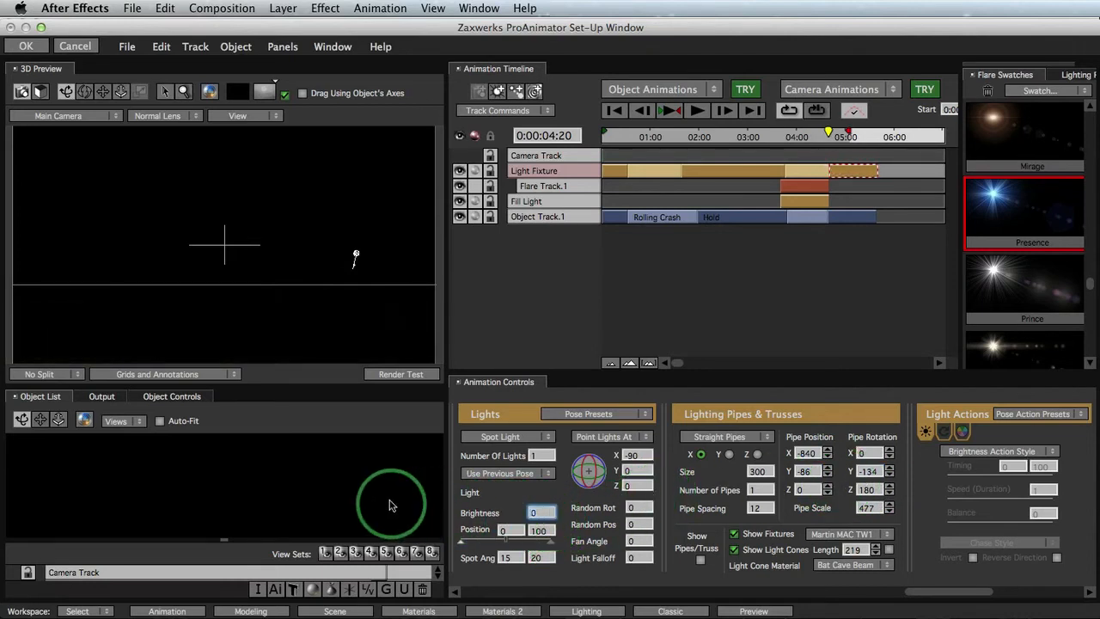
click(670, 110)
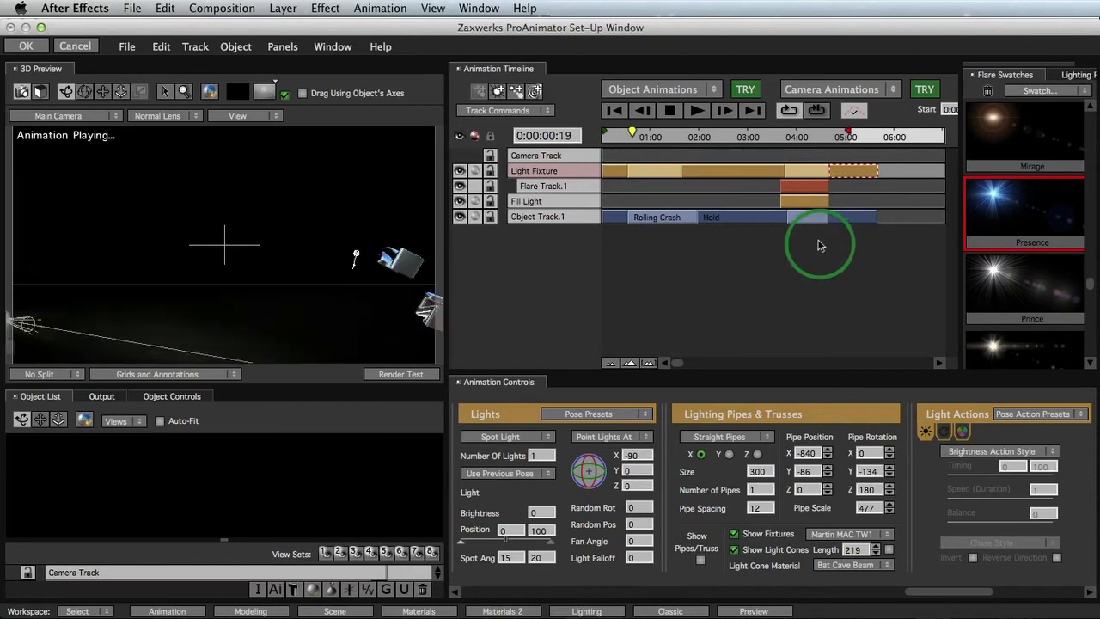
click(669, 111)
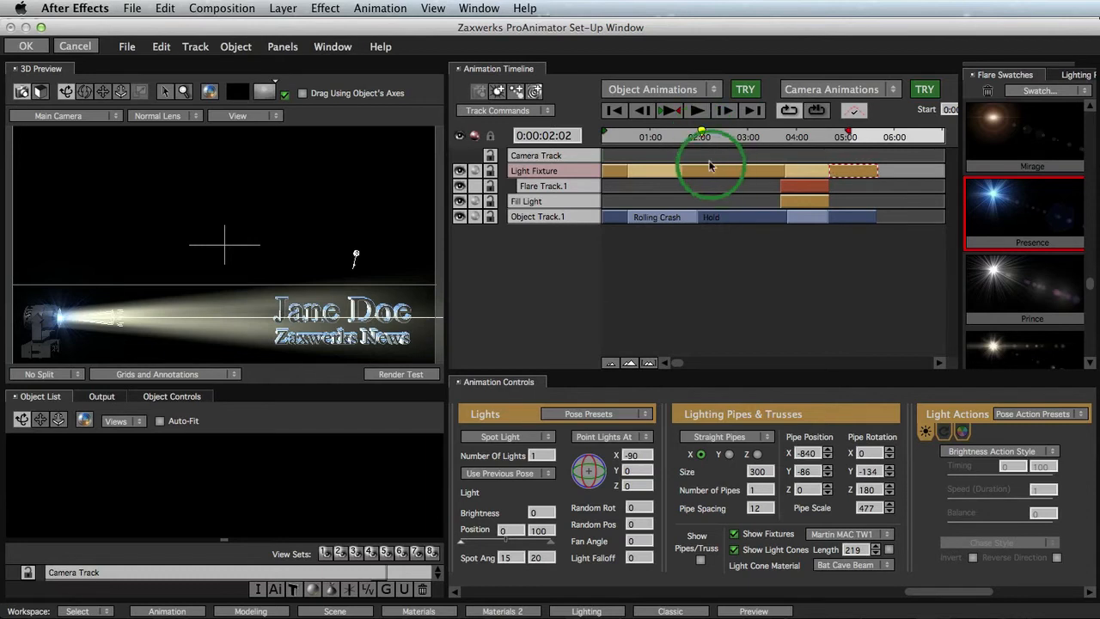
drag(697, 136, 736, 144)
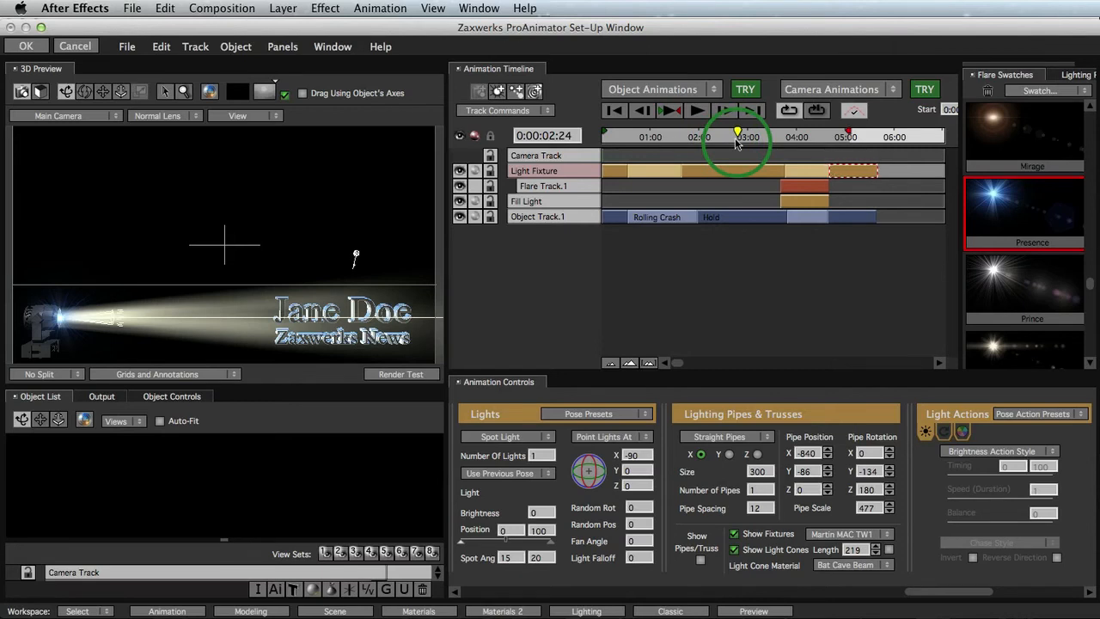
- Apply the Flicker All Small brightness action to the Light Fixture's middle pose and play the animation to check it
click(725, 173)
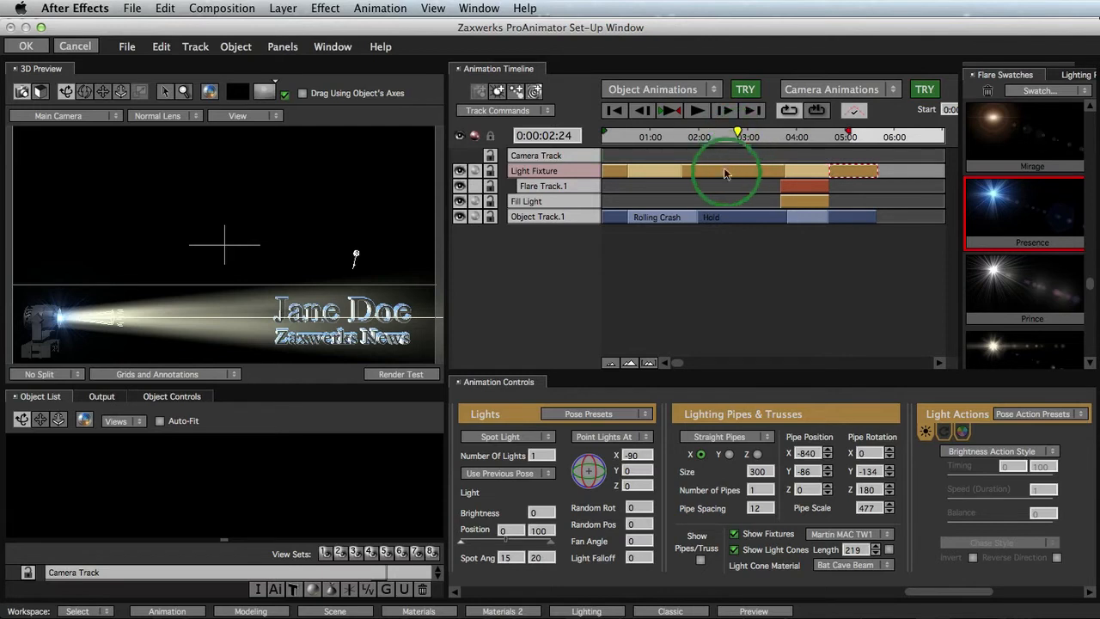
click(724, 177)
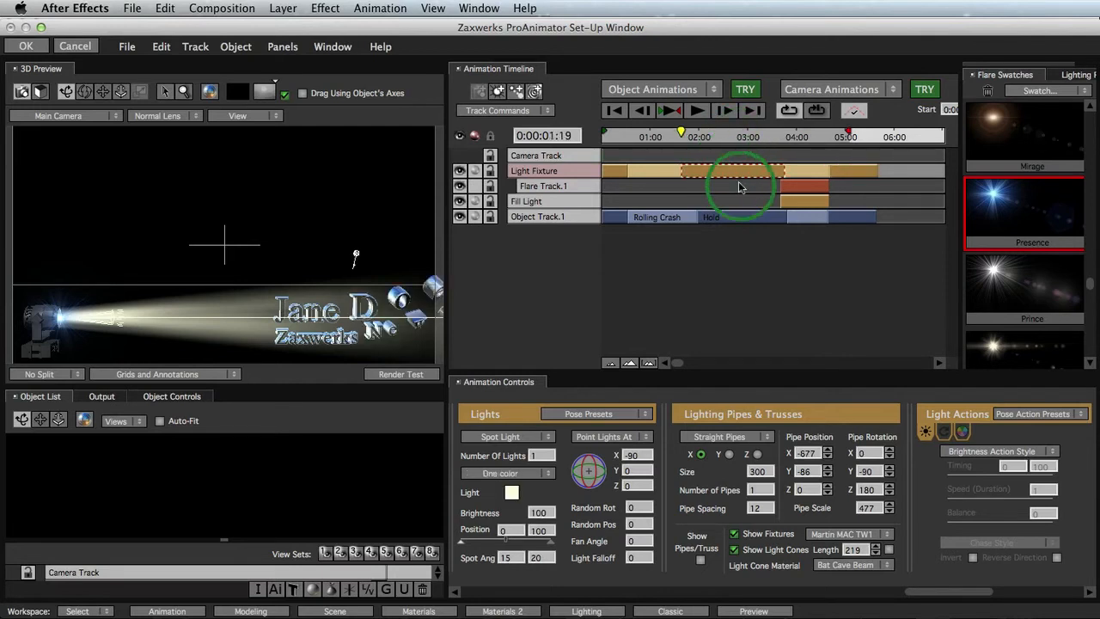
click(959, 452)
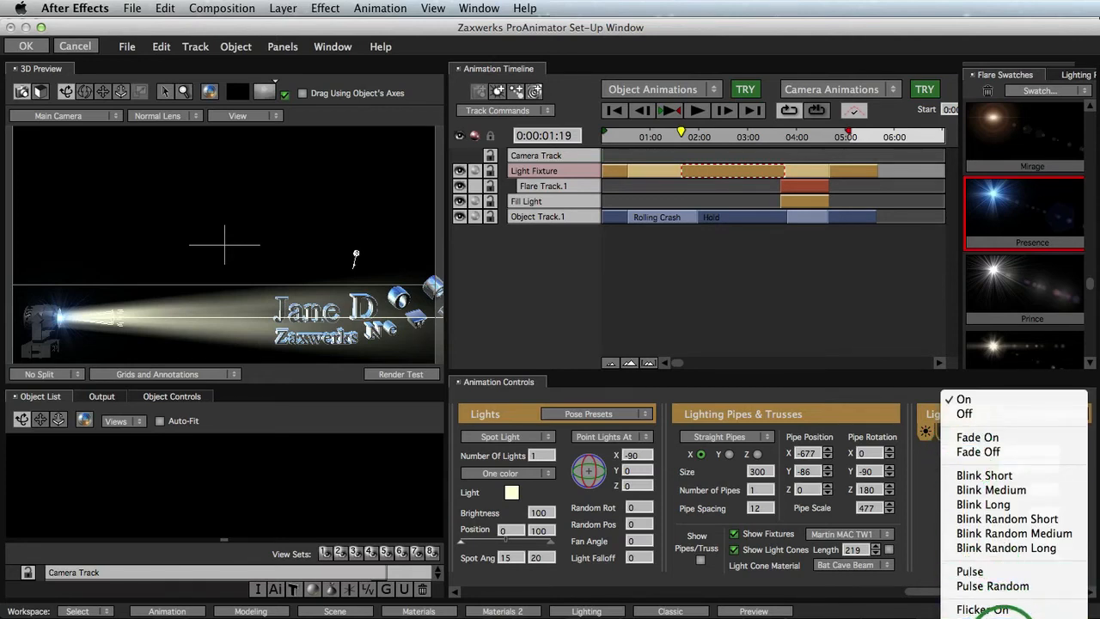
click(988, 597)
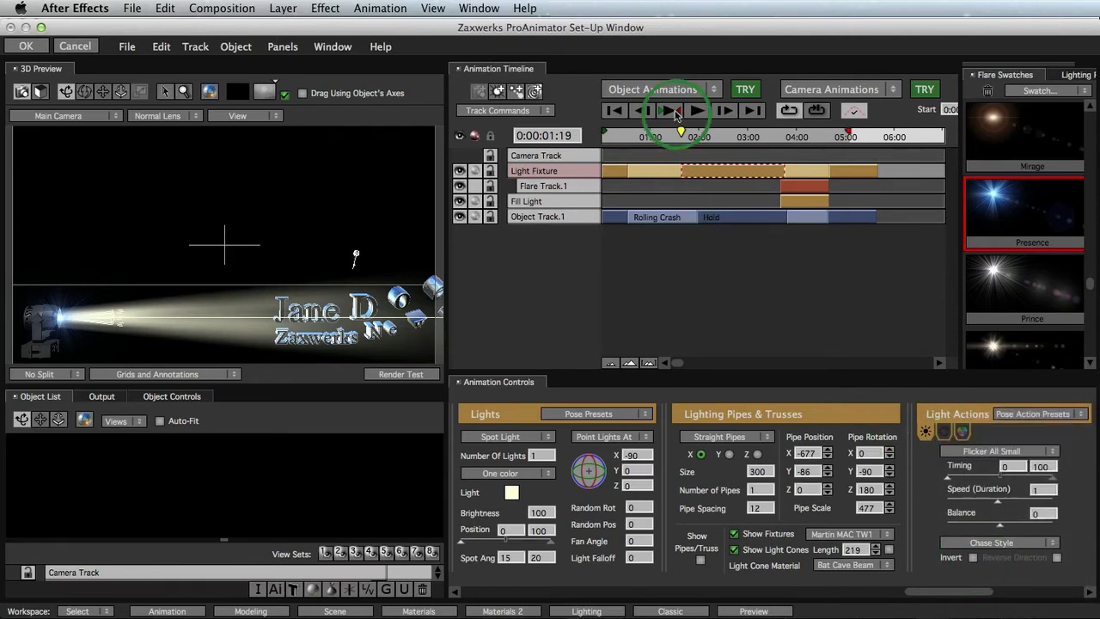
click(676, 114)
click(293, 314)
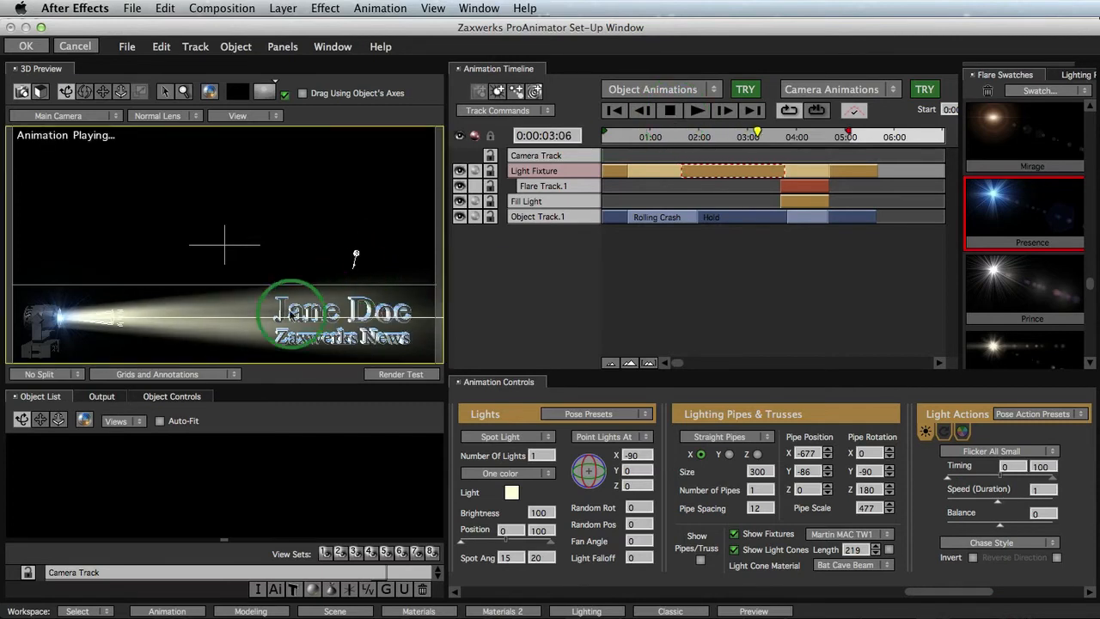
drag(292, 314, 567, 258)
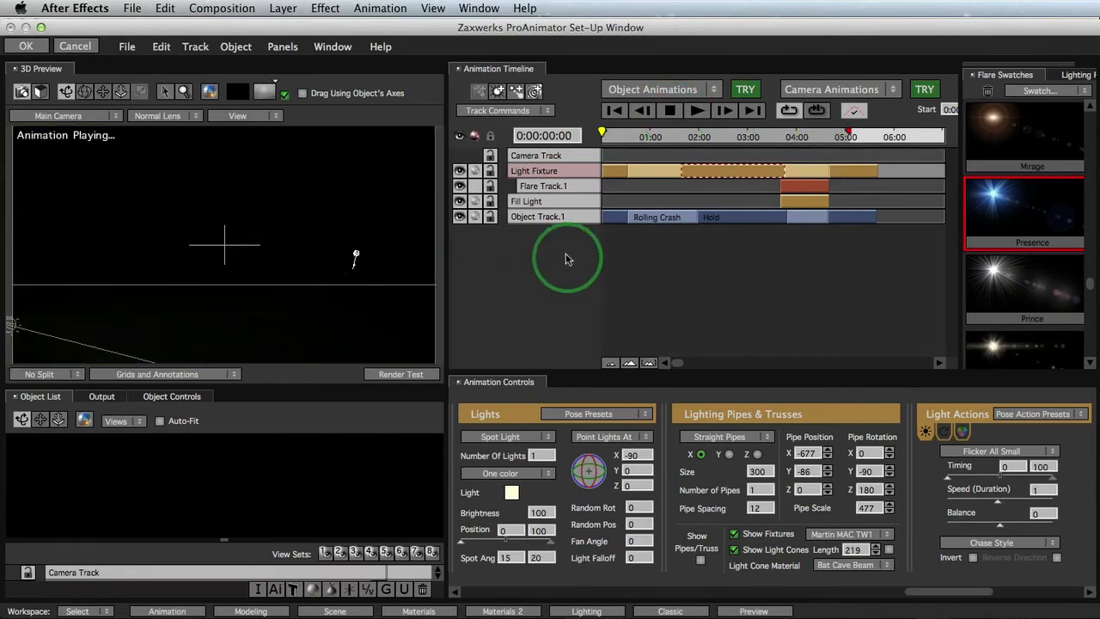
click(671, 113)
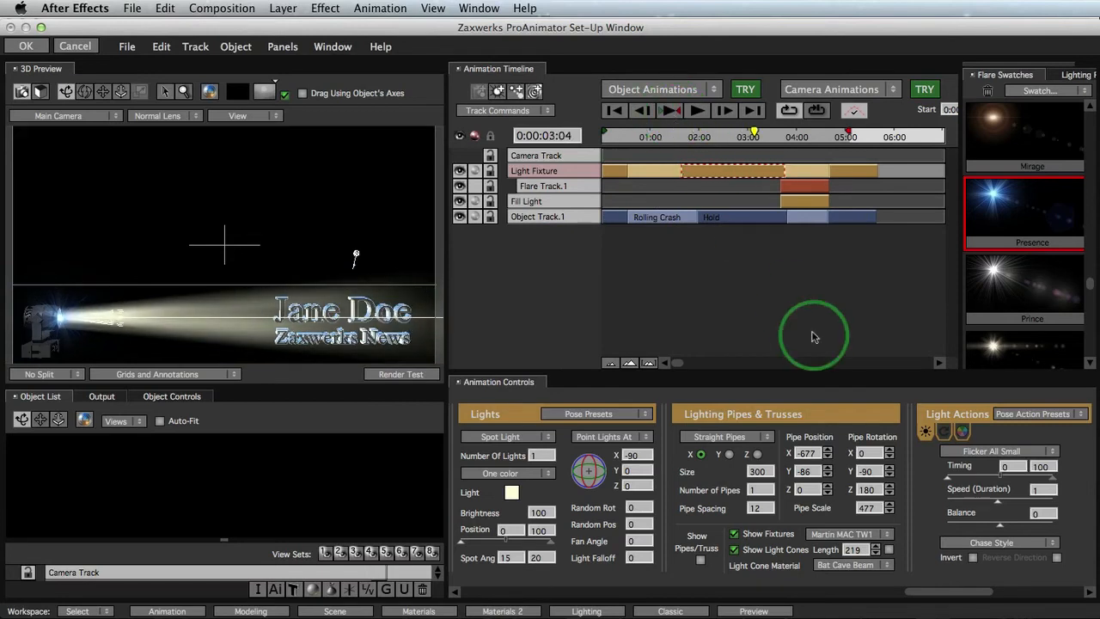
- Apply the Random Hue color action to the Light Fixture's middle pose and preview the animation
click(963, 432)
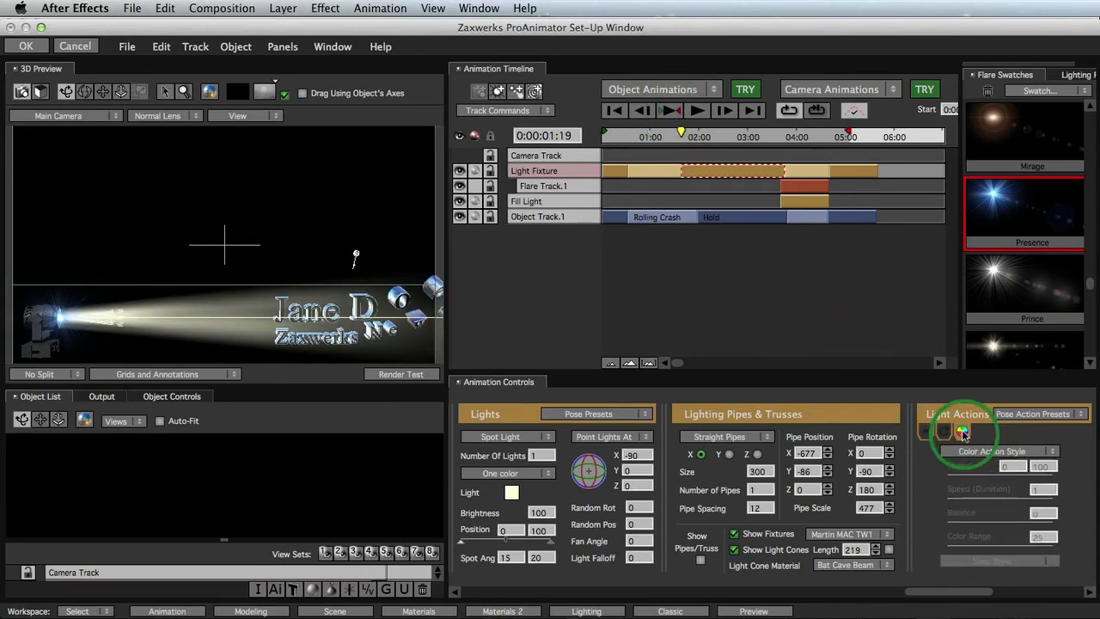
click(971, 451)
click(978, 487)
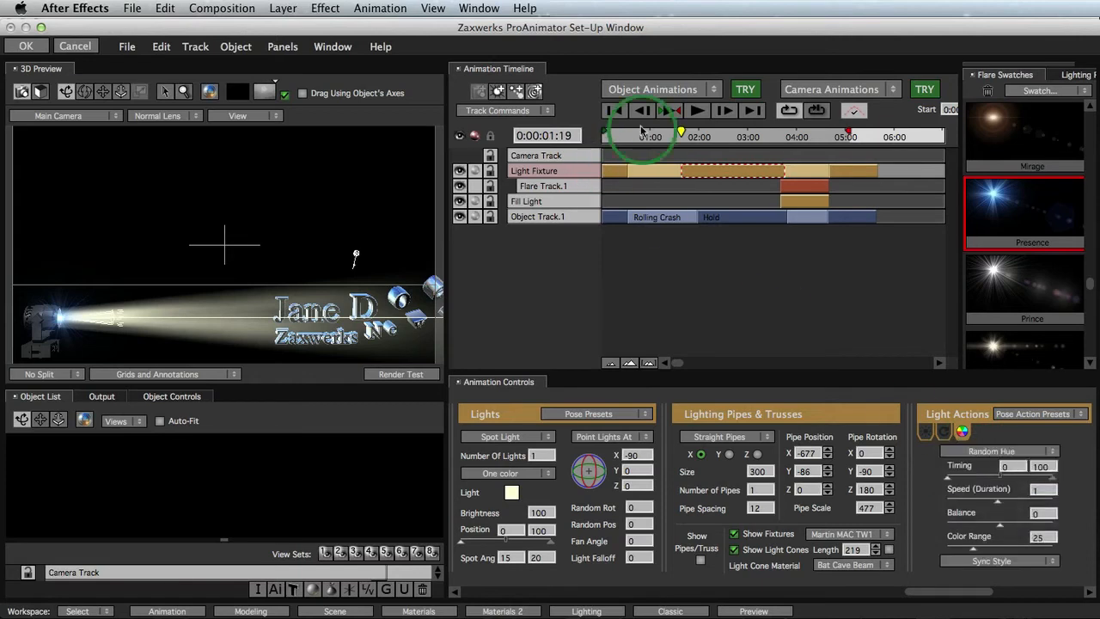
click(260, 323)
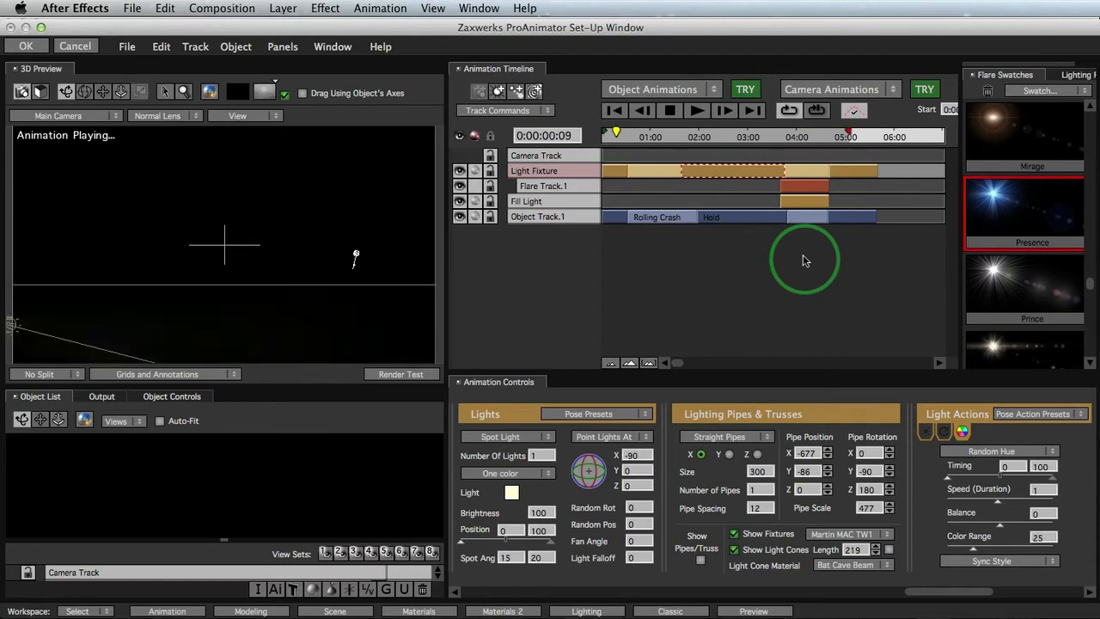
click(672, 112)
drag(710, 139, 652, 140)
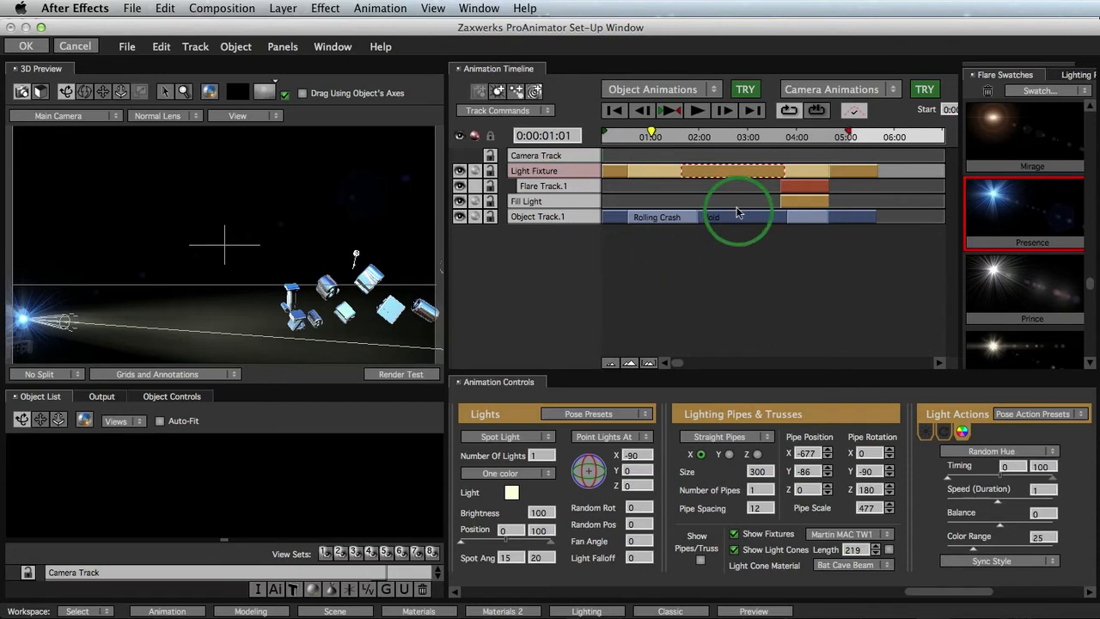
- Disable the Single Iris and both Multiple Iris Small elements of the flare track's Presence flare in the Lens Flare Editor
click(814, 191)
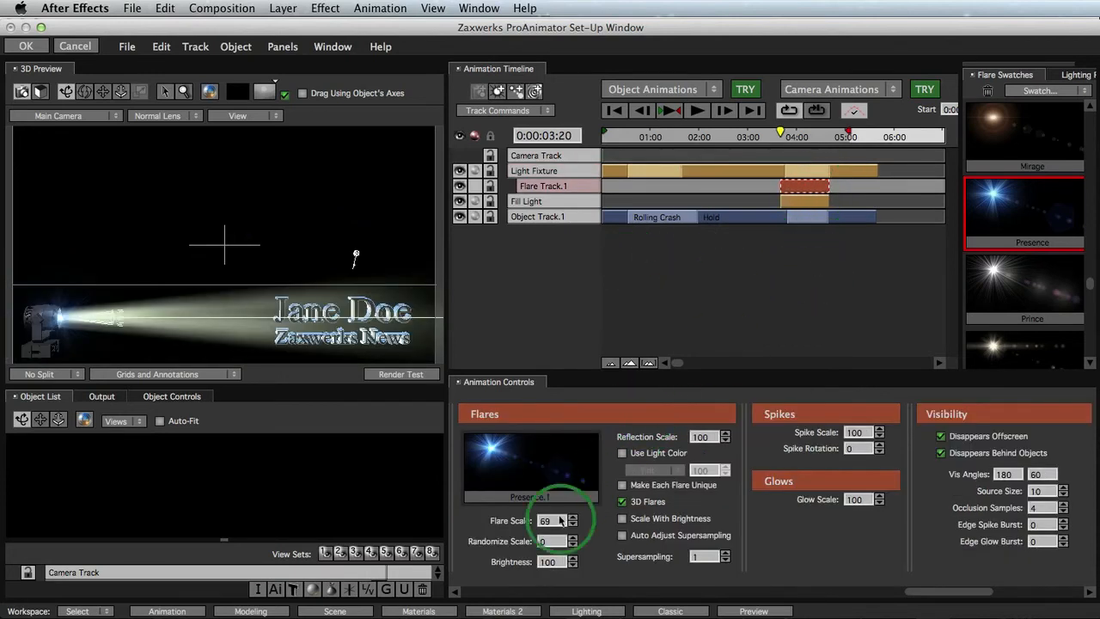
click(536, 477)
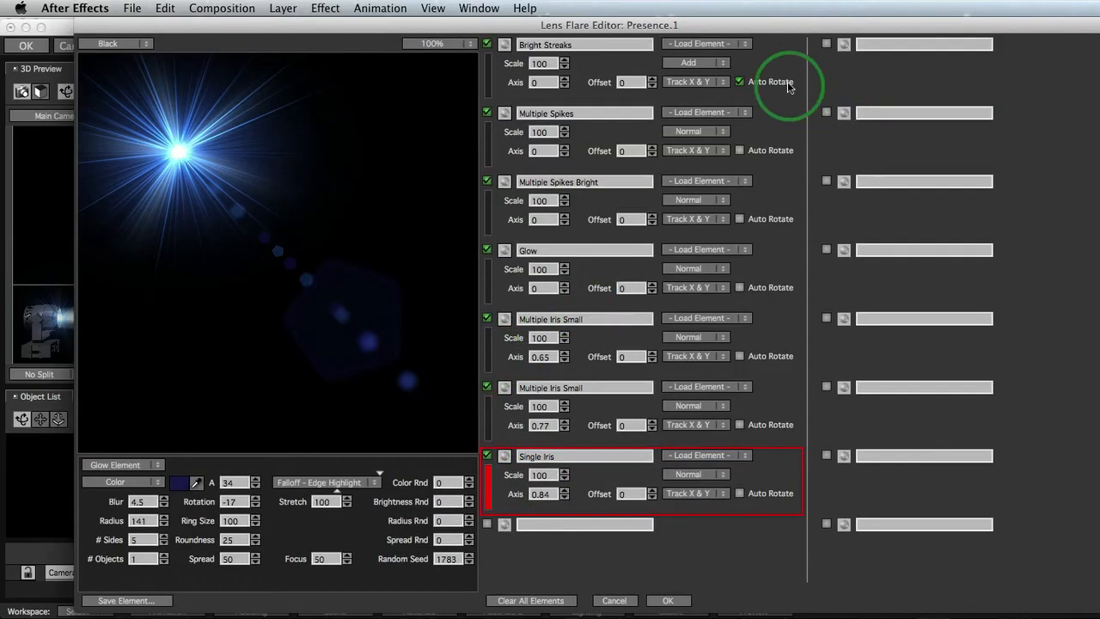
click(487, 455)
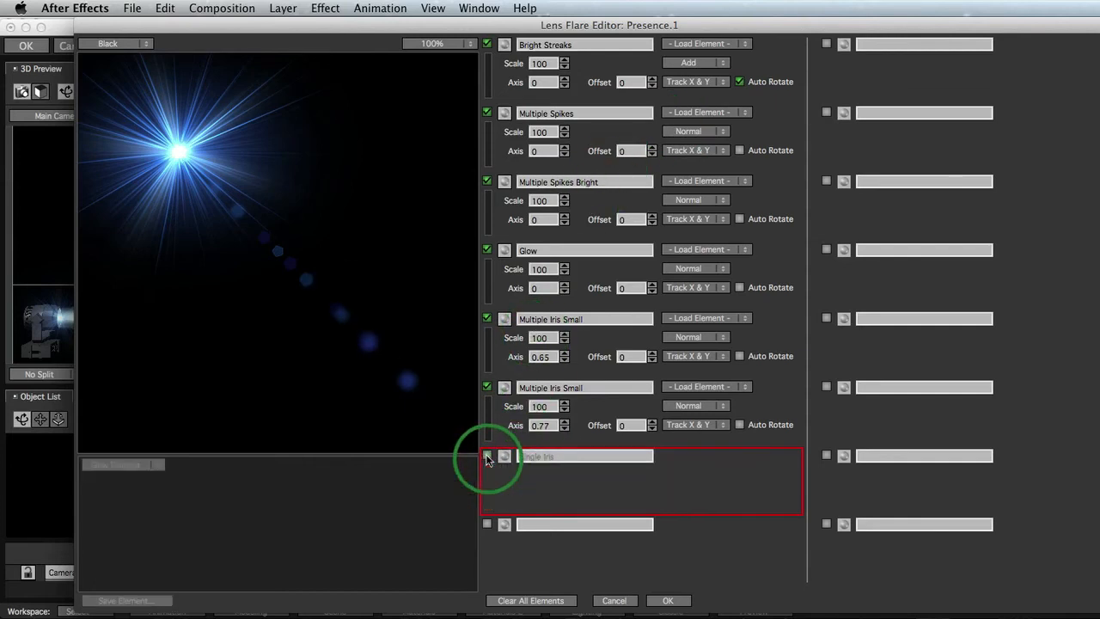
click(487, 389)
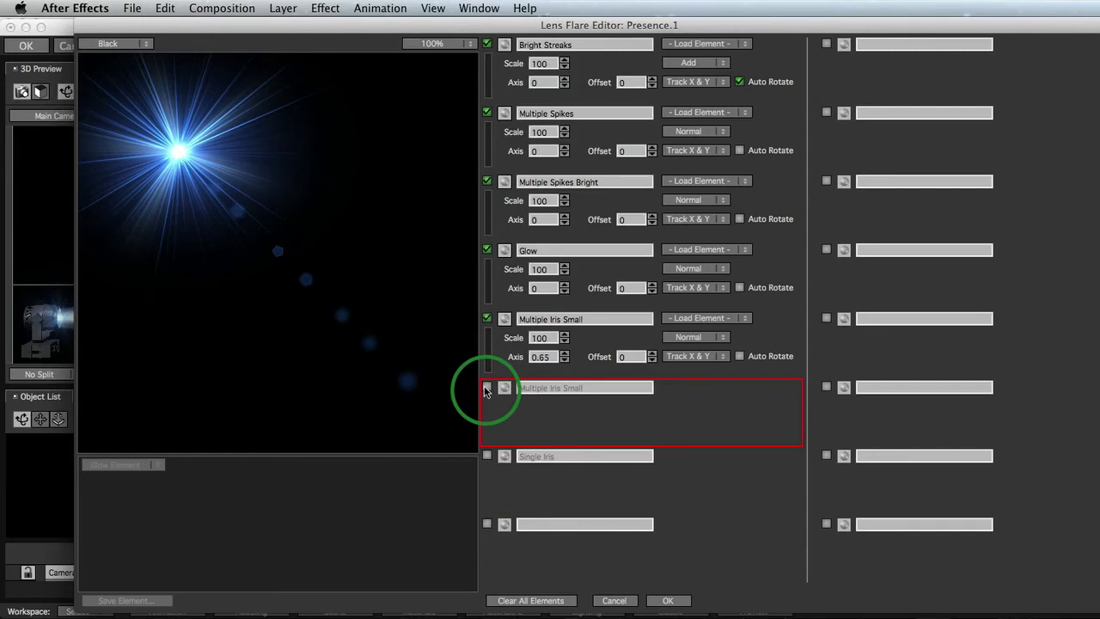
click(487, 319)
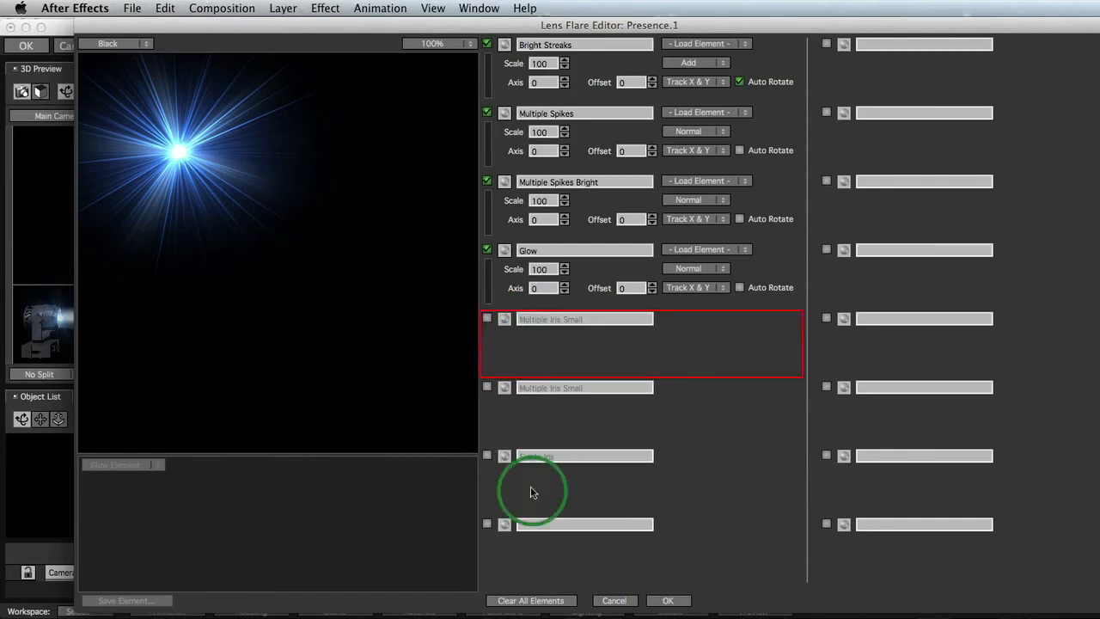
click(669, 601)
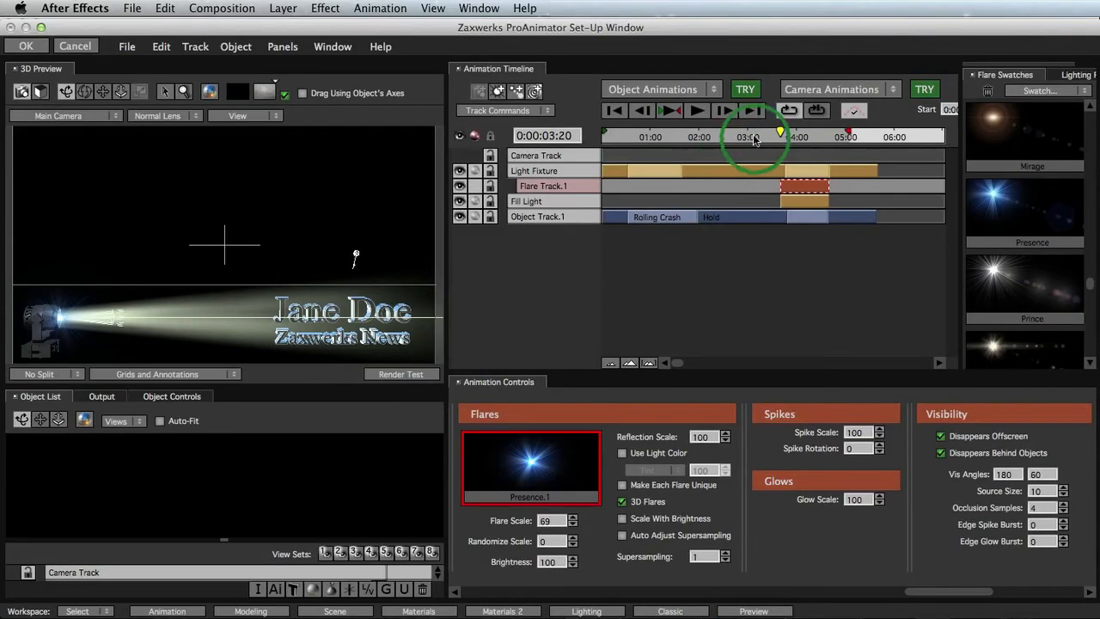
- Scrub through the animation to check the edited flare, and render a test of the frame at 0:00:01:25
drag(778, 133, 683, 135)
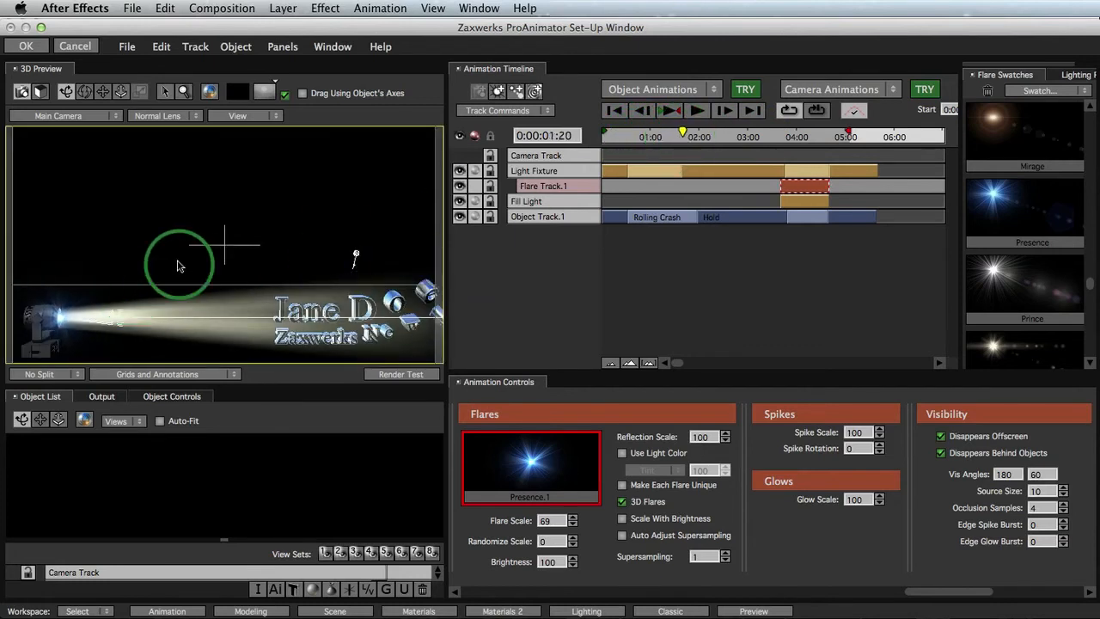
click(693, 138)
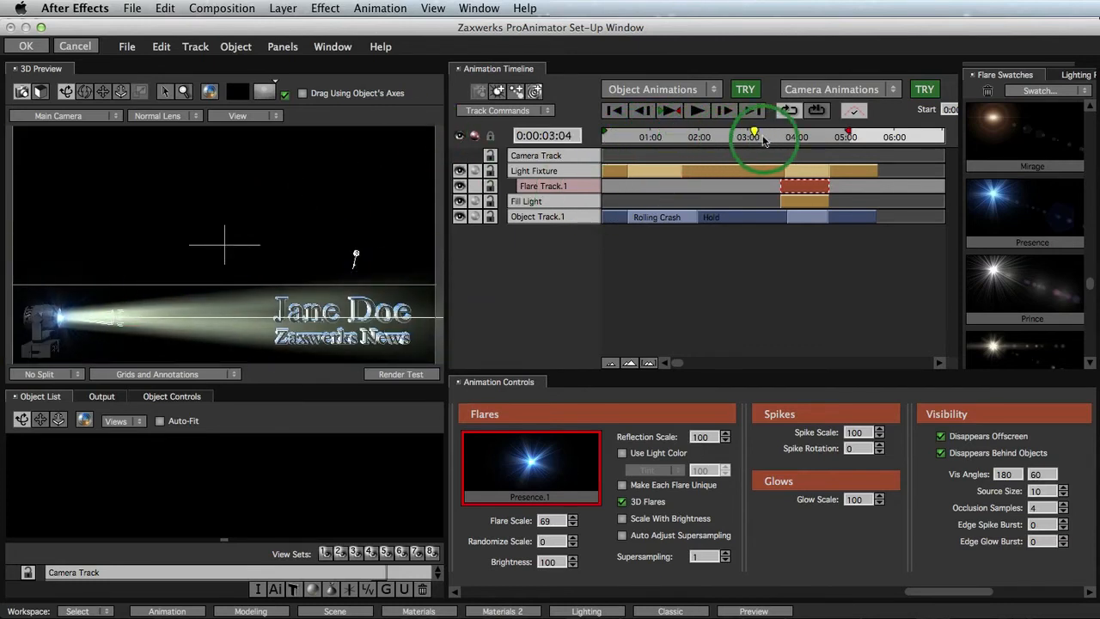
click(637, 291)
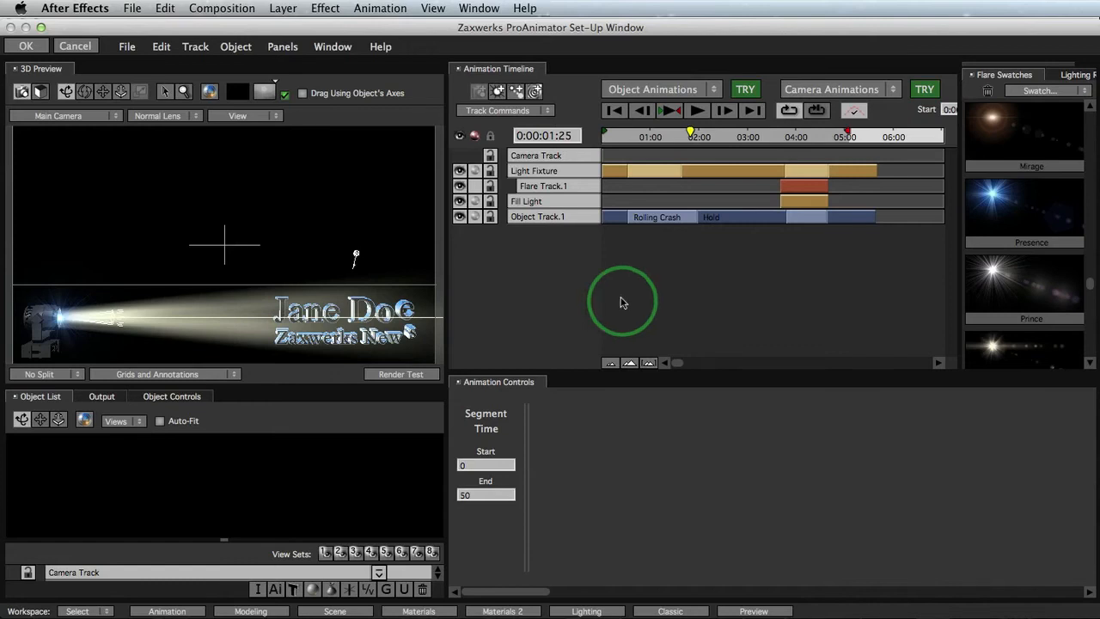
click(404, 374)
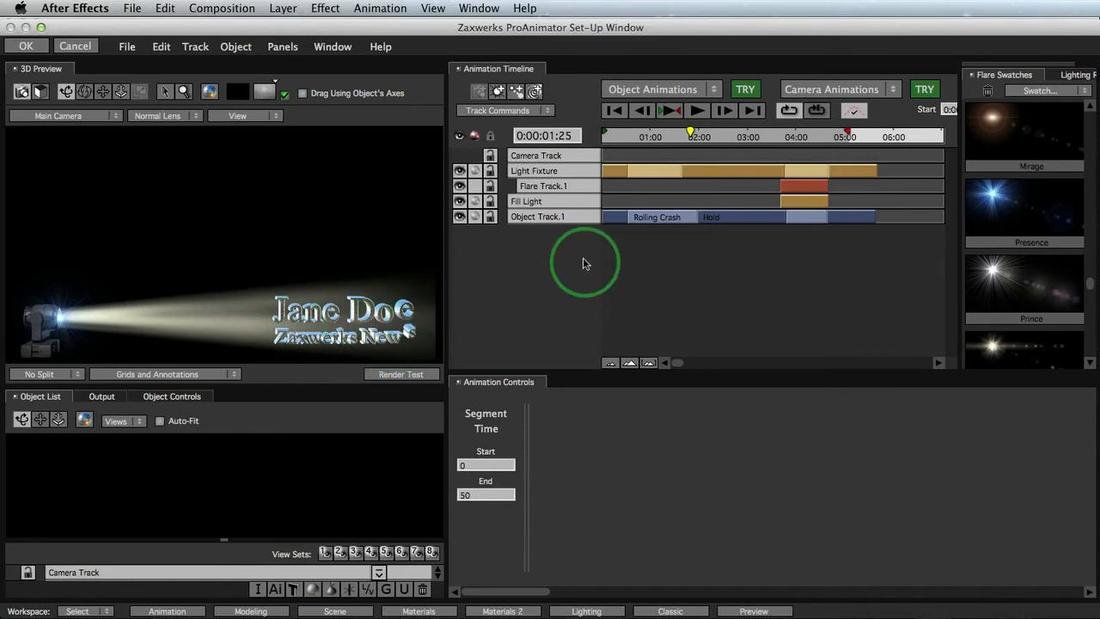
- Move the title text's Hold pose to X -32, Y 18, Z 101 and render a test frame
click(719, 221)
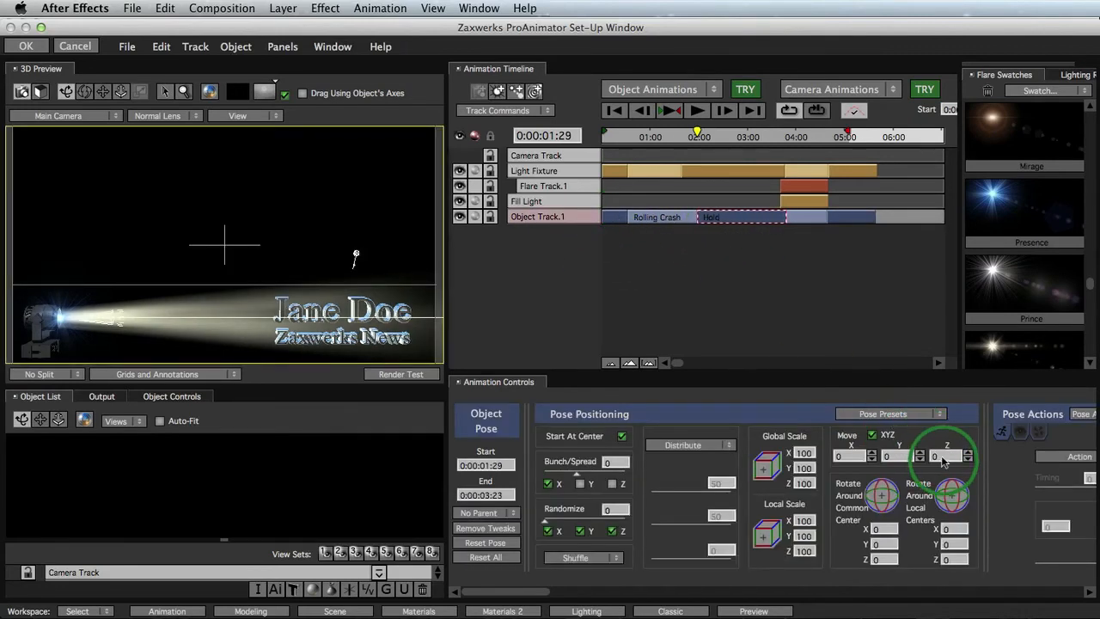
drag(944, 456, 1010, 450)
drag(853, 459, 829, 460)
drag(898, 460, 911, 460)
click(400, 374)
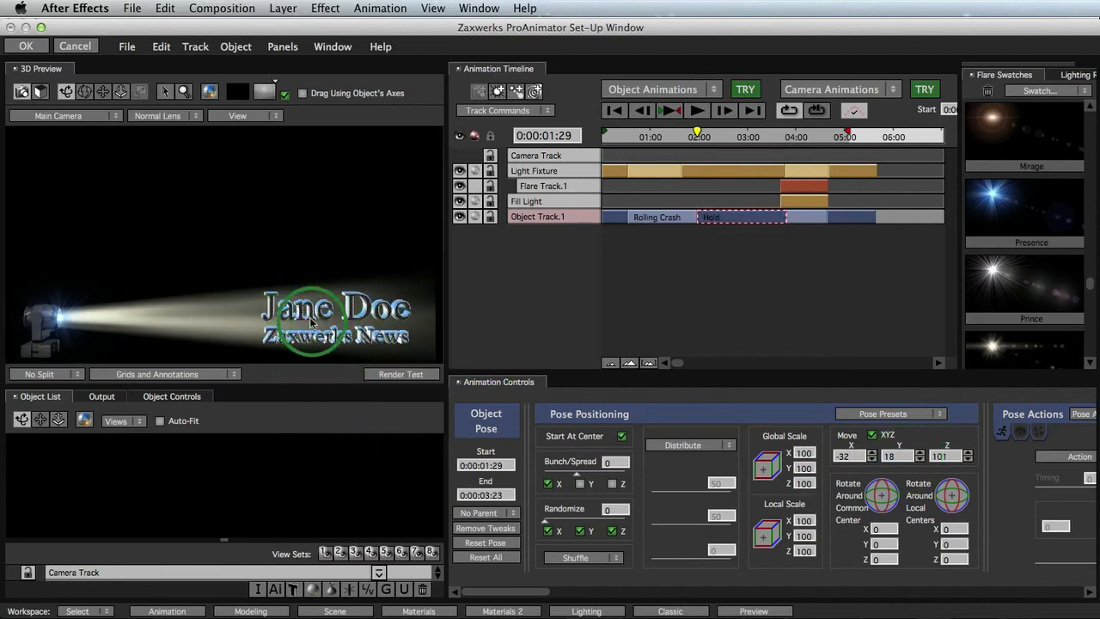
- Check the start of the animation and accept the ProAnimator setup to return to the After Effects composition
drag(663, 140, 635, 150)
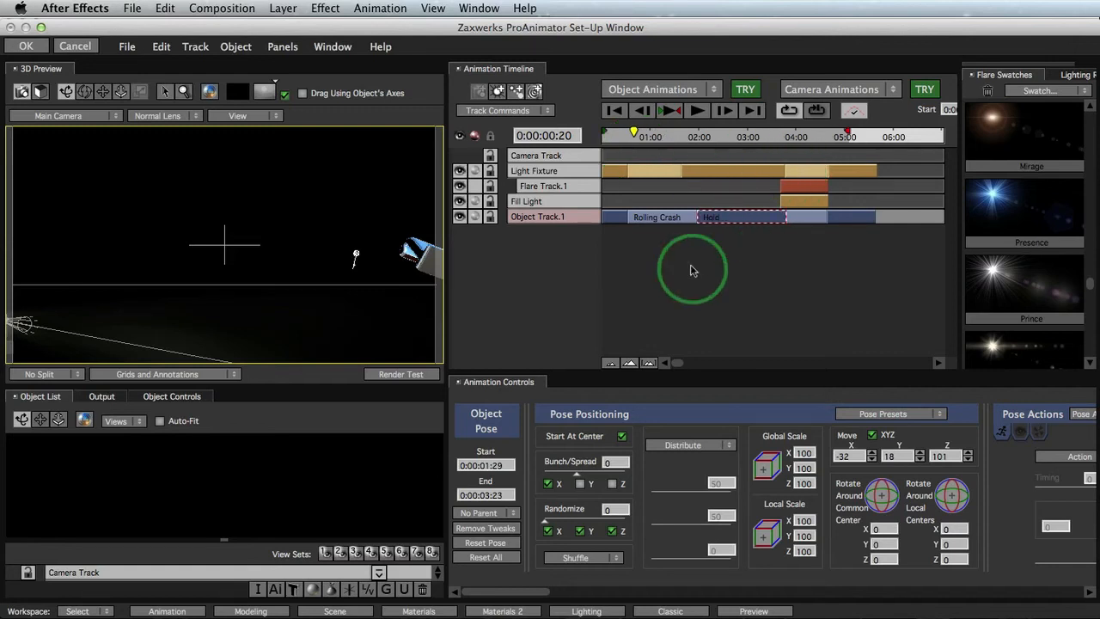
click(26, 47)
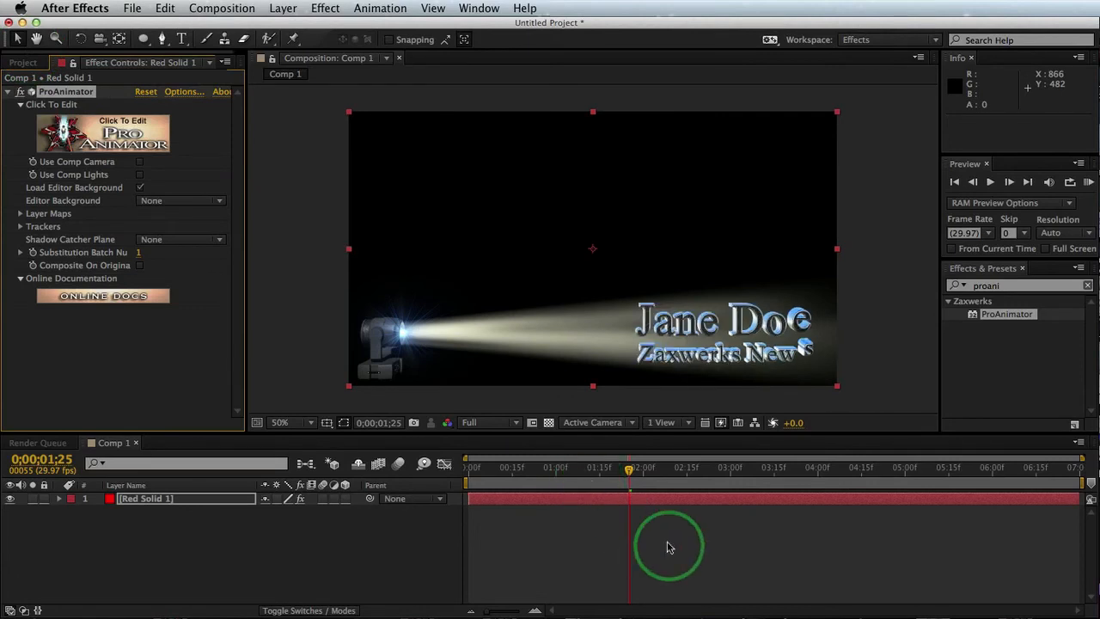
- Switch the Red Solid 1 layer to draft quality and check the title animation through 0;00;03;23
click(739, 470)
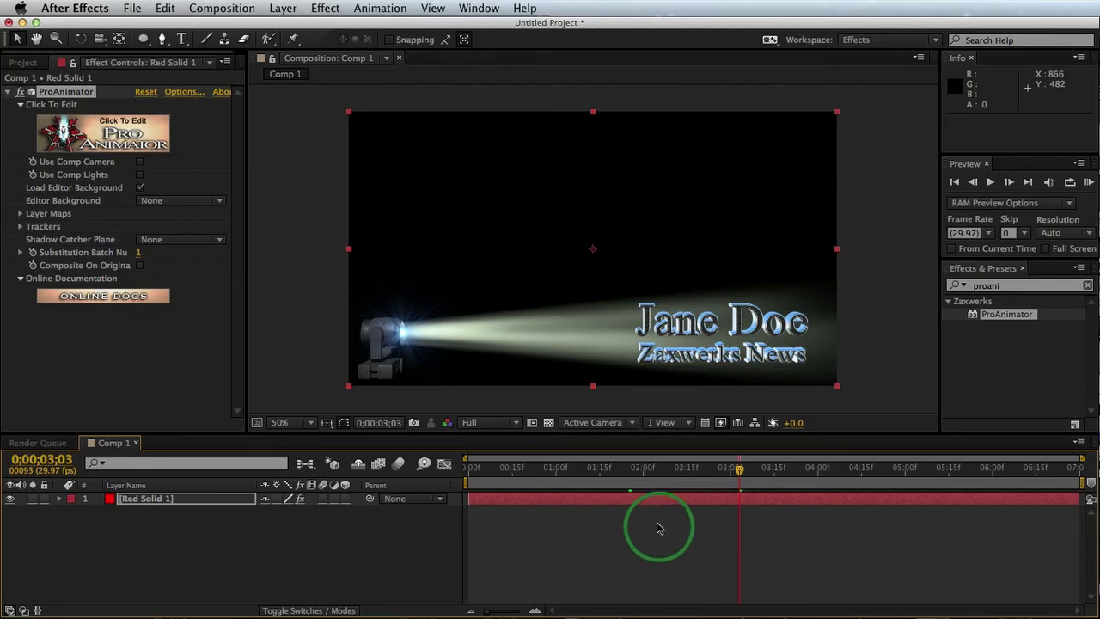
click(288, 500)
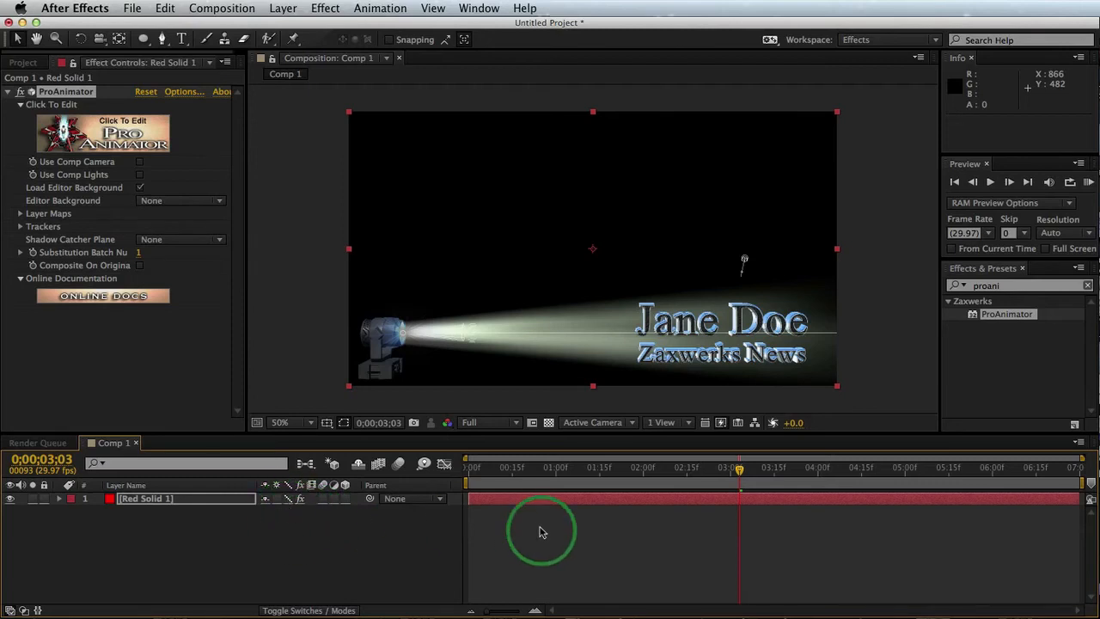
drag(739, 469, 798, 471)
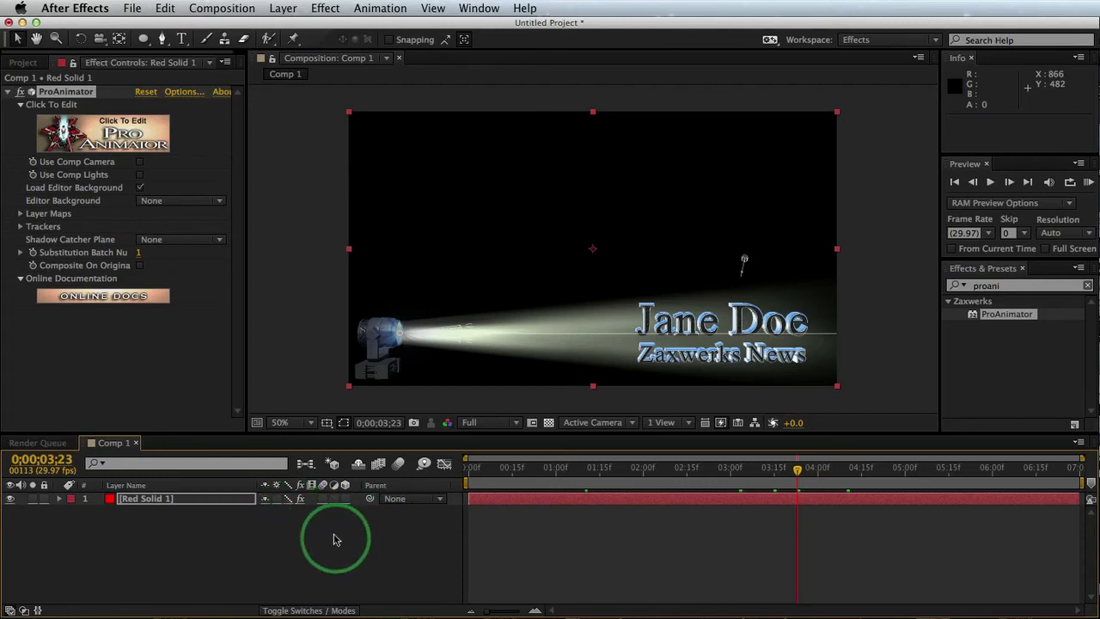
click(233, 528)
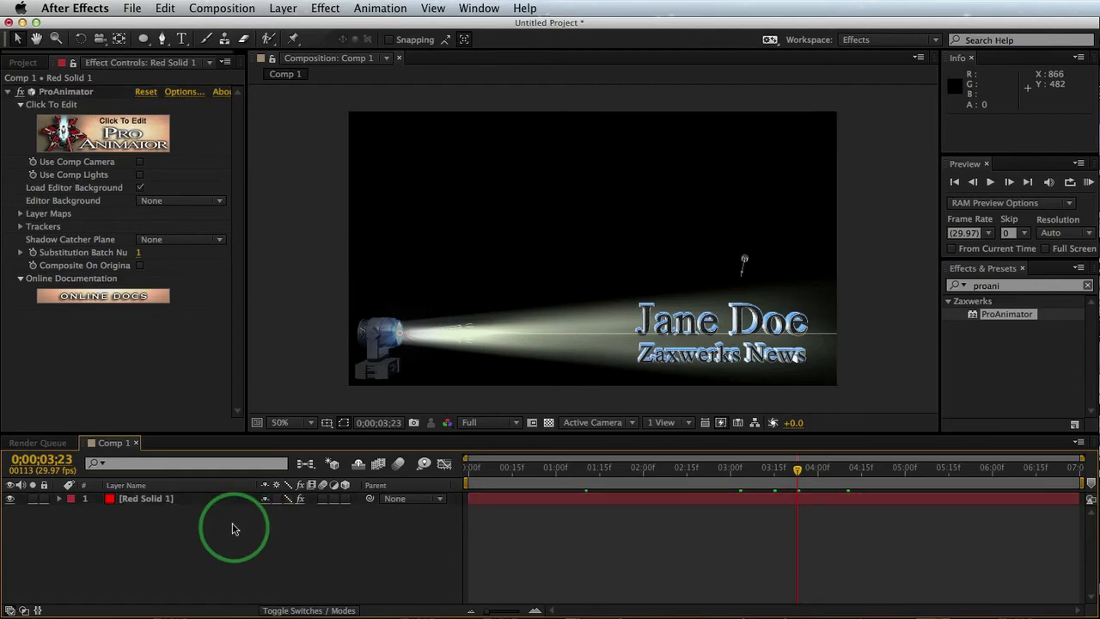
- Import Newscaster.jpg as footage and place it in Comp 1 beneath the Red Solid 1 layer
click(132, 8)
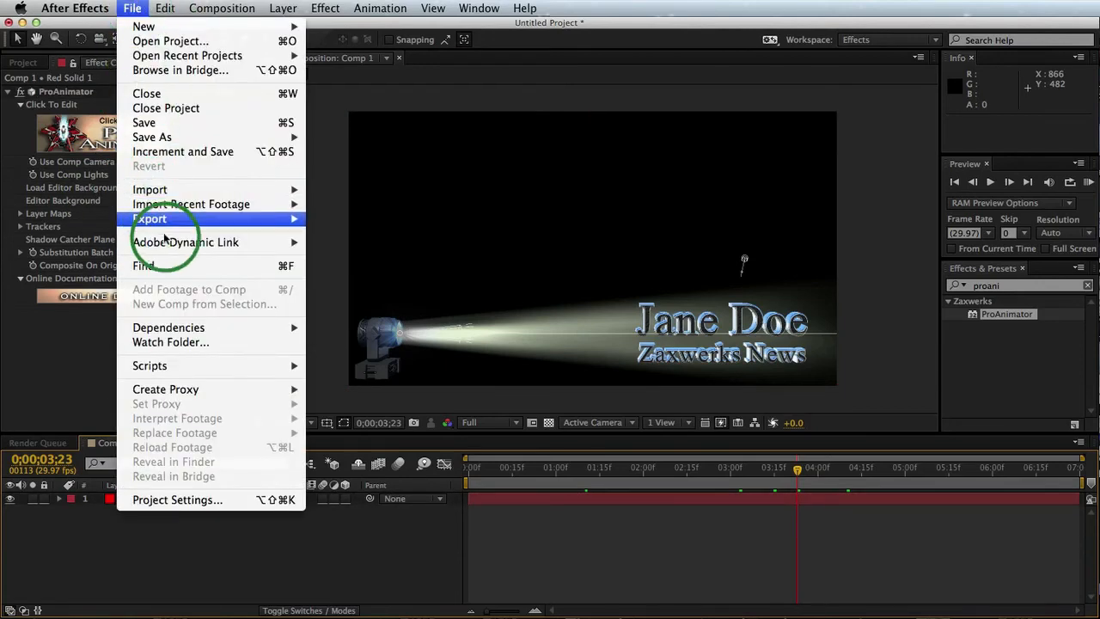
mouse_move(155, 190)
click(380, 190)
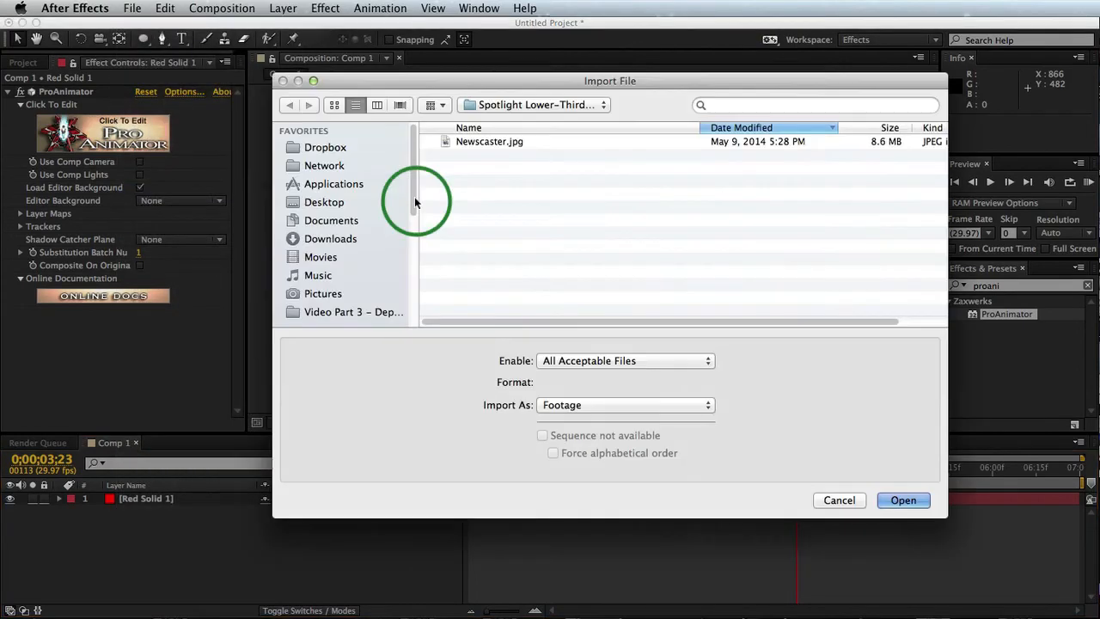
click(468, 144)
click(904, 499)
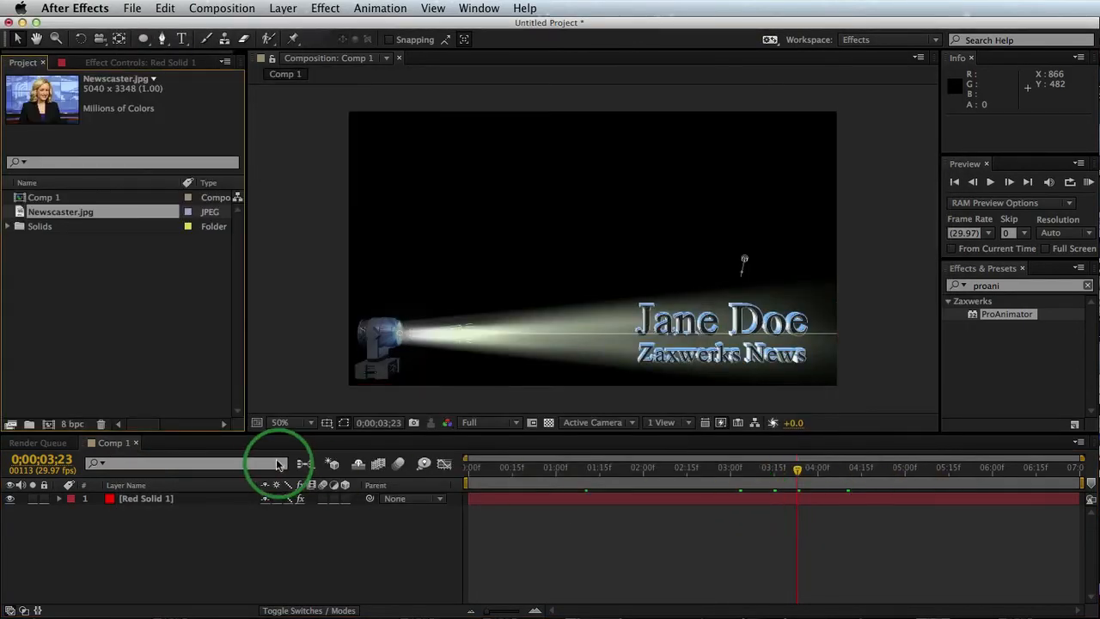
drag(66, 216, 200, 582)
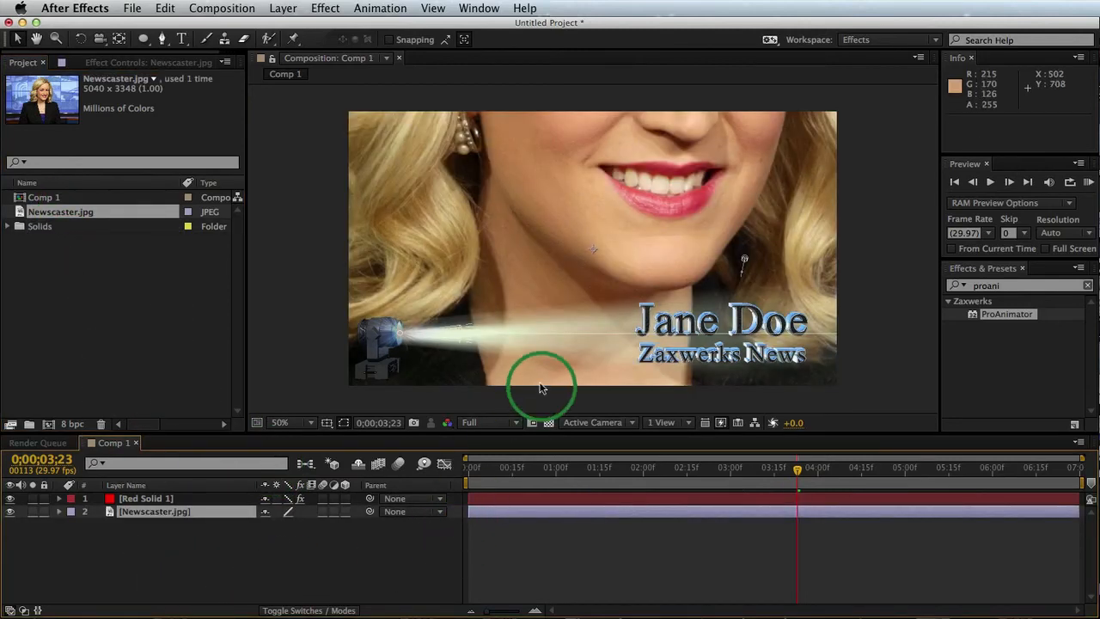
- Scale the newscaster image proportionally to about 25.4% so it fits the frame width, and shift it slightly lower
key(comma)
key(comma)
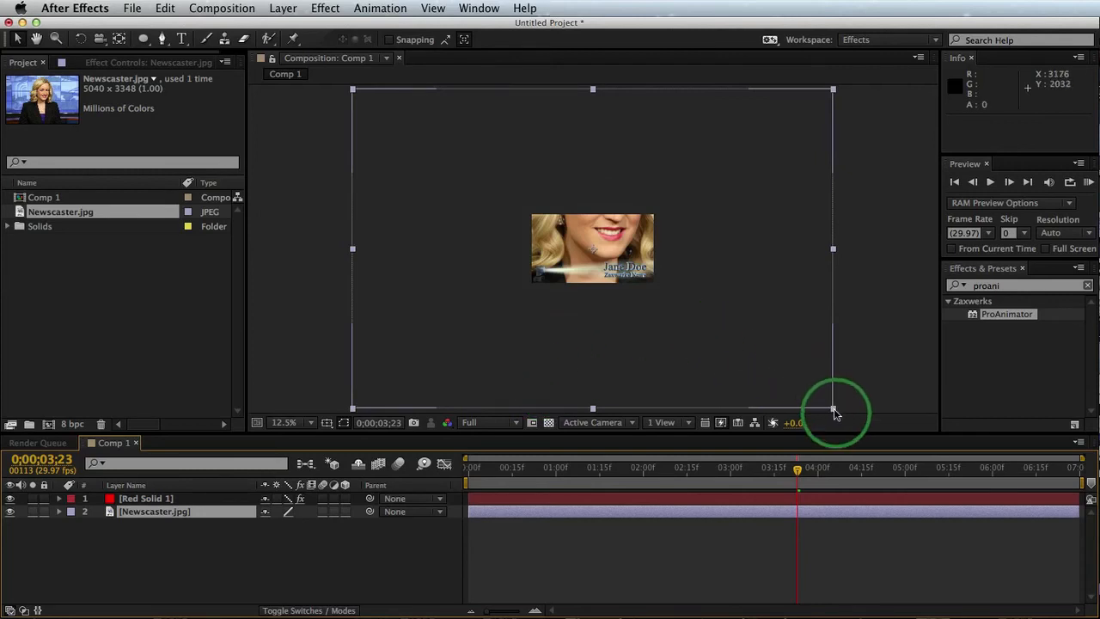
drag(834, 412, 701, 297)
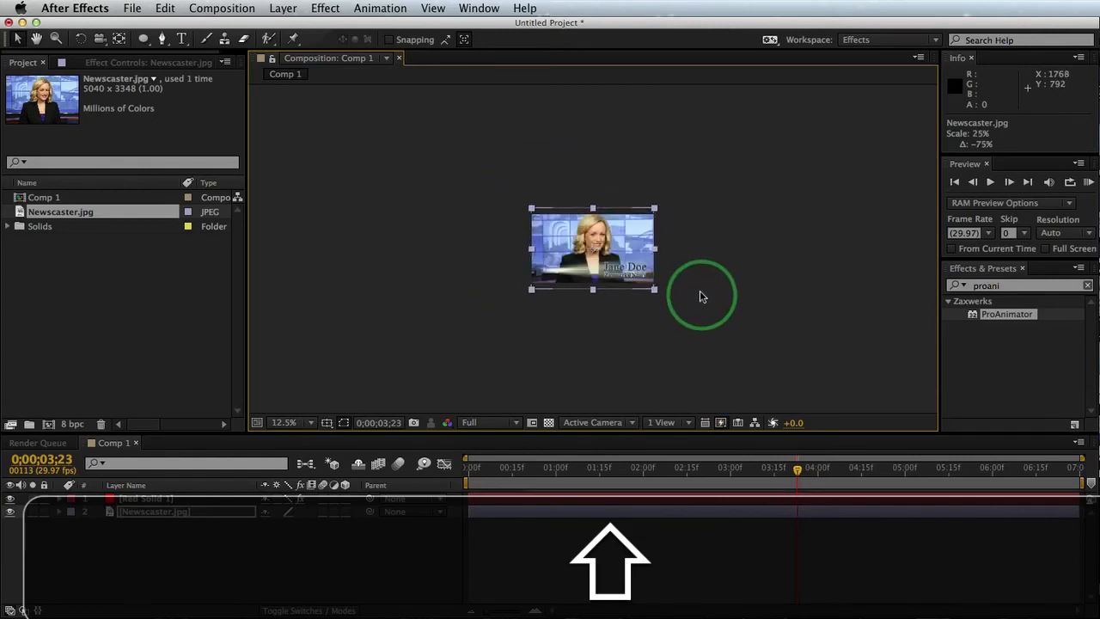
key(period)
key(period)
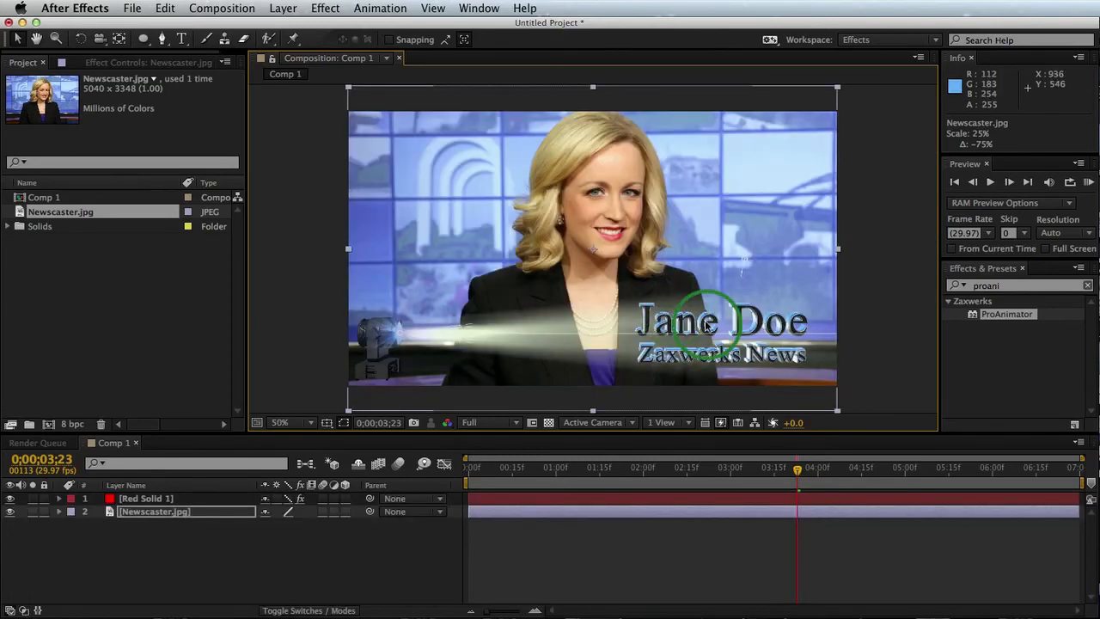
drag(669, 266, 671, 372)
- Animate the newscaster layer's Scale from 25.4% at 0;00;00;00 to 28.4% at 0;00;06;29
click(219, 519)
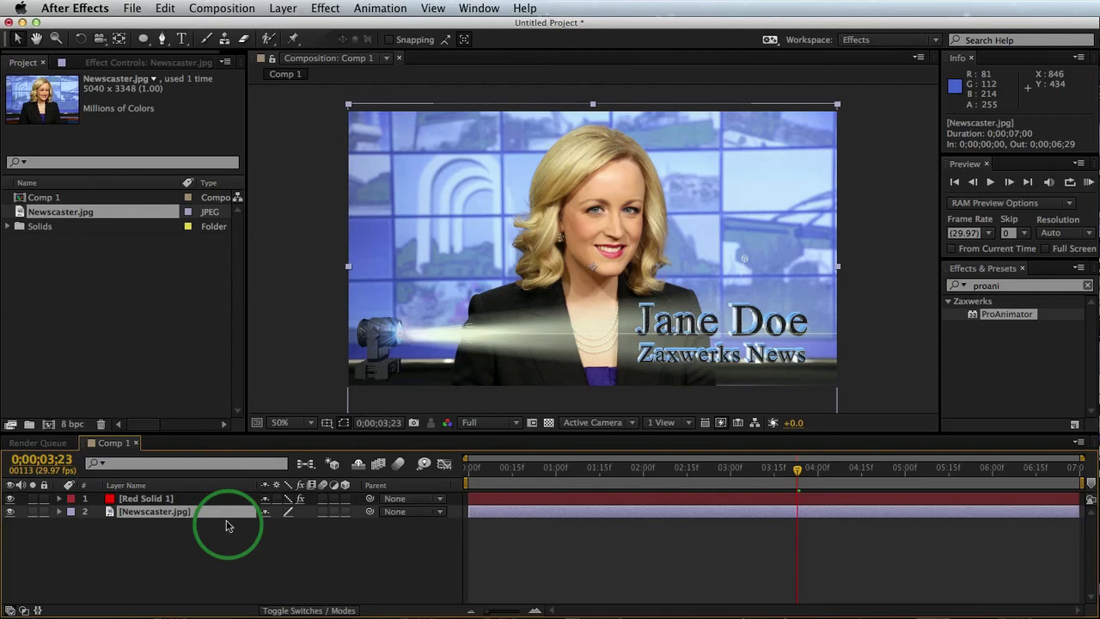
key(s)
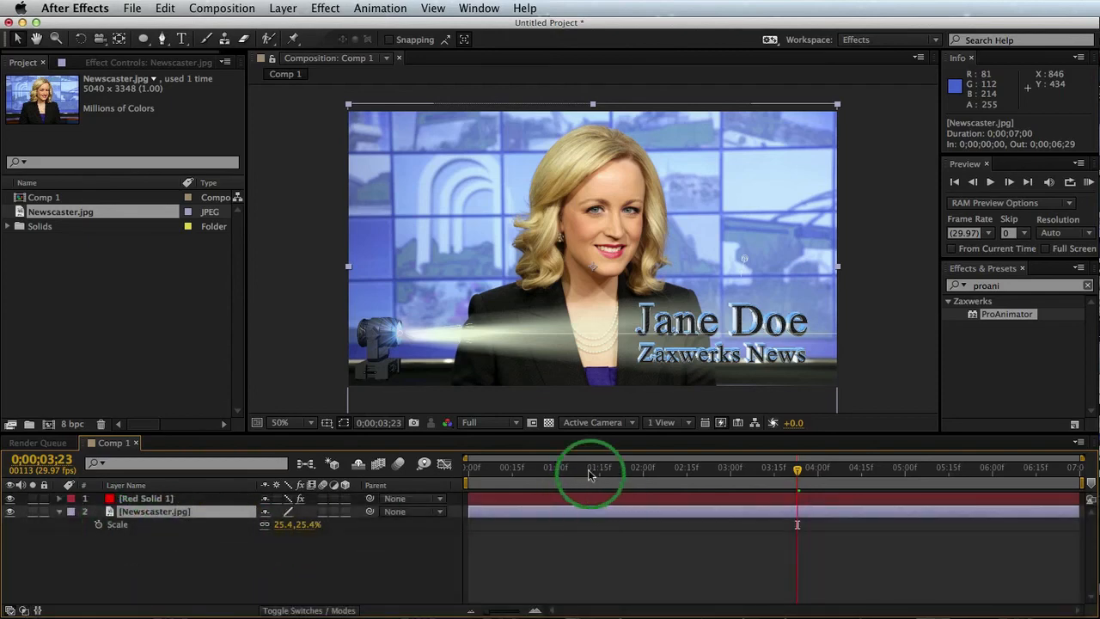
drag(590, 476, 441, 469)
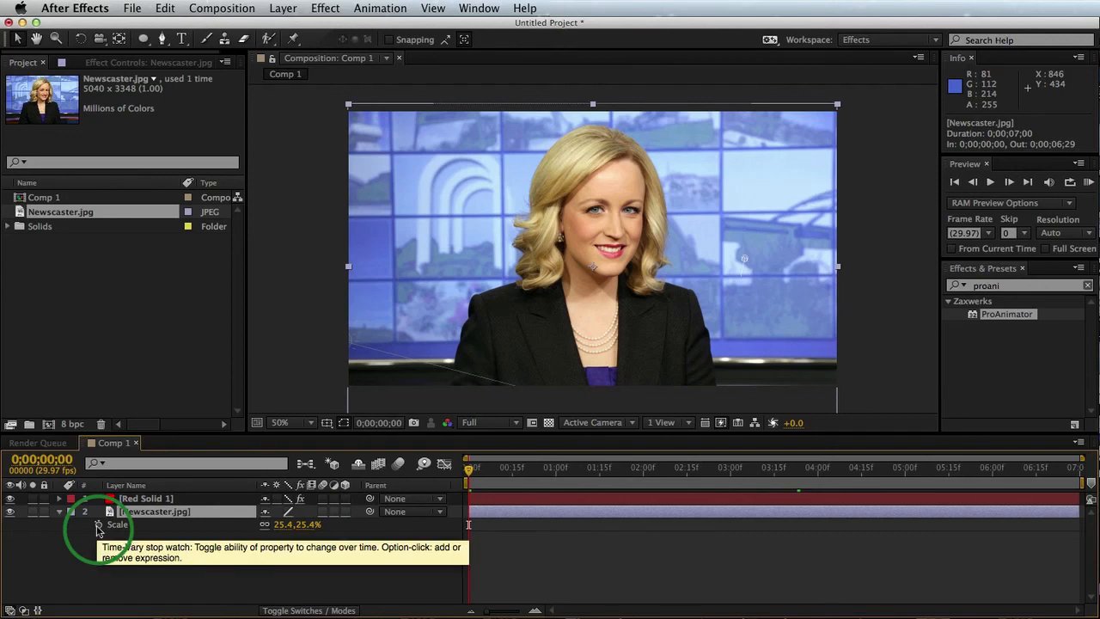
click(98, 525)
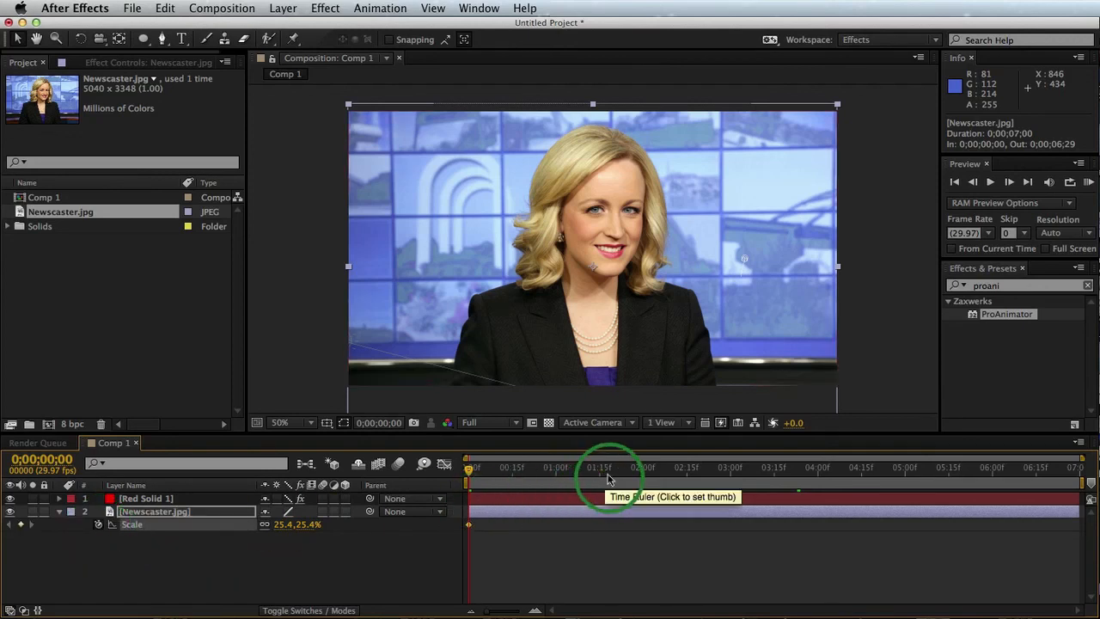
drag(608, 479, 1098, 459)
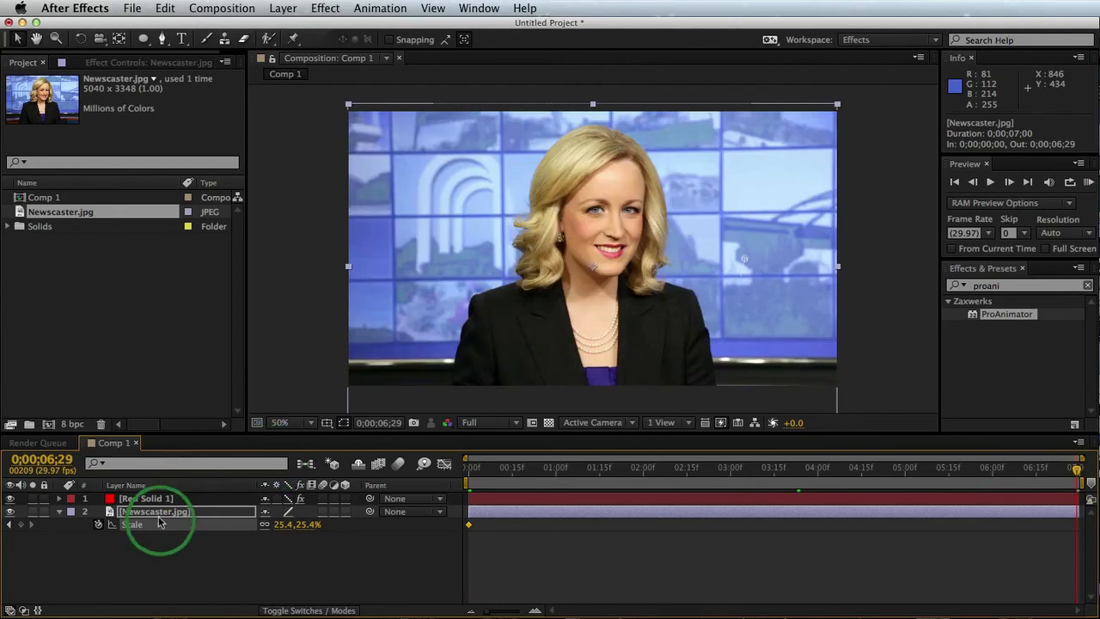
click(308, 531)
drag(312, 527, 314, 528)
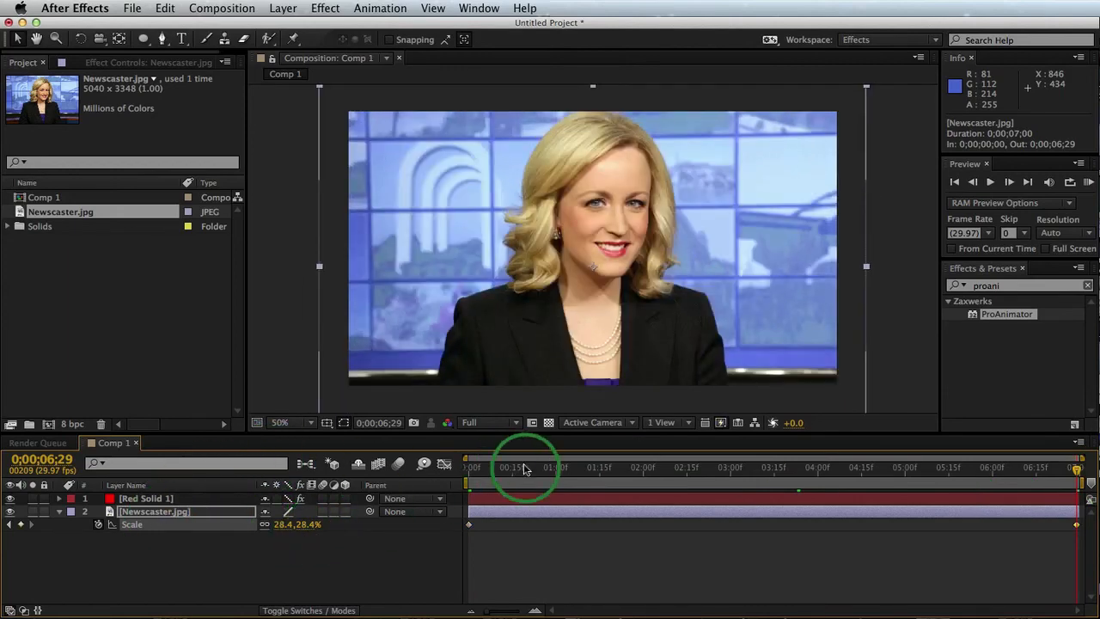
- Scrub to 0;00;04;04 to check the newscaster zoom behind the title, and deselect the layer
drag(521, 466, 829, 479)
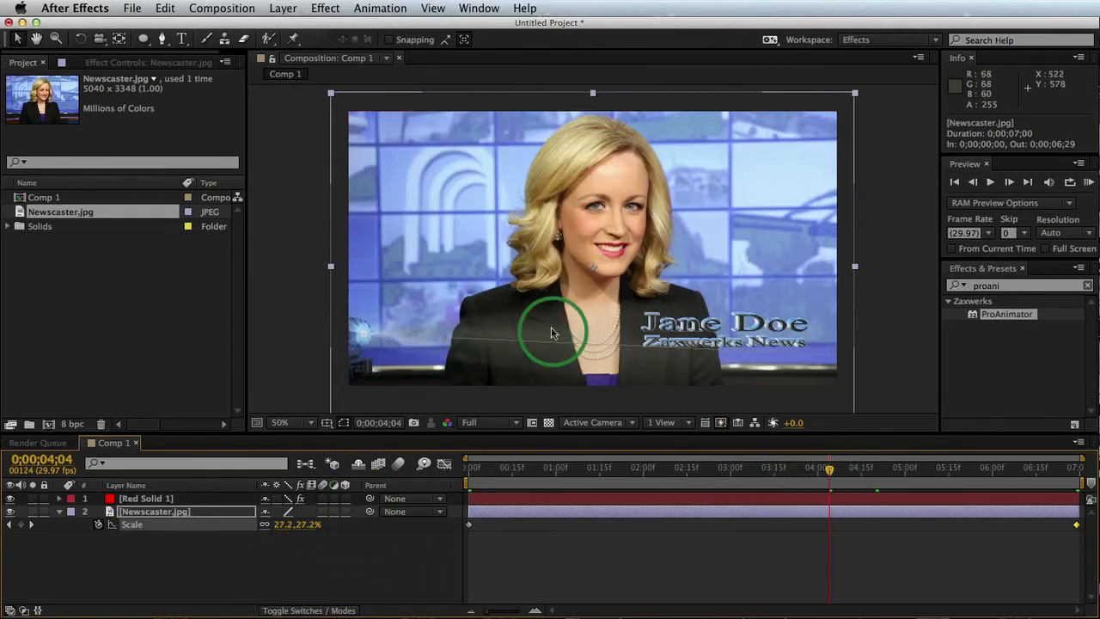
drag(603, 261, 610, 245)
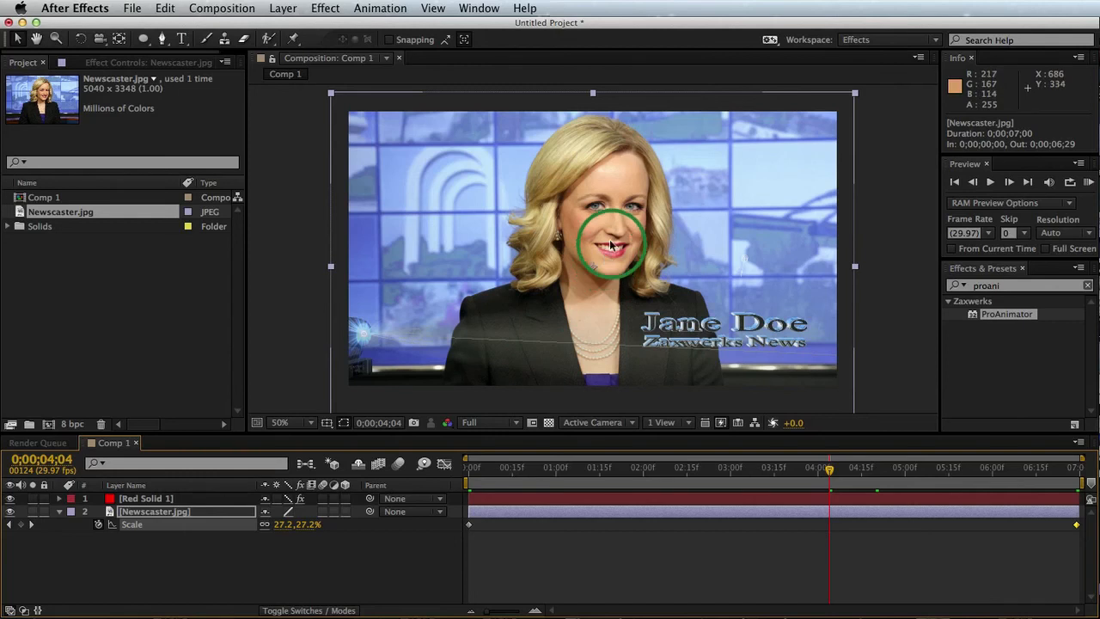
click(241, 542)
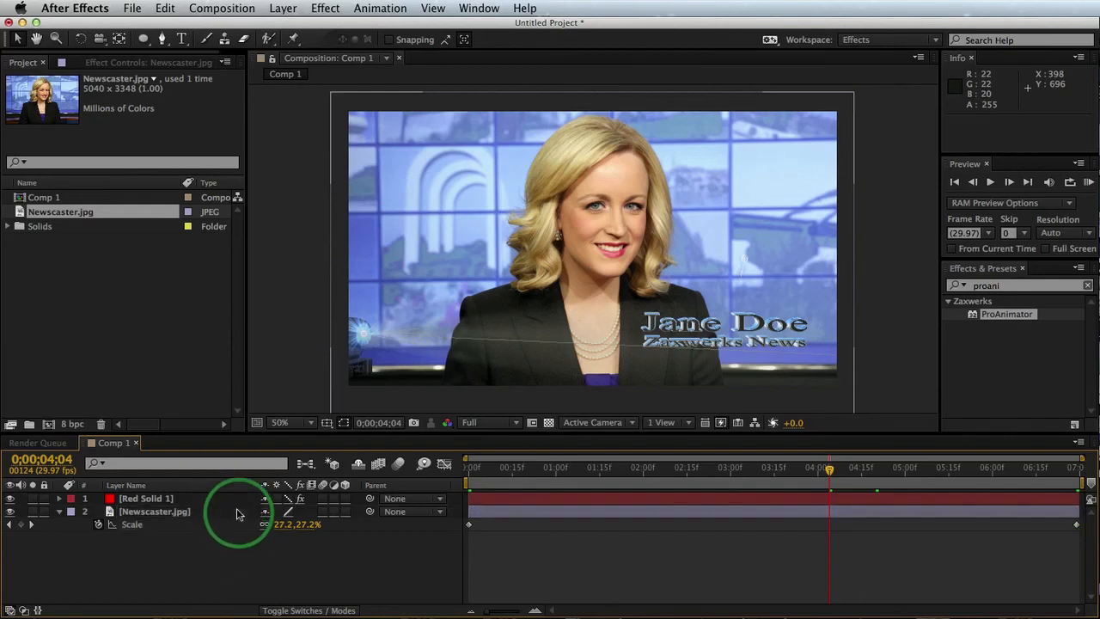
- Create a black 1280 x 720 px solid layer above the other layers
click(283, 8)
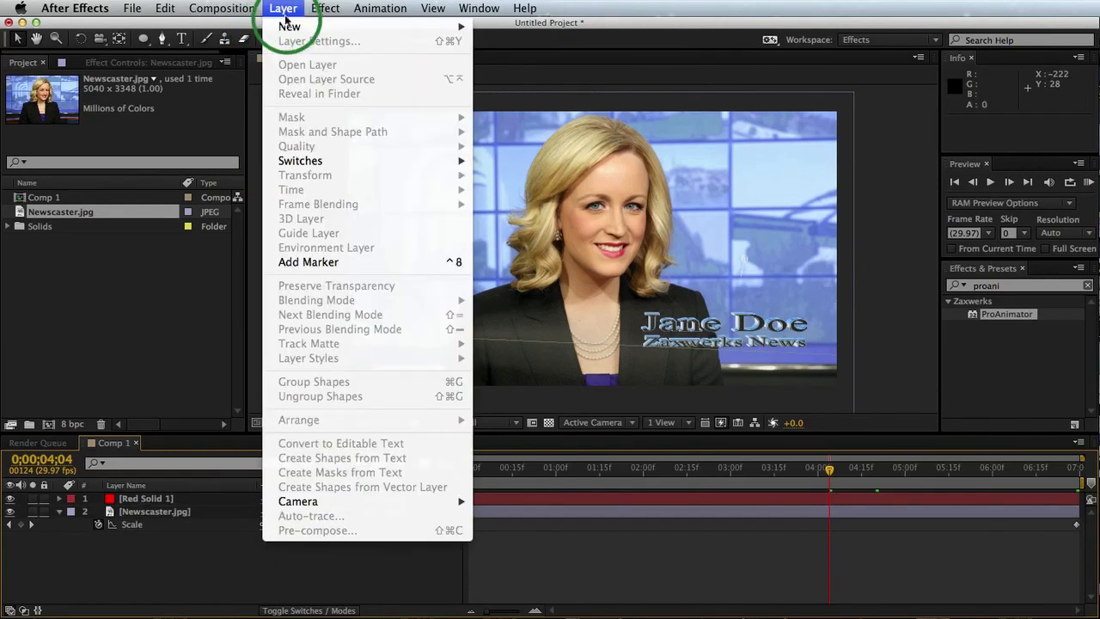
mouse_move(291, 27)
click(577, 48)
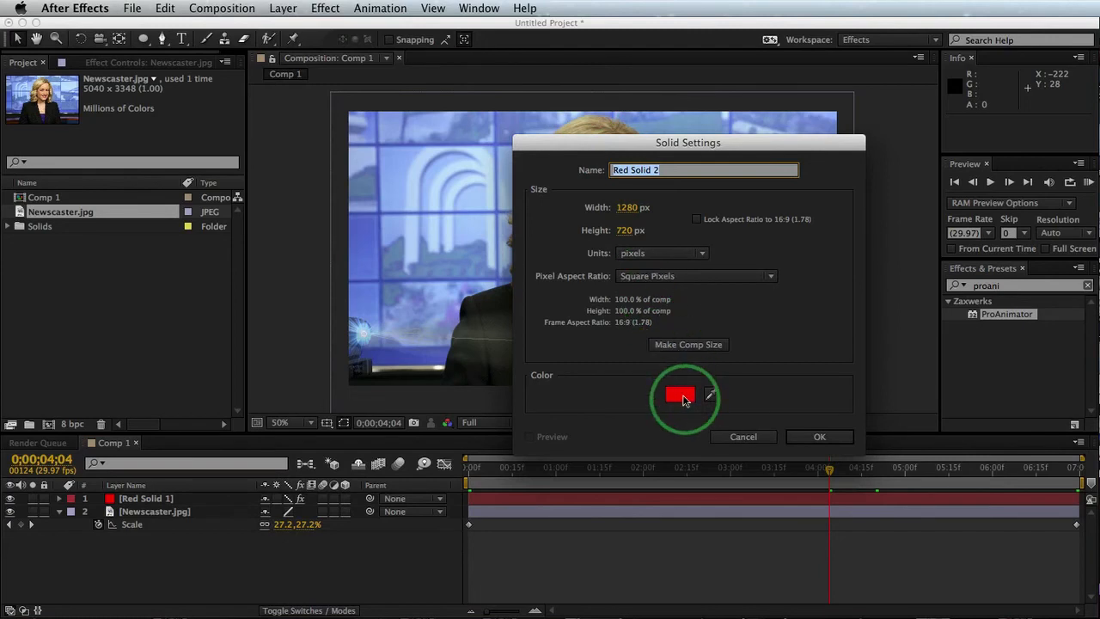
click(685, 400)
drag(287, 383, 344, 428)
click(453, 219)
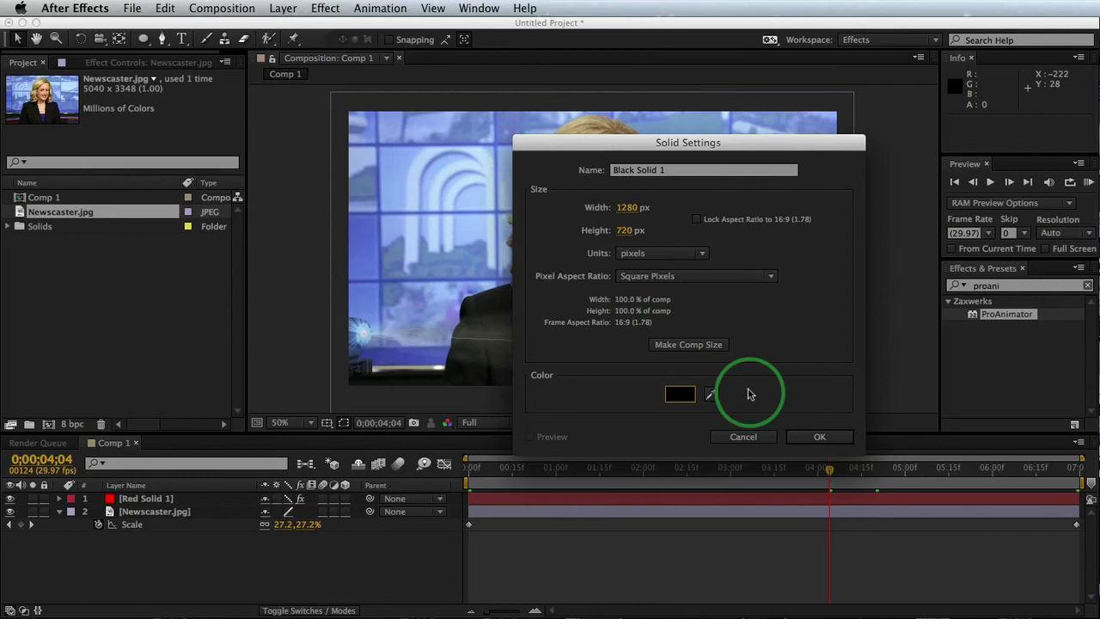
click(819, 436)
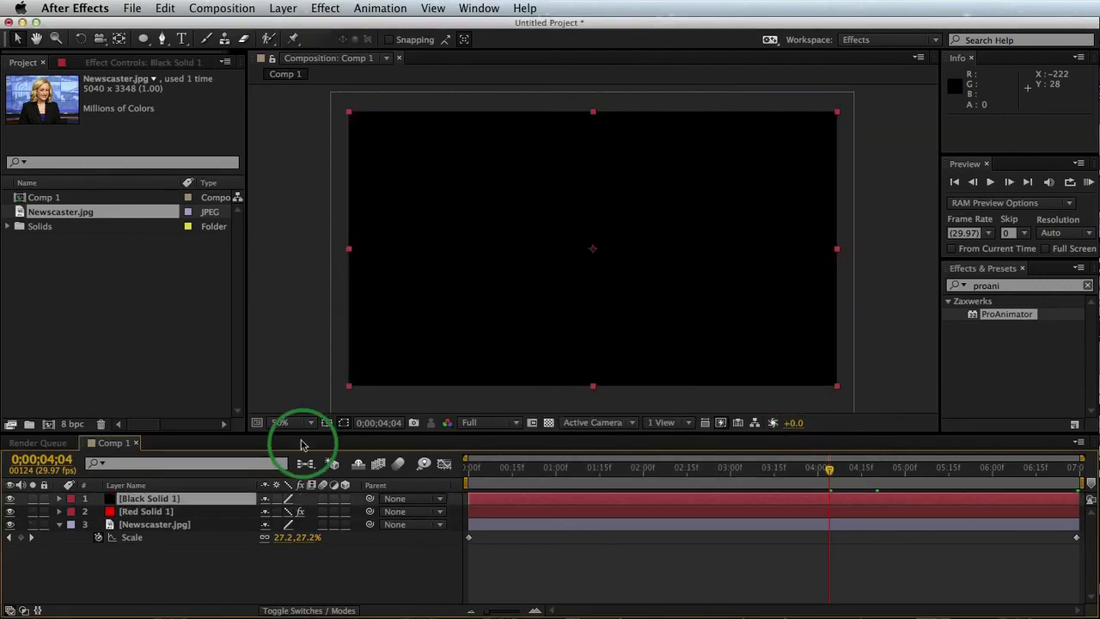
- Add a full-frame elliptical mask to the black solid, invert it, and set its feather to 193 pixels
double_click(142, 40)
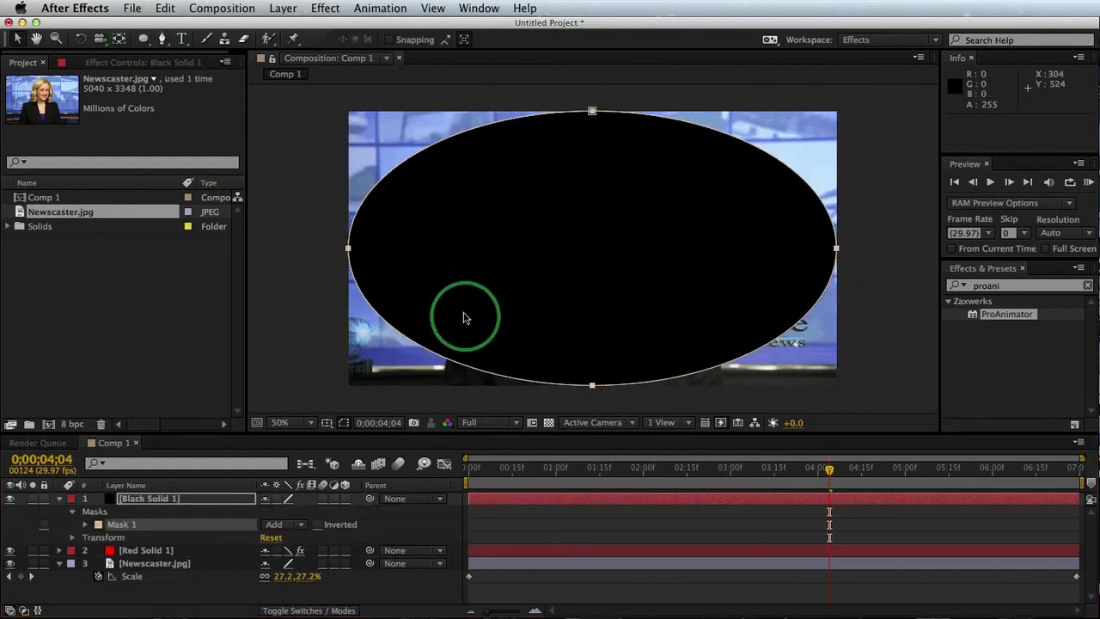
click(317, 525)
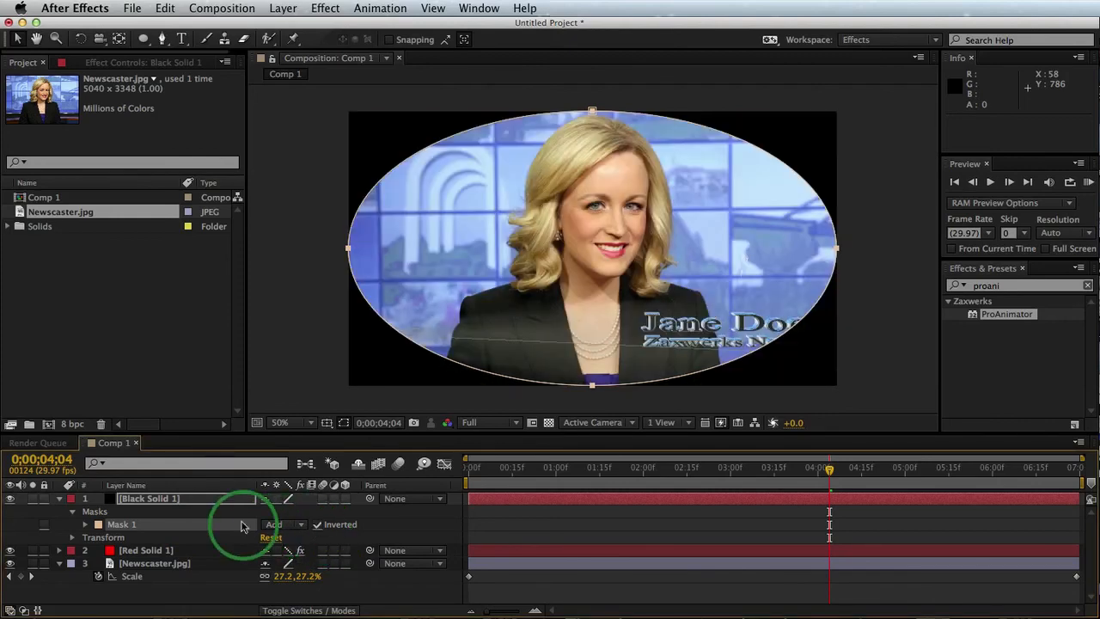
key(f)
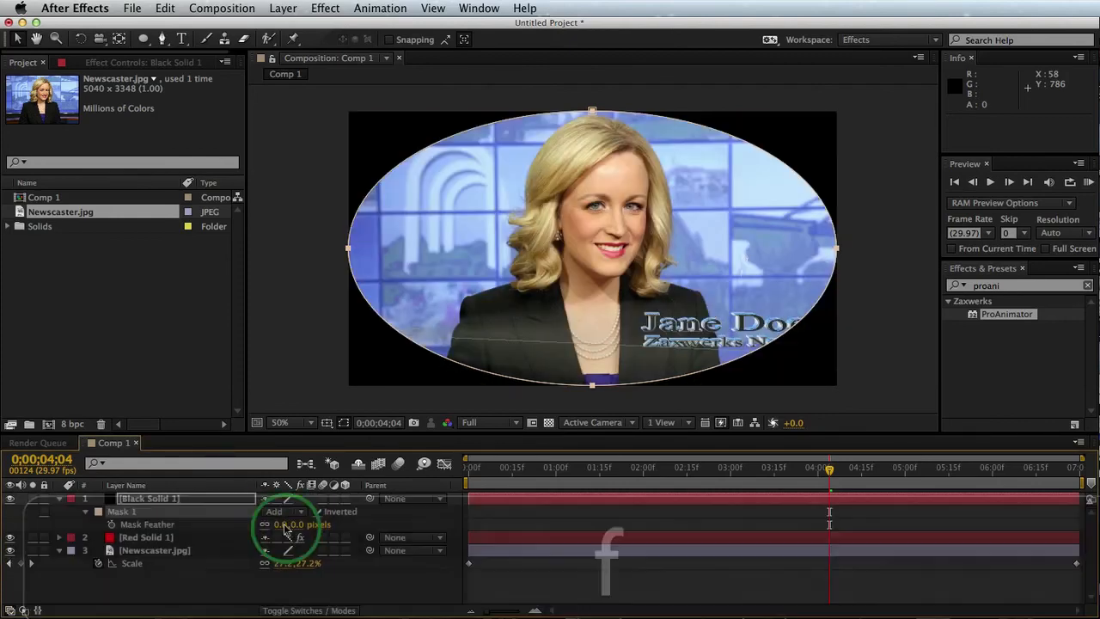
drag(283, 527, 421, 522)
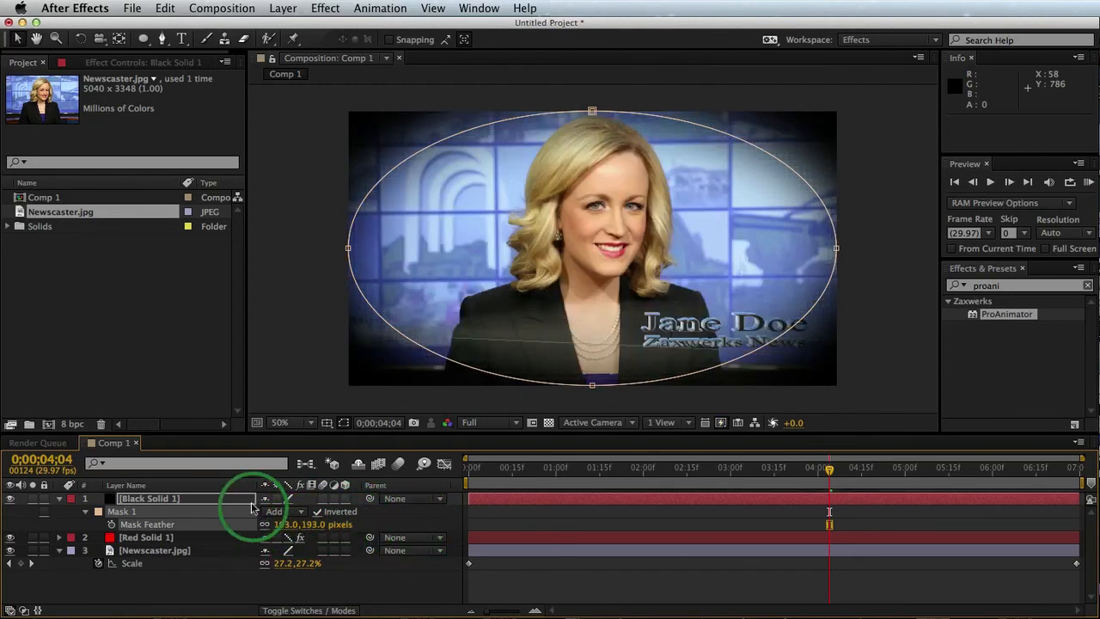
- Set the black vignette solid's opacity to 83% and deselect the layer
key(t)
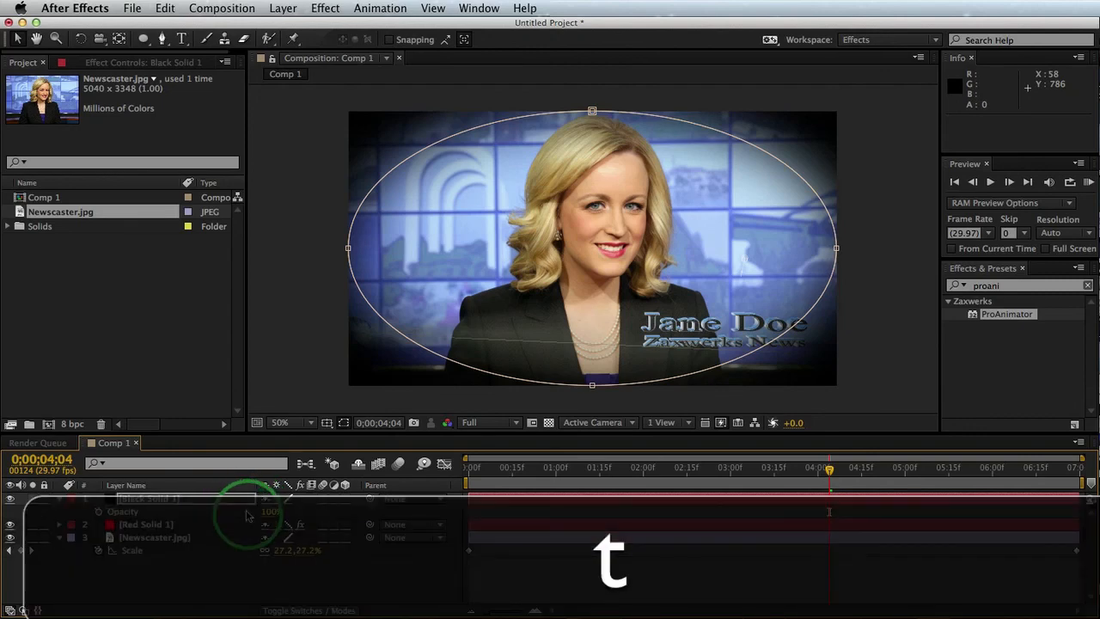
mouse_move(267, 513)
mouse_down()
mouse_move(250, 513)
mouse_move(260, 514)
mouse_up()
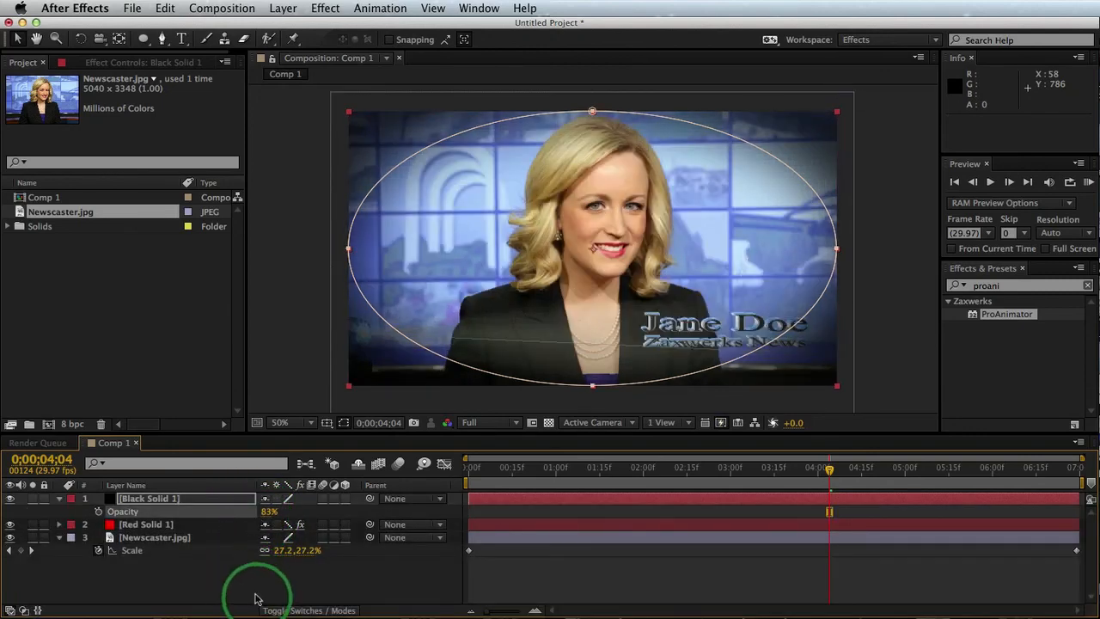
click(269, 578)
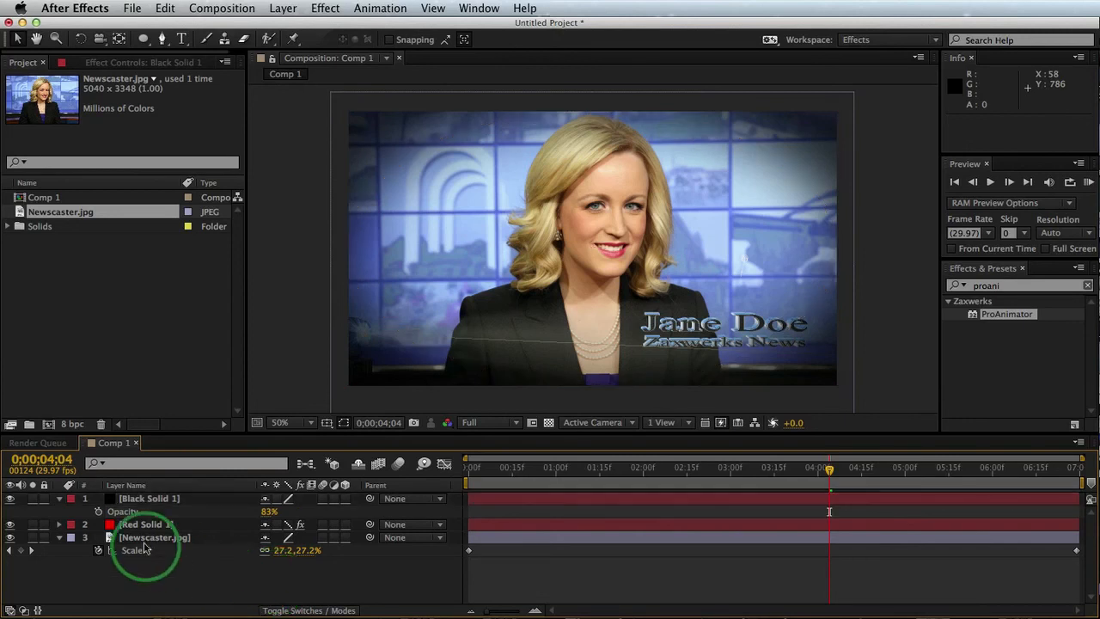
- Toggle the Black Solid 1 layer's visibility off and on to compare the frame with and without the vignette
click(9, 501)
click(8, 502)
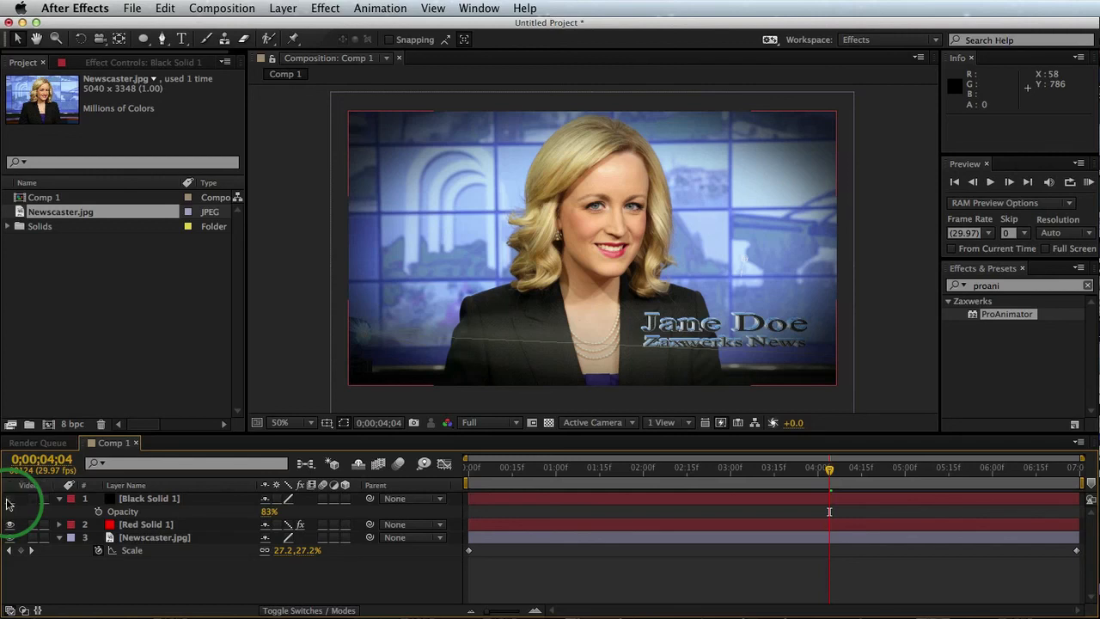
click(9, 500)
click(9, 502)
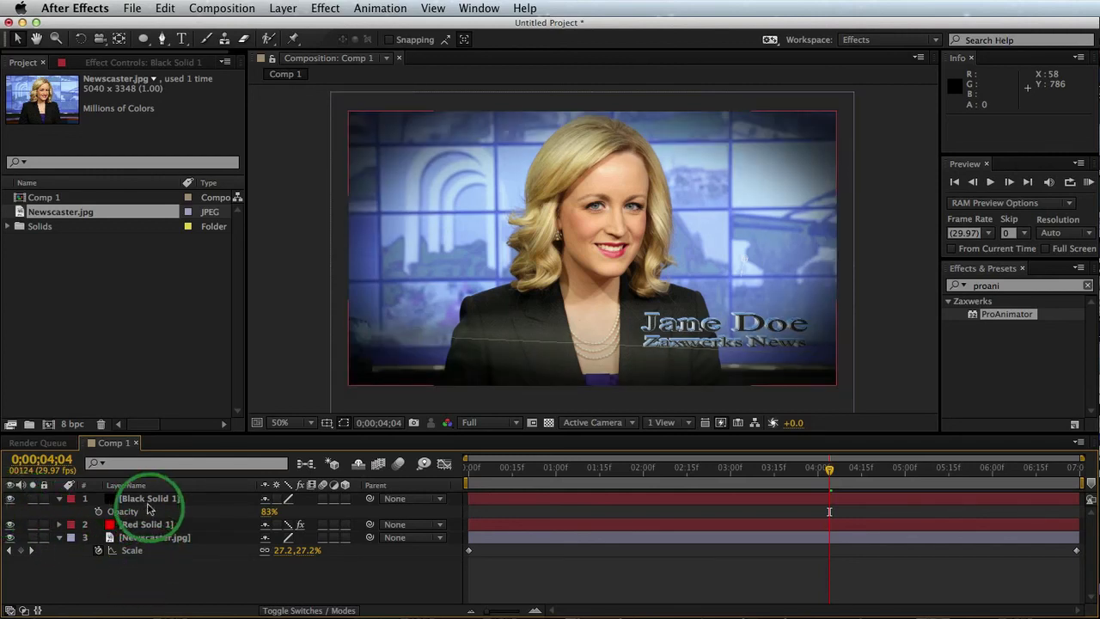
click(175, 574)
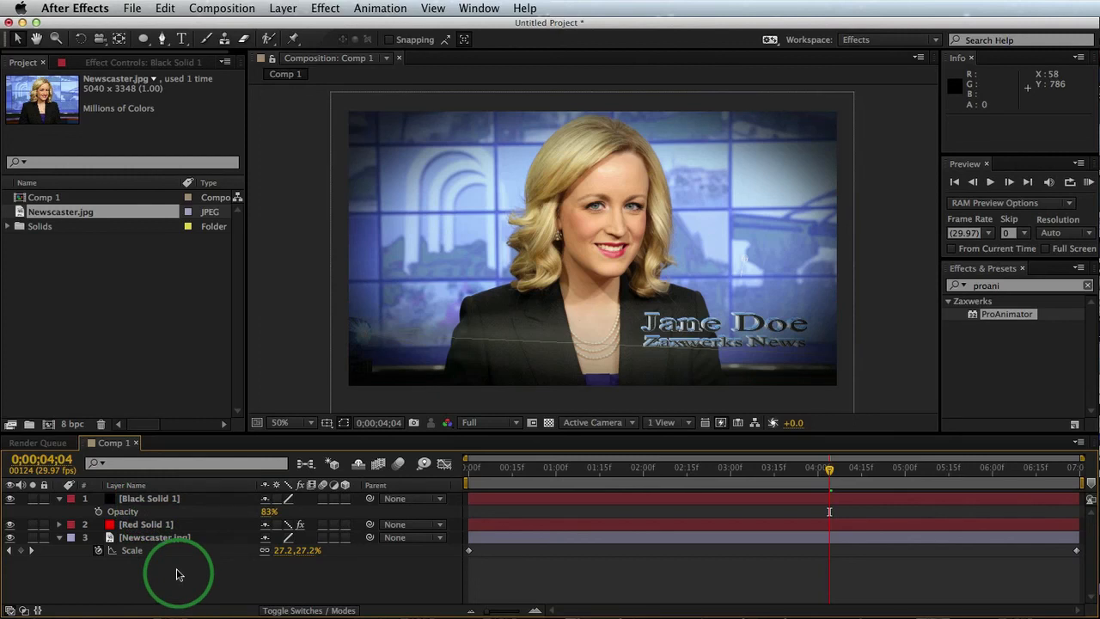
- Create an adjustment layer above all other layers and apply the Curves effect to it
click(283, 8)
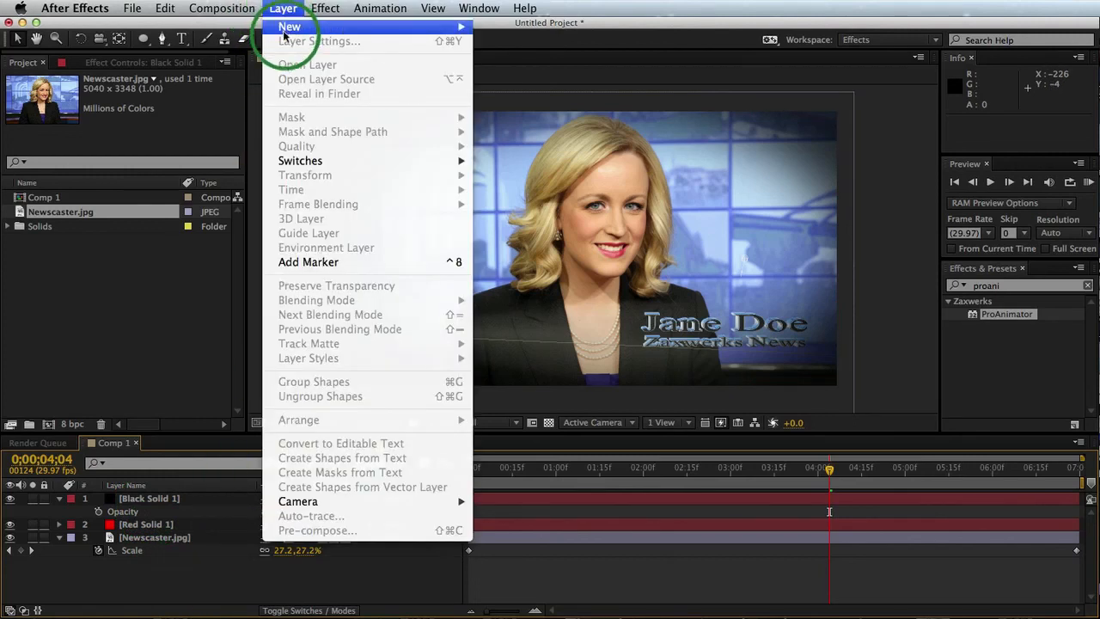
mouse_move(289, 27)
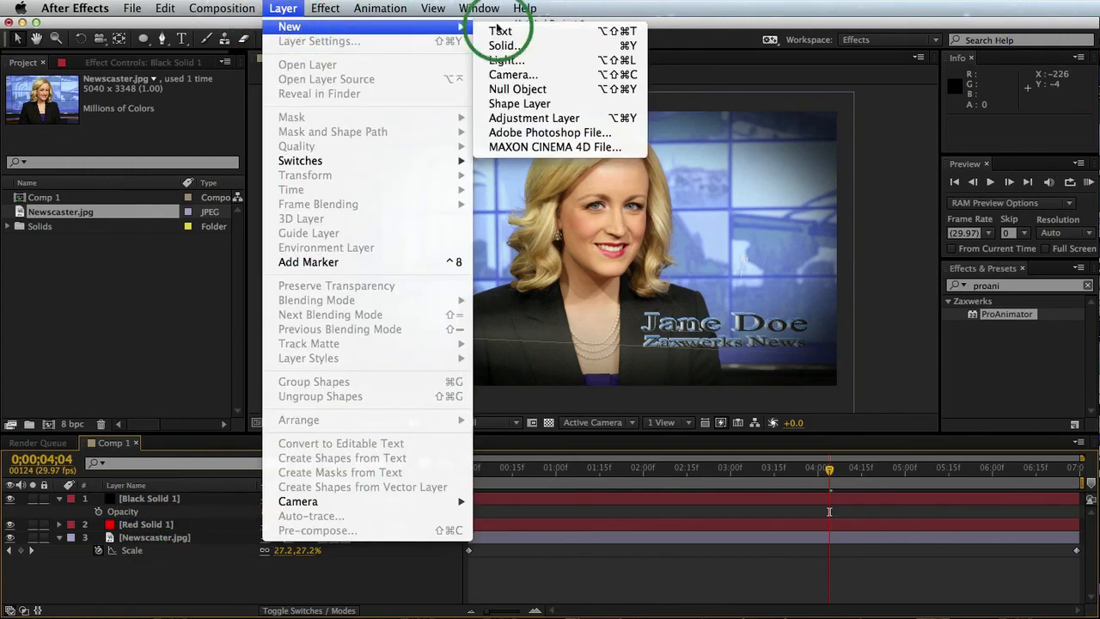
click(529, 125)
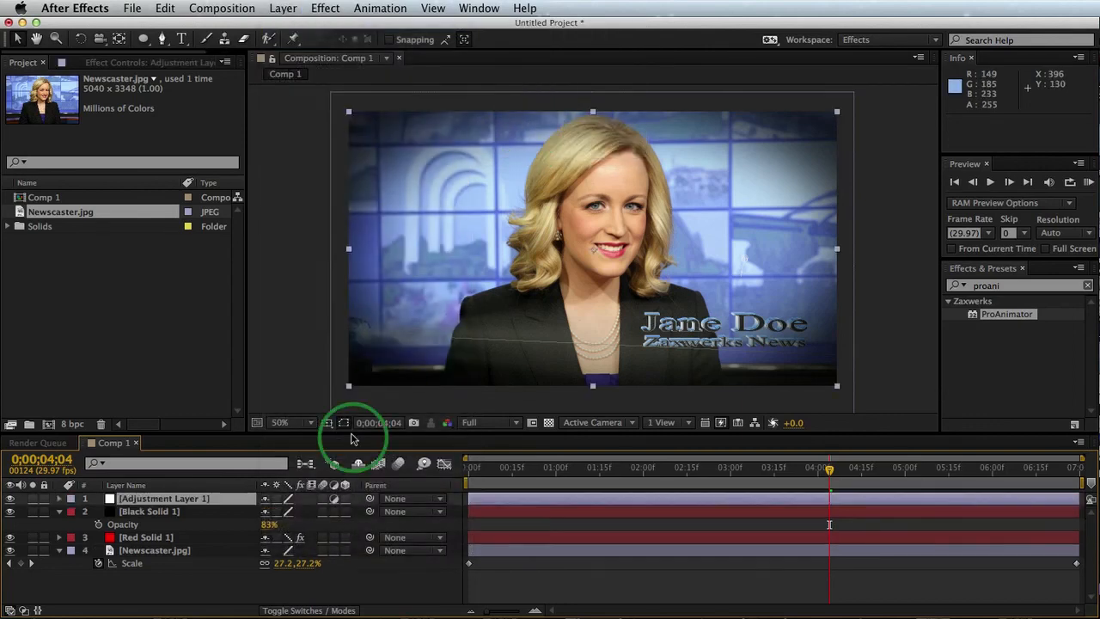
click(928, 286)
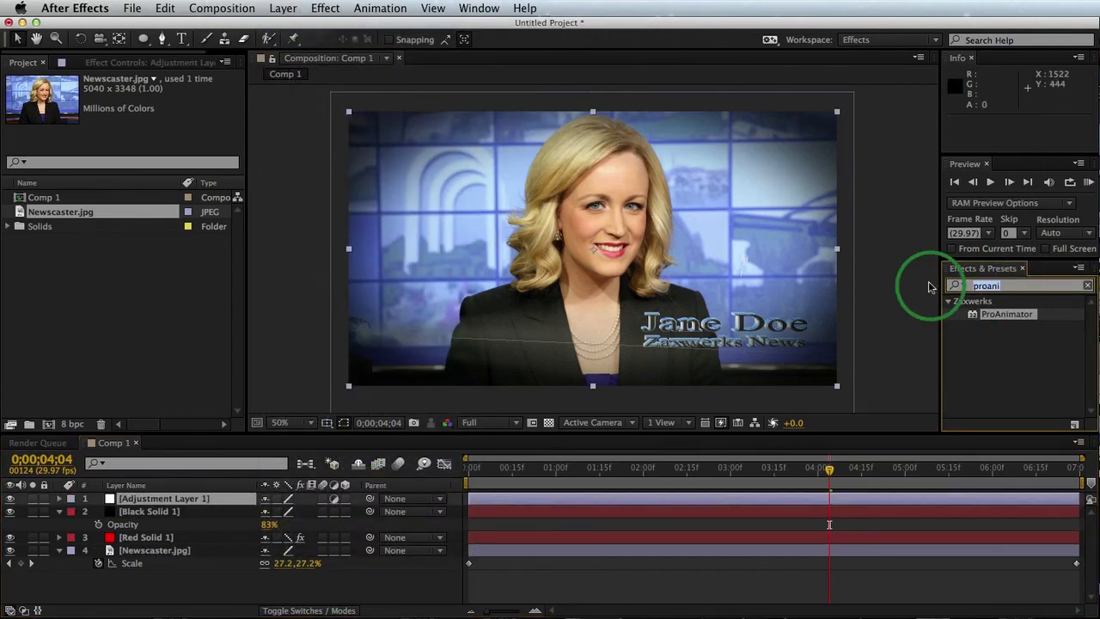
text(curve)
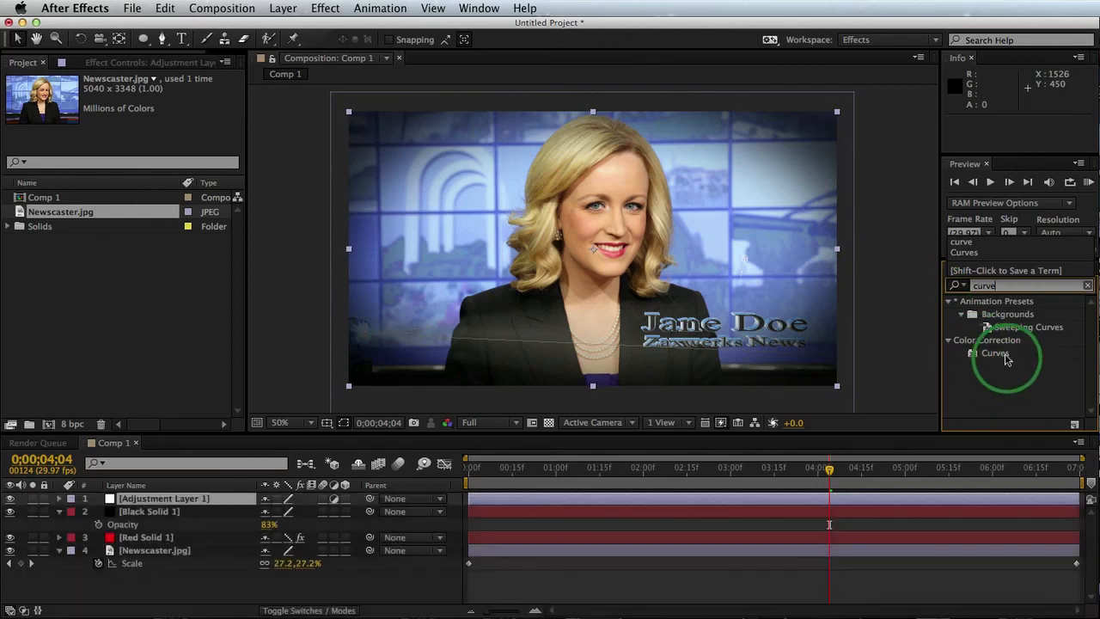
double_click(993, 352)
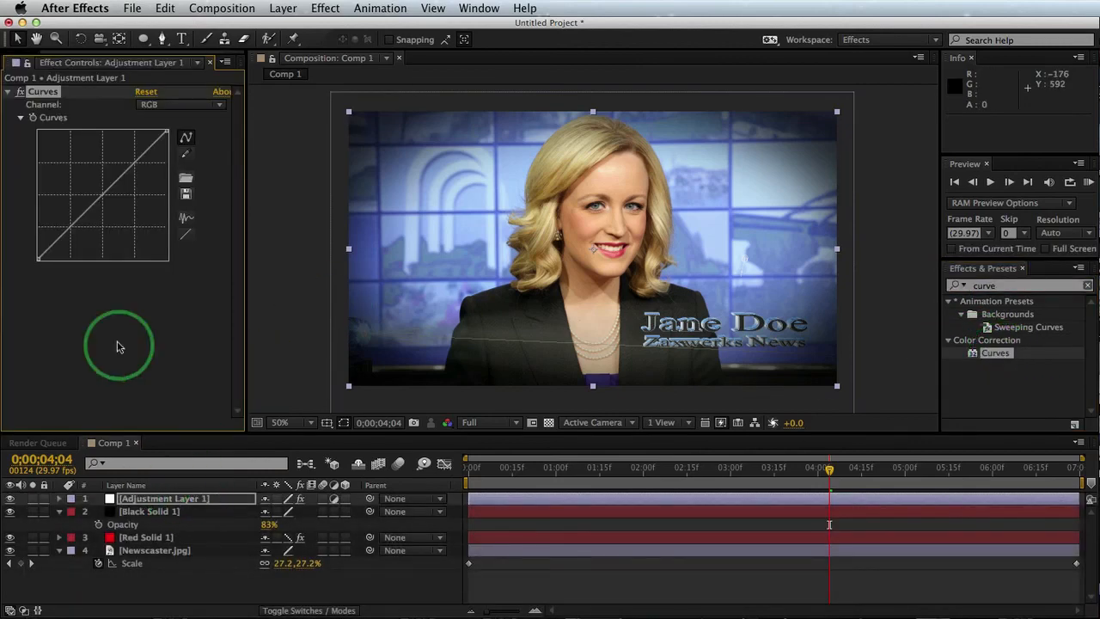
- Shape the RGB curve into a gentle S with darker shadows, and compare the frame with the adjustment layer off and on
drag(75, 222, 99, 213)
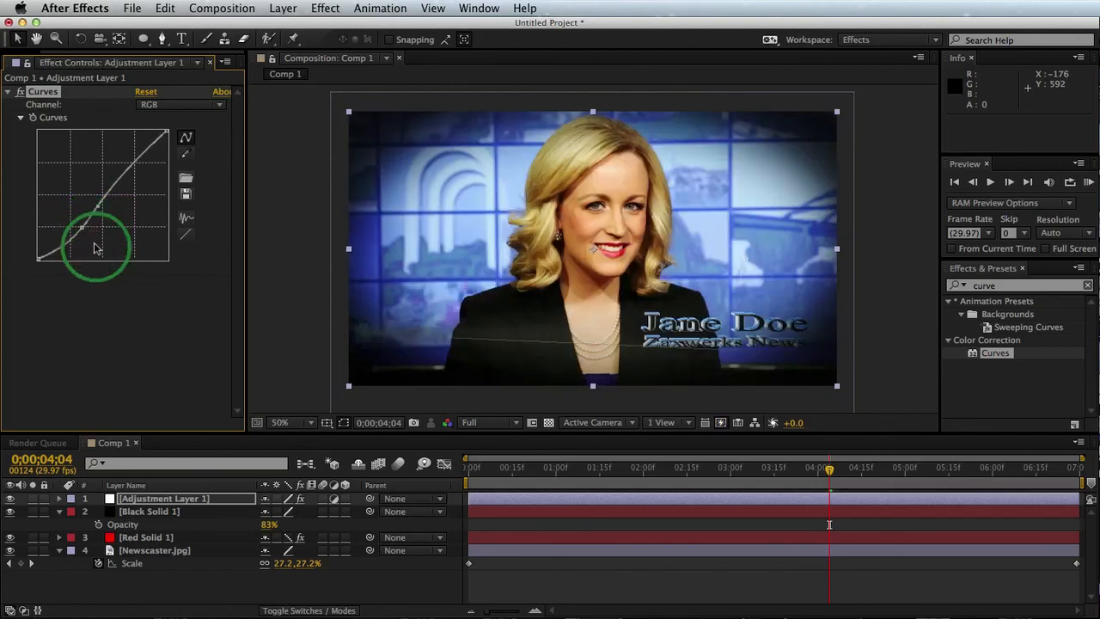
click(10, 499)
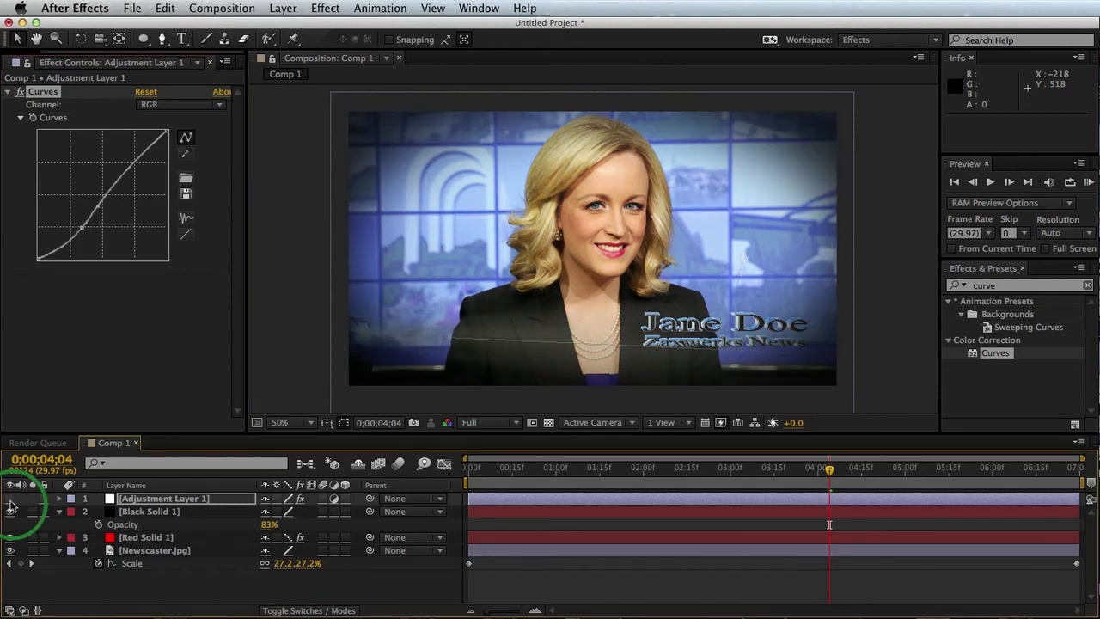
click(10, 499)
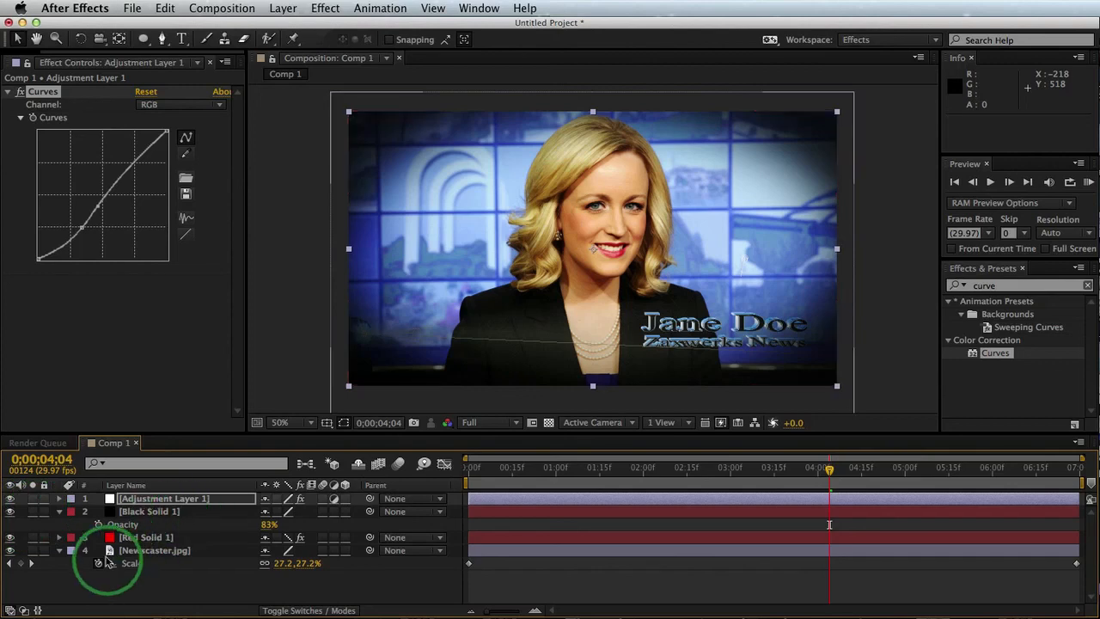
- At 0;00;01;12, move the adjustment layer and the black vignette solid together below the Red Solid 1 layer
drag(811, 467, 590, 469)
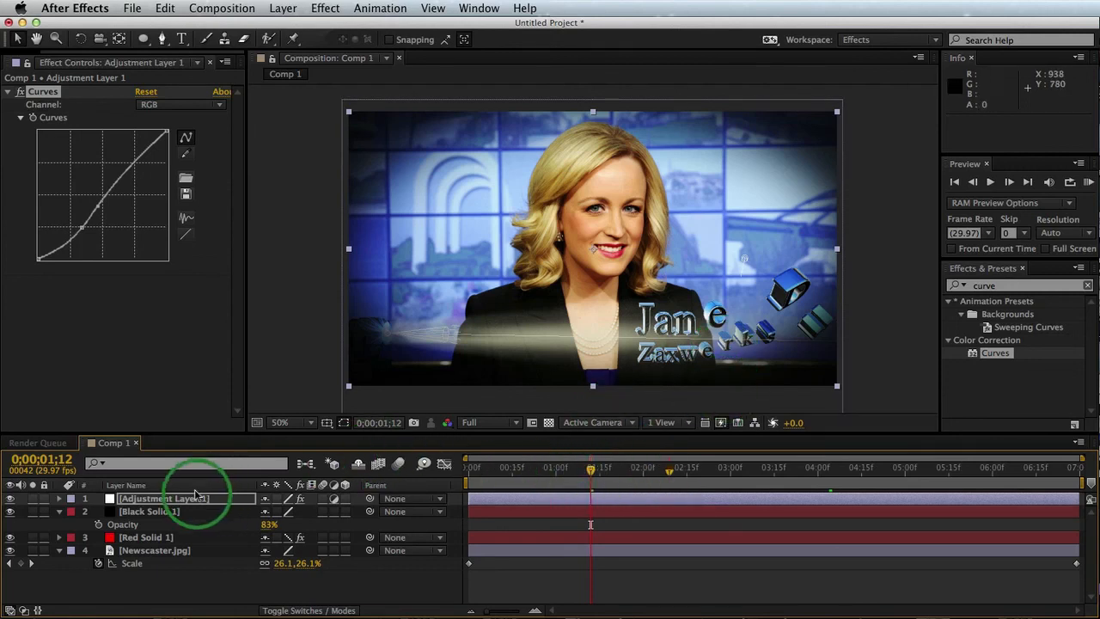
click(155, 512)
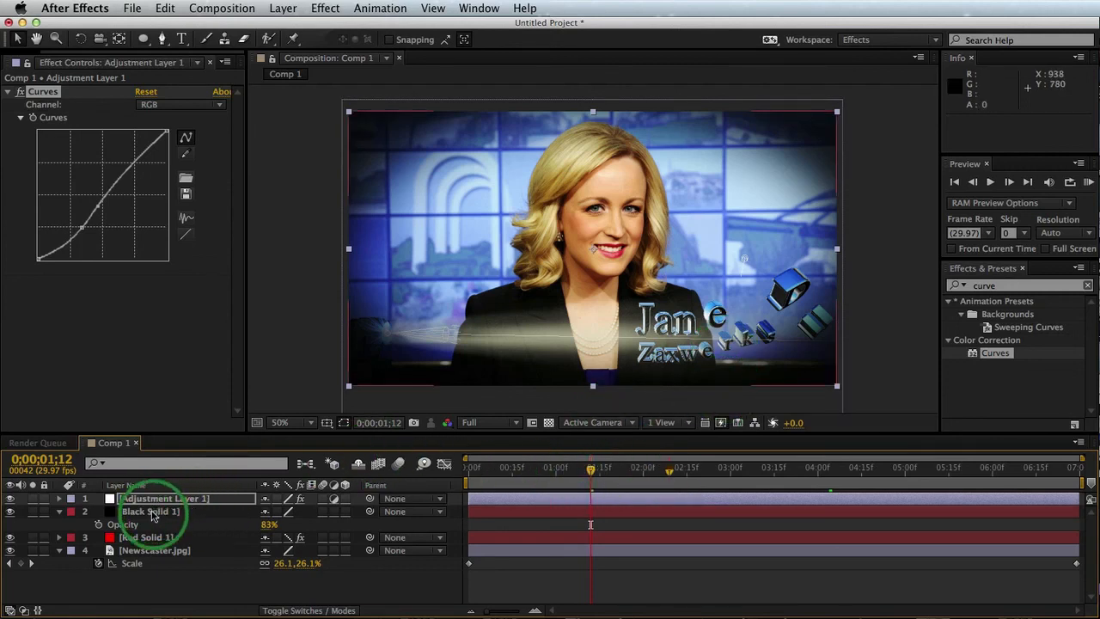
click(153, 513)
shift+click(153, 502)
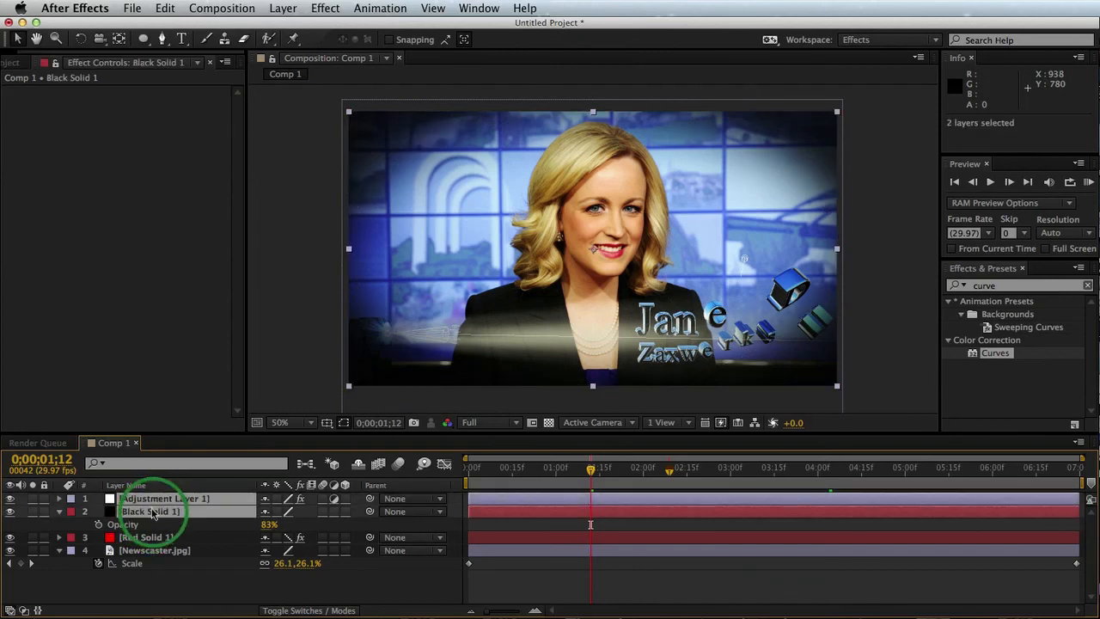
drag(152, 513, 149, 548)
- Rename the Red Solid 1 layer as ProAnimator and preview the title at 0;00;03;08
click(148, 504)
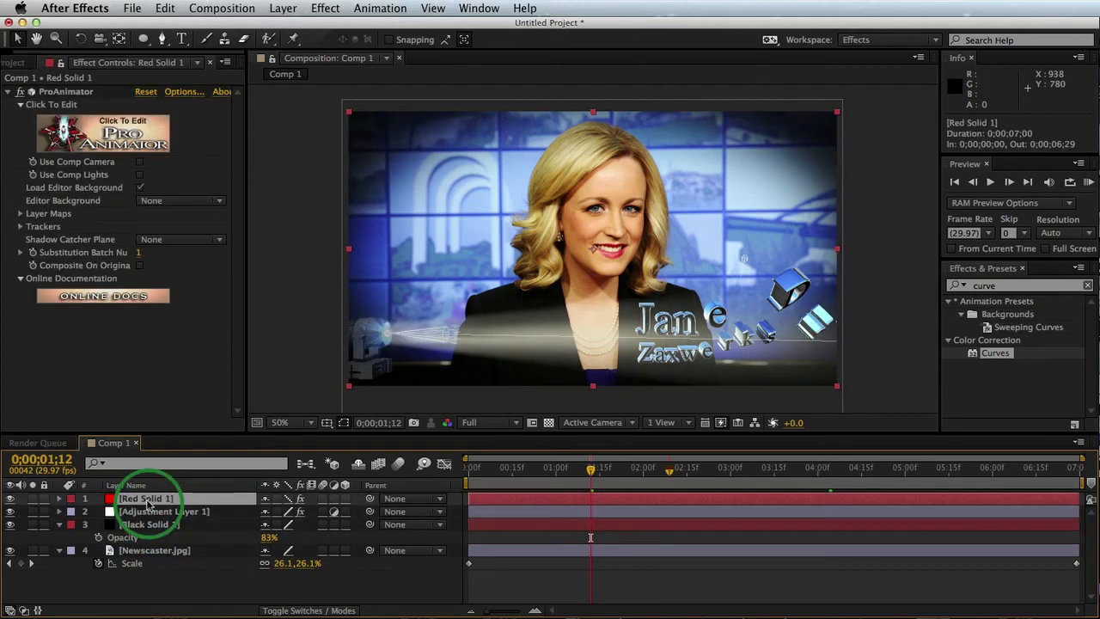
text(ProAnimator)
key(Return)
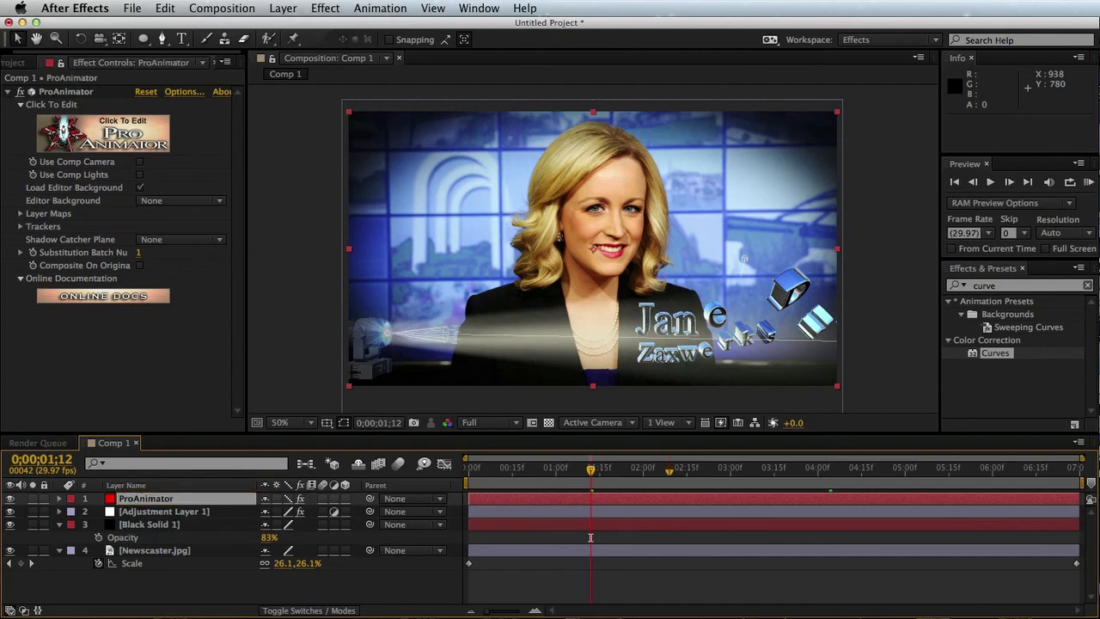
drag(589, 468, 754, 467)
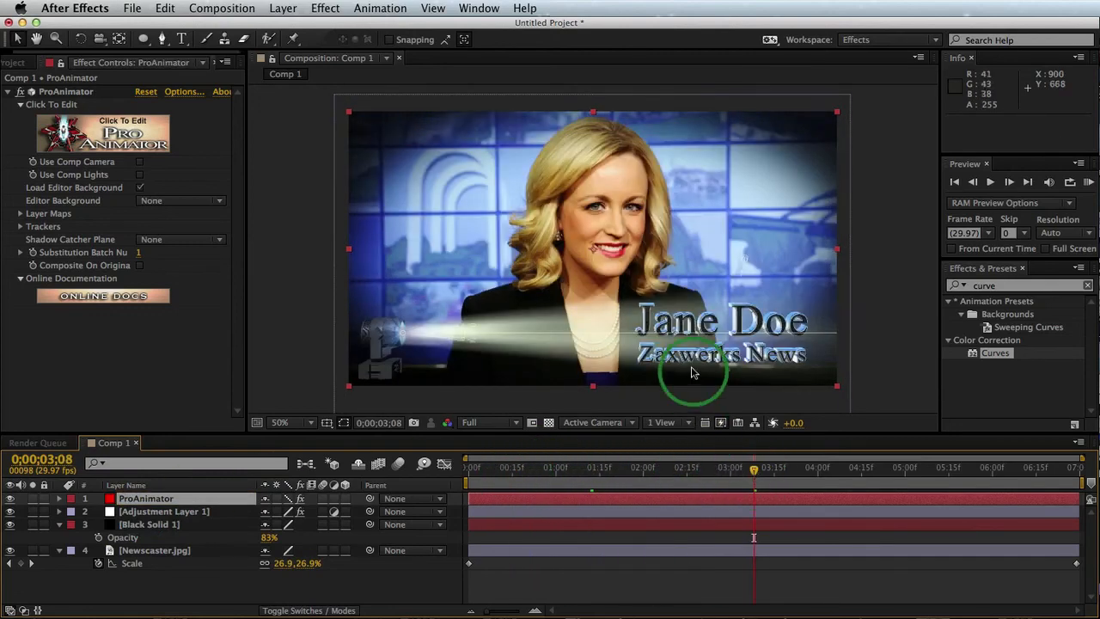